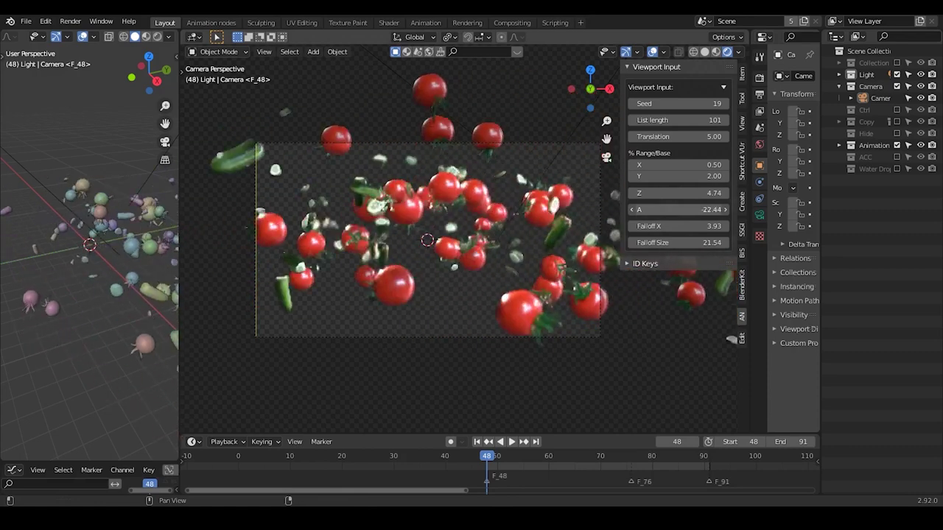
Step: Increase the Seed in the Animation Nodes viewport inputs to 27 to reshuffle the tomatoes and cucumbers
{"action": "left_click", "coordinate": [726, 104]}
{"action": "left_click", "coordinate": [727, 104]}
{"action": "left_click", "coordinate": [726, 104]}
{"action": "left_click", "coordinate": [726, 104]}
{"action": "left_click", "coordinate": [727, 103]}
{"action": "left_click", "coordinate": [727, 104]}
{"action": "left_click", "coordinate": [727, 103]}
{"action": "left_click", "coordinate": [726, 104]}
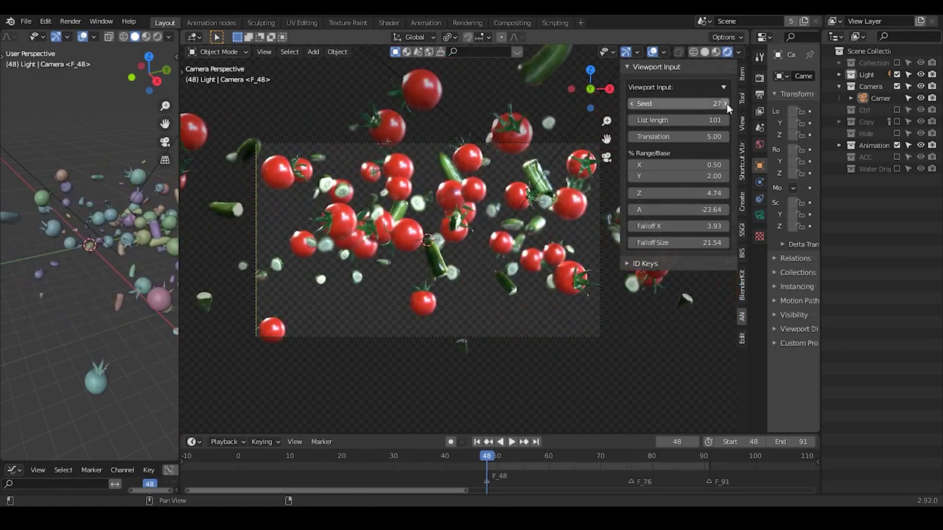
Step: Adjust the list length, range, Z and falloff viewport inputs to reshape the flow of vegetables
{"action": "left_click_drag", "start_coordinate": [707, 121], "coordinate": [685, 137]}
{"action": "left_click", "coordinate": [681, 120]}
{"action": "left_click_drag", "start_coordinate": [674, 176], "coordinate": [672, 209]}
{"action": "left_click_drag", "start_coordinate": [666, 226], "coordinate": [560, 226]}
{"action": "left_click_drag", "start_coordinate": [671, 193], "coordinate": [710, 192]}
{"action": "left_click_drag", "start_coordinate": [672, 223], "coordinate": [685, 239]}
{"action": "left_click_drag", "start_coordinate": [677, 193], "coordinate": [665, 226]}
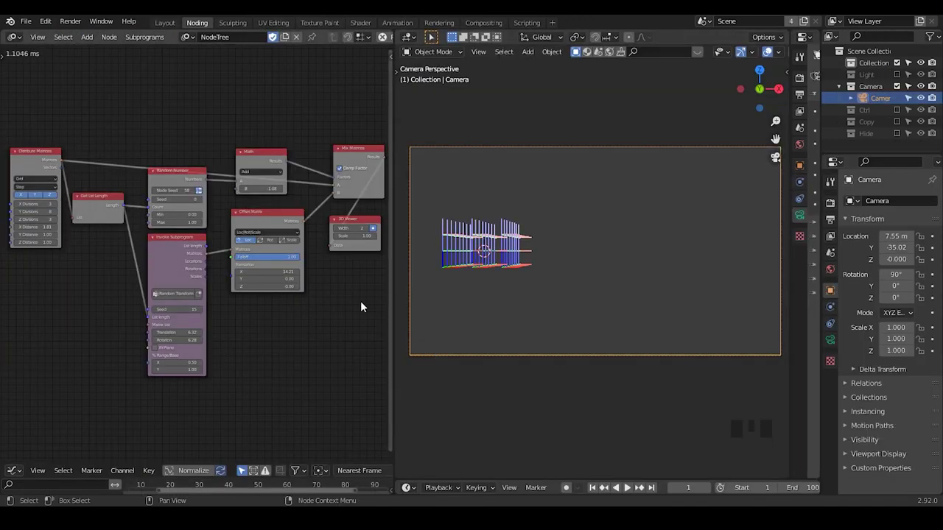
Step: Examine the node tree from Distribute Matrices and Random Transform through Math and Offset Matrix to Mix Matrices
{"action": "left_click_drag", "start_coordinate": [362, 102], "coordinate": [20, 352]}
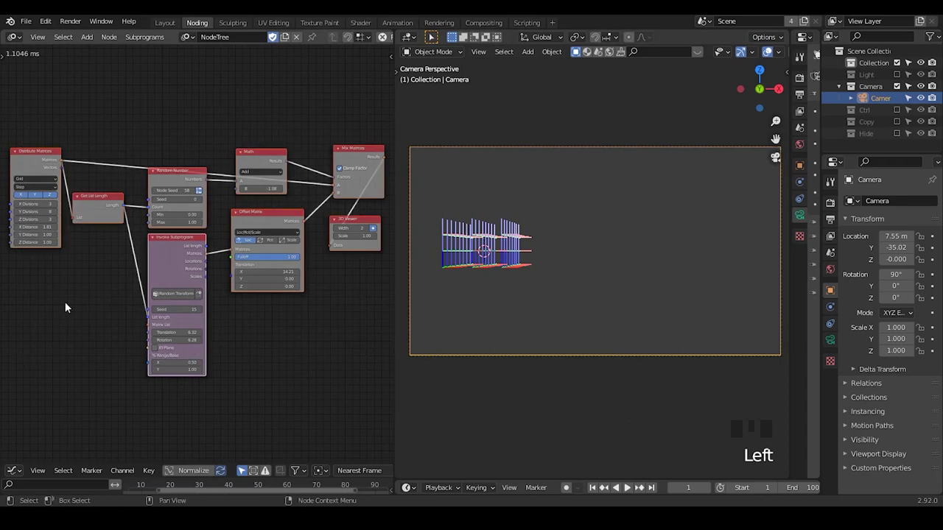
{"action": "left_click", "coordinate": [86, 292]}
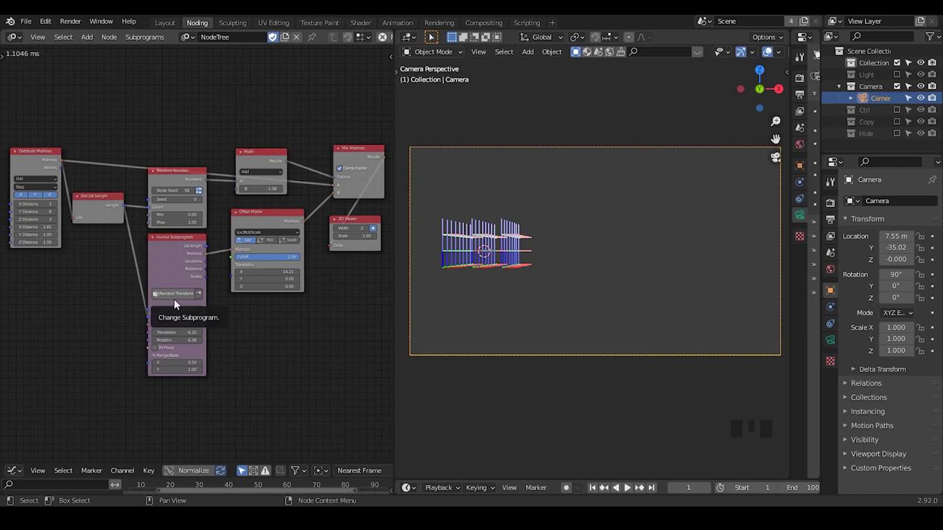
{"action": "left_click", "coordinate": [229, 308]}
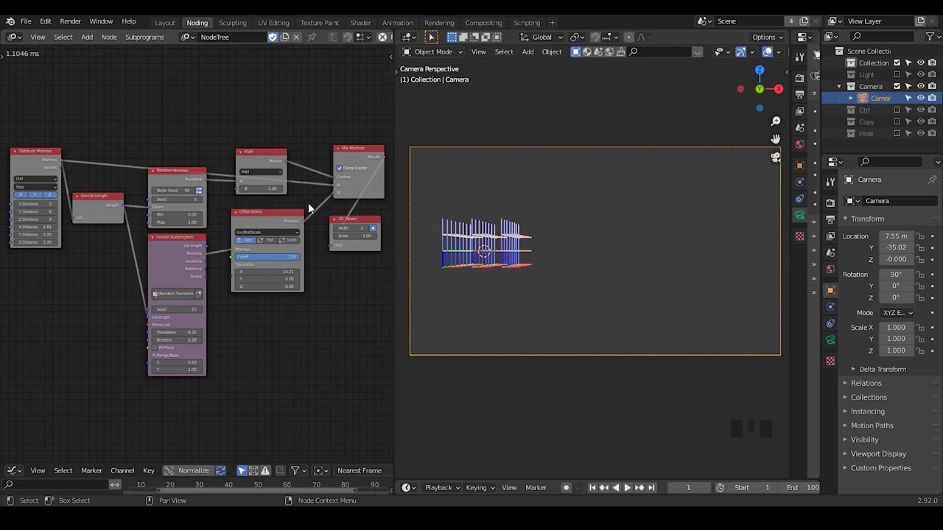
{"action": "middle_click_drag", "start_coordinate": [308, 203], "coordinate": [267, 195]}
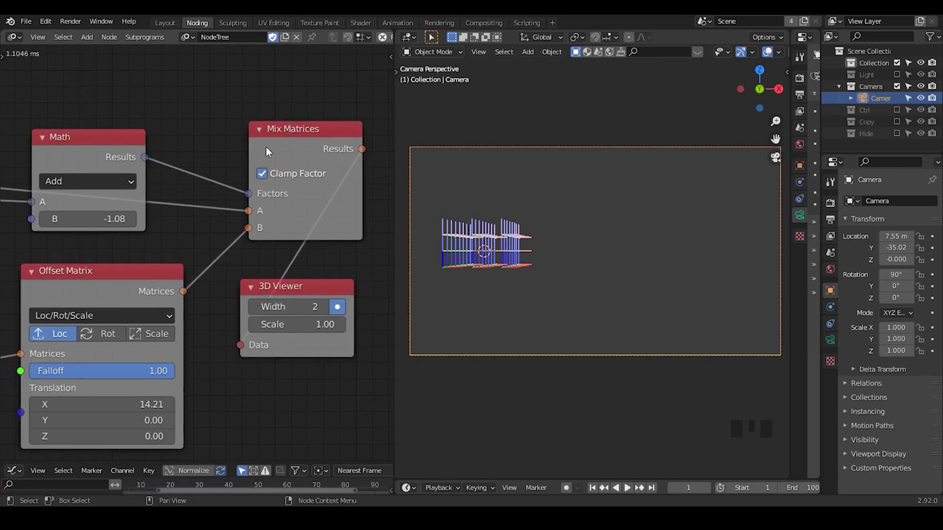
{"action": "middle_click_drag", "start_coordinate": [267, 150], "coordinate": [265, 273]}
{"action": "left_click", "coordinate": [488, 256]}
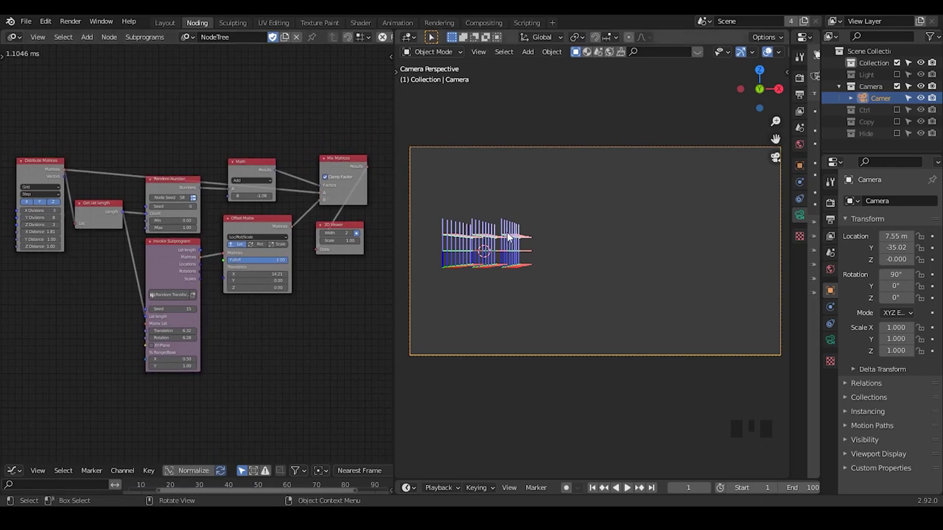
Step: Circle the matrix grid with a temporary annotation, raise the Math node's B value to about 1 and erase the mark
{"action": "mouse_move", "coordinate": [434, 215]}
{"action": "left_mouse_down"}
{"action": "mouse_move", "coordinate": [575, 265]}
{"action": "mouse_move", "coordinate": [477, 187]}
{"action": "left_mouse_up"}
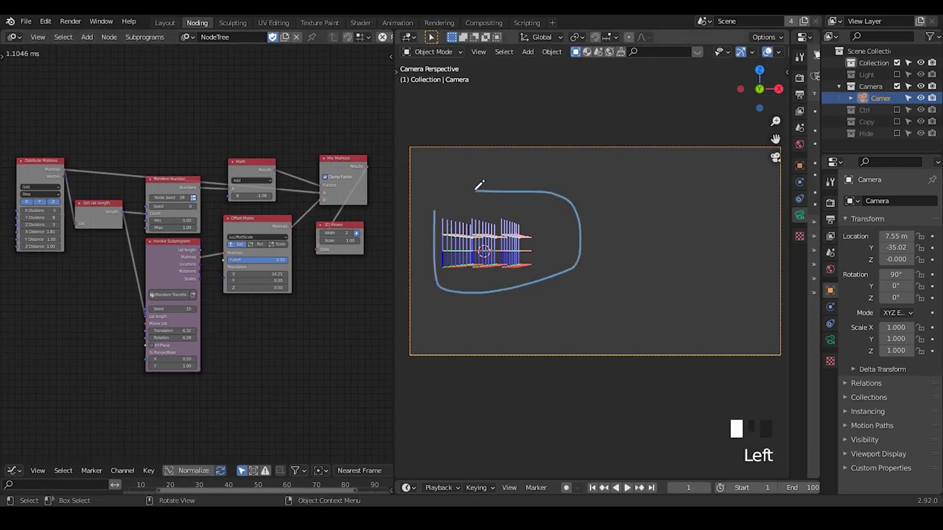
{"action": "left_click_drag", "start_coordinate": [254, 195], "coordinate": [354, 195]}
{"action": "key", "text": "d"}
{"action": "mouse_move", "coordinate": [539, 231]}
{"action": "right_mouse_down"}
{"action": "mouse_move", "coordinate": [453, 231]}
{"action": "mouse_move", "coordinate": [611, 221]}
{"action": "mouse_move", "coordinate": [532, 278]}
{"action": "right_mouse_up"}
{"action": "key", "text": "d"}
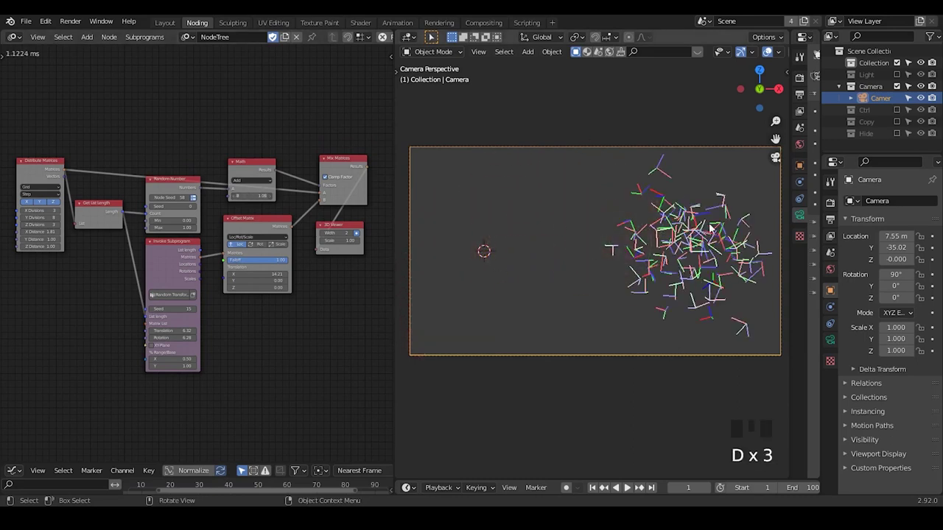
Step: Sweep the Math node's B value down and back up to preview the matrix transition, ending at 0.18
{"action": "mouse_move", "coordinate": [251, 195]}
{"action": "left_mouse_down"}
{"action": "mouse_move", "coordinate": [221, 196]}
{"action": "mouse_move", "coordinate": [245, 195]}
{"action": "left_mouse_up"}
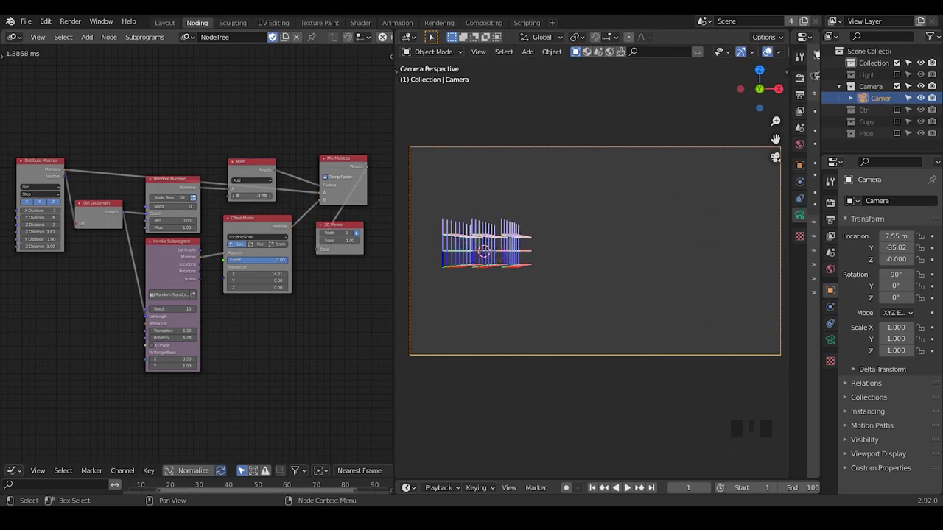
{"action": "left_click_drag", "start_coordinate": [228, 196], "coordinate": [265, 196]}
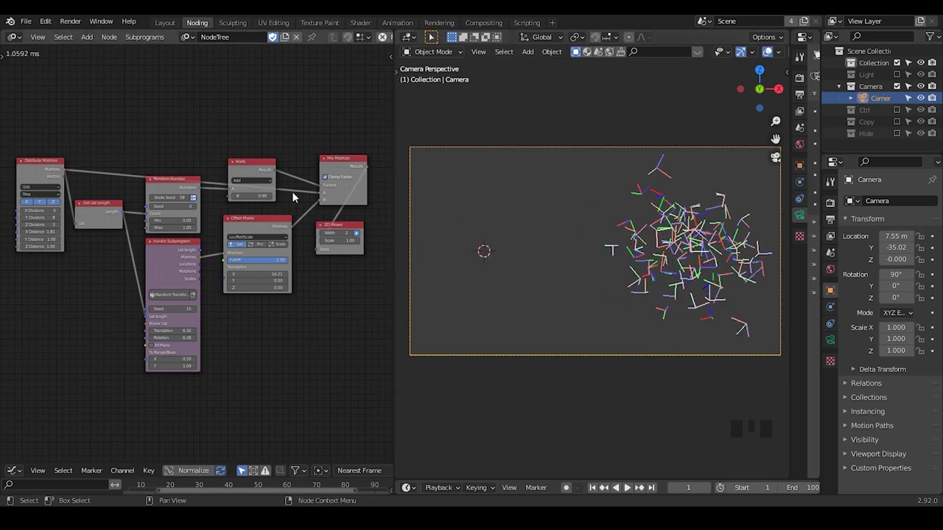
{"action": "middle_click_drag", "start_coordinate": [299, 172], "coordinate": [214, 221], "text": "ctrl"}
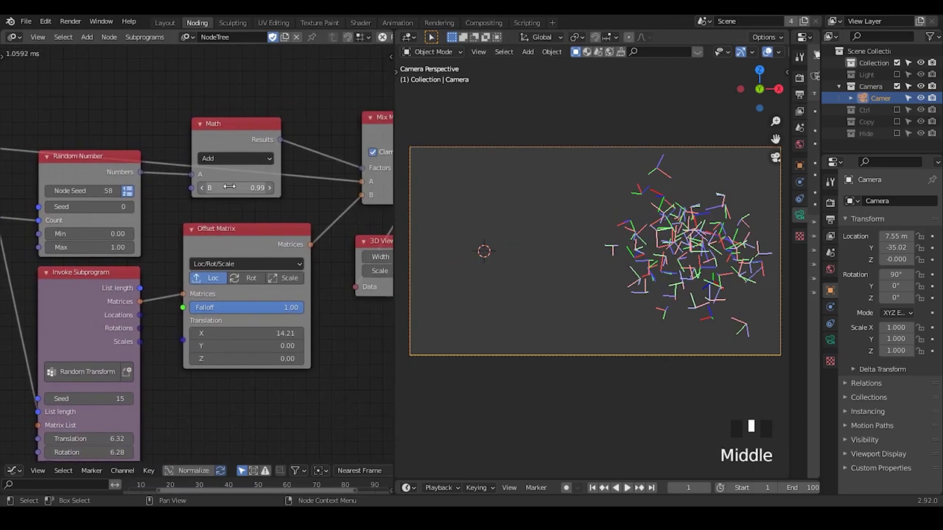
{"action": "left_click_drag", "start_coordinate": [232, 187], "coordinate": [273, 186]}
{"action": "left_click_drag", "start_coordinate": [199, 188], "coordinate": [234, 183]}
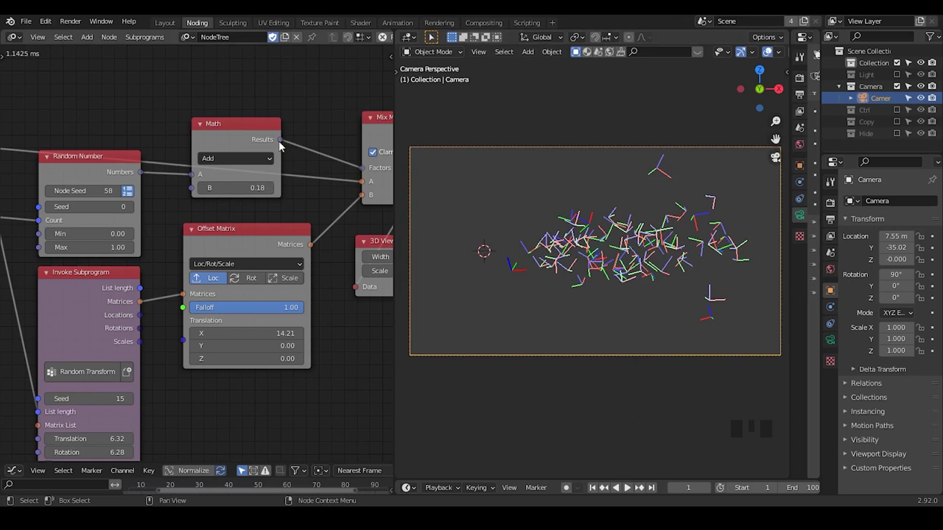
Step: Run the Math node's B value through -1.05 and 0.45 to 0.72 and save the file
{"action": "middle_click_drag", "start_coordinate": [307, 164], "coordinate": [280, 160]}
{"action": "middle_click_drag", "start_coordinate": [353, 169], "coordinate": [336, 168]}
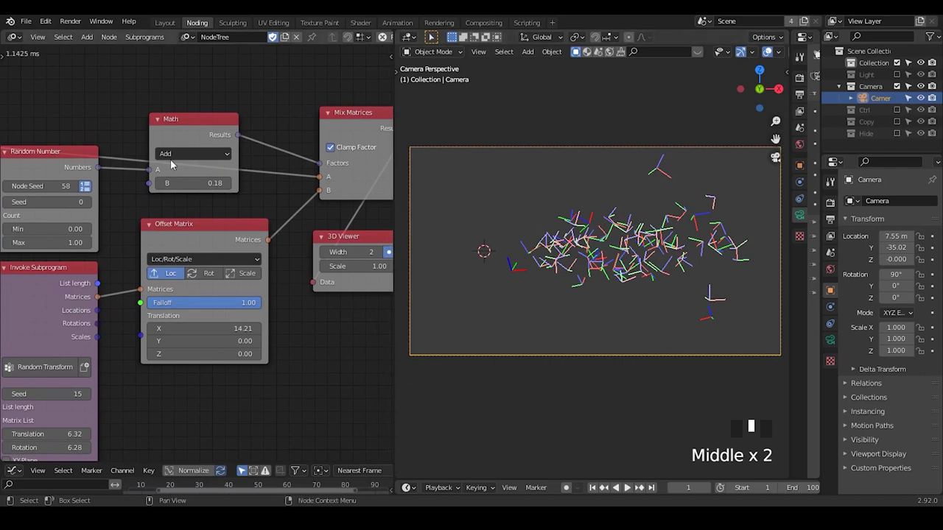
{"action": "left_click_drag", "start_coordinate": [198, 184], "coordinate": [121, 183]}
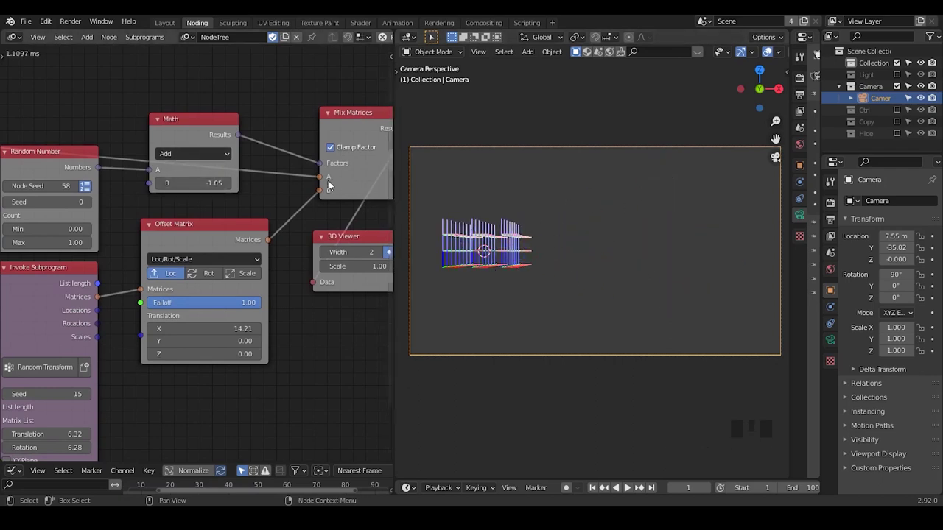
{"action": "left_click_drag", "start_coordinate": [206, 185], "coordinate": [305, 184]}
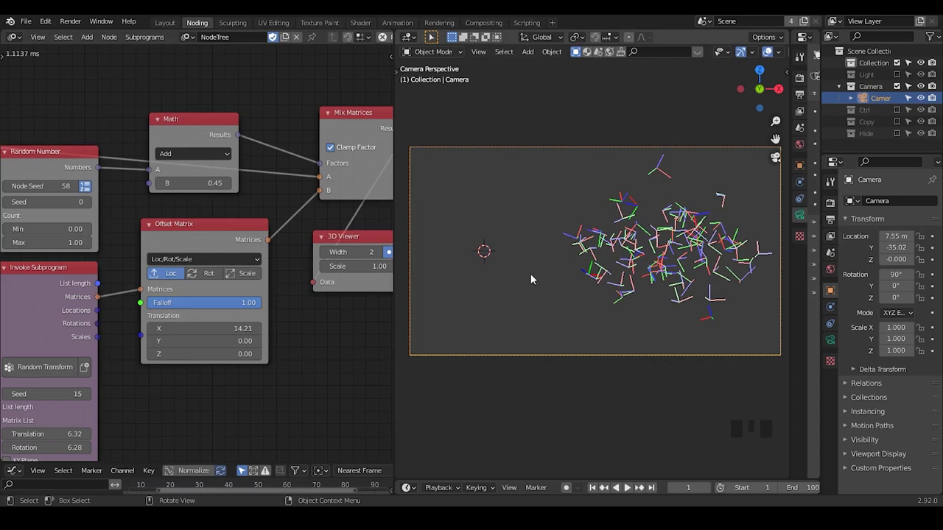
{"action": "mouse_move", "coordinate": [218, 183]}
{"action": "left_mouse_down"}
{"action": "mouse_move", "coordinate": [143, 182]}
{"action": "mouse_move", "coordinate": [232, 183]}
{"action": "left_mouse_up"}
{"action": "key", "text": "ctrl+s"}
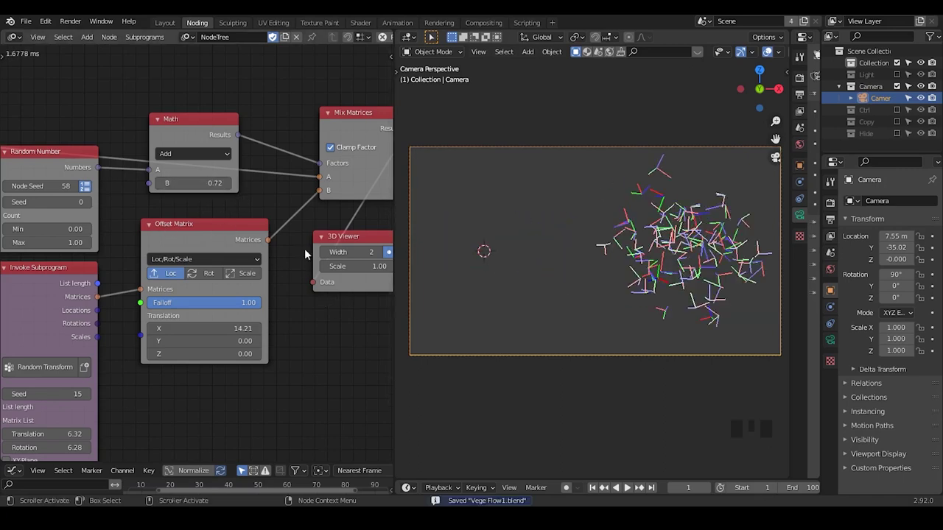
Step: Set the Math node's B to 0.36 and annotate an arched arrow from the origin to the scattered matrices, labelled 0 and 0.5
{"action": "left_click_drag", "start_coordinate": [213, 183], "coordinate": [159, 182]}
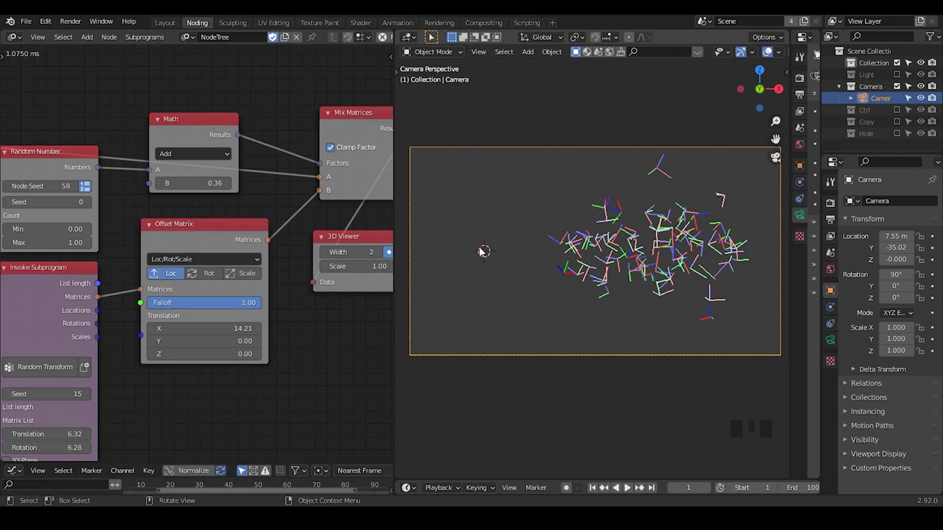
{"action": "mouse_move", "coordinate": [467, 252]}
{"action": "left_mouse_down"}
{"action": "mouse_move", "coordinate": [492, 203]}
{"action": "mouse_move", "coordinate": [551, 142]}
{"action": "mouse_move", "coordinate": [651, 210]}
{"action": "mouse_move", "coordinate": [610, 224]}
{"action": "left_mouse_up"}
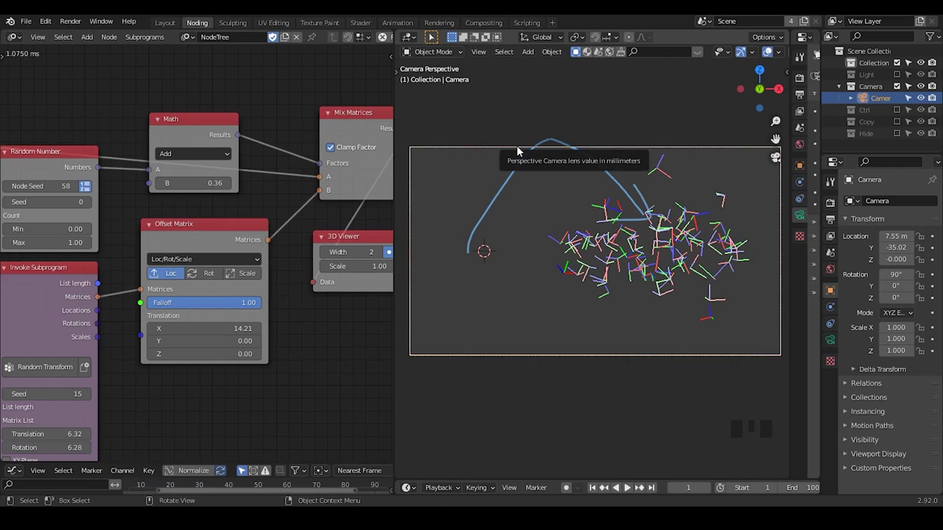
{"action": "left_click_drag", "start_coordinate": [457, 278], "coordinate": [475, 271]}
{"action": "key", "text": "d"}
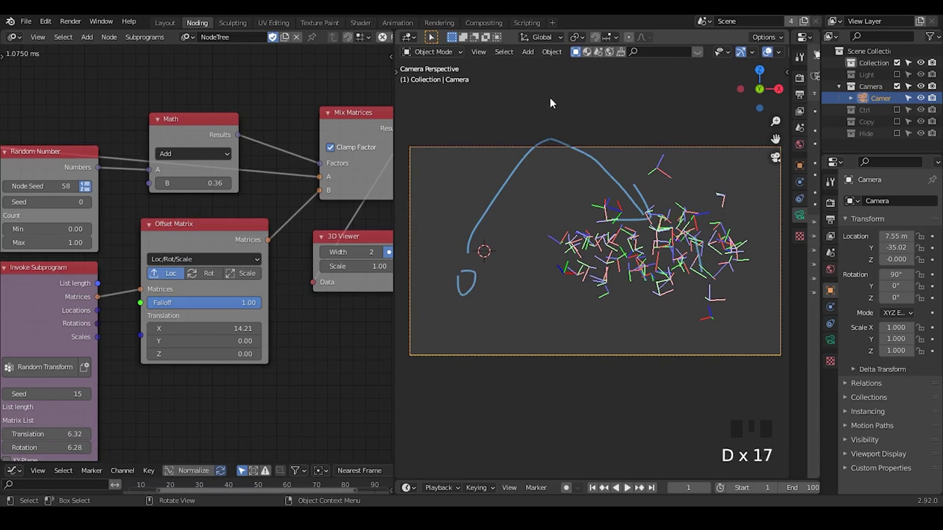
{"action": "left_click_drag", "start_coordinate": [531, 93], "coordinate": [563, 116]}
{"action": "left_click_drag", "start_coordinate": [571, 85], "coordinate": [632, 84]}
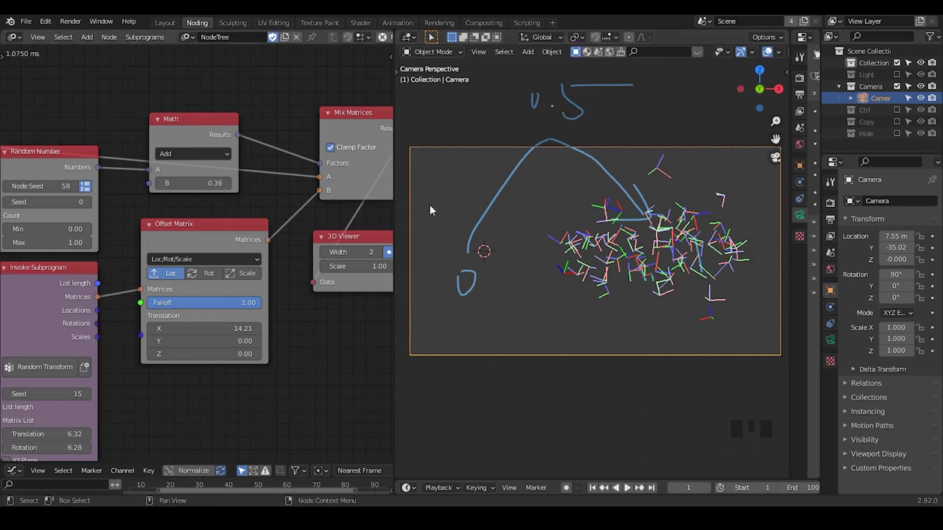
Step: Annotate a wavy path and two straight arrows toward a 1 mark, setting the Math node's B to -0.81 and raising it again
{"action": "left_click_drag", "start_coordinate": [479, 254], "coordinate": [515, 233]}
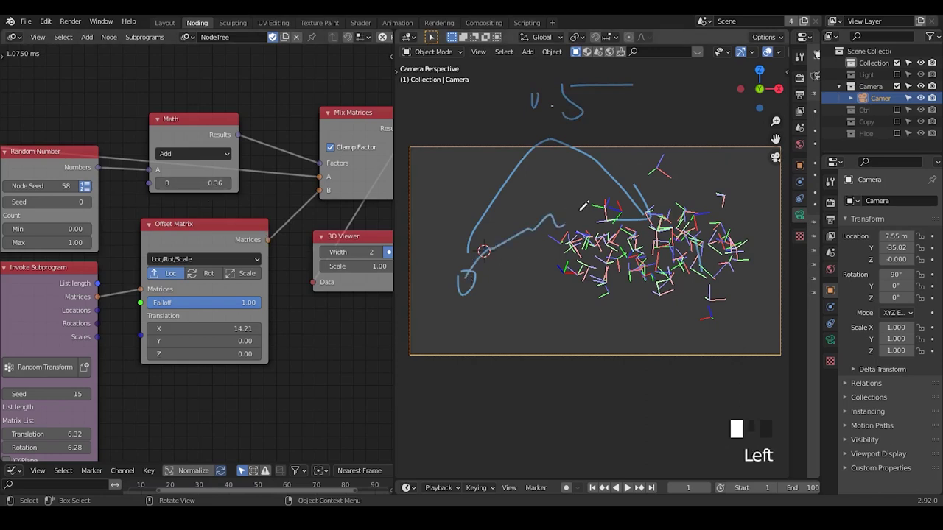
{"action": "left_click_drag", "start_coordinate": [581, 209], "coordinate": [609, 204]}
{"action": "left_click_drag", "start_coordinate": [200, 181], "coordinate": [140, 183]}
{"action": "mouse_move", "coordinate": [572, 217]}
{"action": "left_mouse_down"}
{"action": "mouse_move", "coordinate": [703, 186]}
{"action": "mouse_move", "coordinate": [687, 200]}
{"action": "left_mouse_up"}
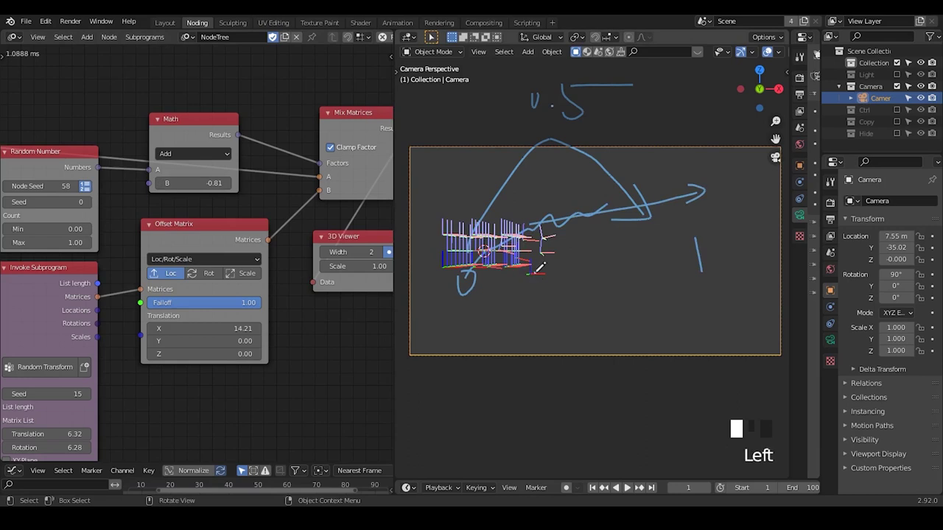
{"action": "left_click_drag", "start_coordinate": [535, 271], "coordinate": [715, 298]}
{"action": "mouse_move", "coordinate": [674, 271]}
{"action": "left_mouse_down"}
{"action": "mouse_move", "coordinate": [686, 277]}
{"action": "mouse_move", "coordinate": [639, 307]}
{"action": "left_mouse_up"}
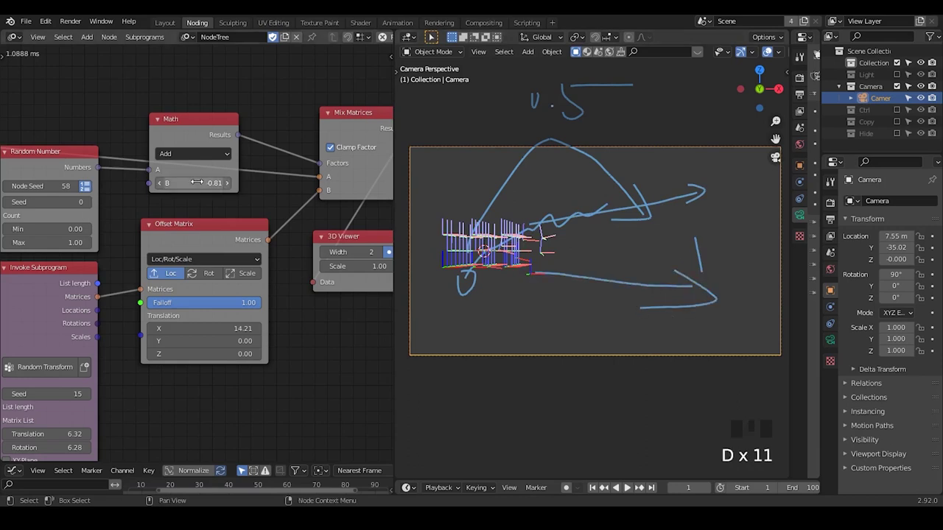
{"action": "left_click_drag", "start_coordinate": [197, 183], "coordinate": [243, 182]}
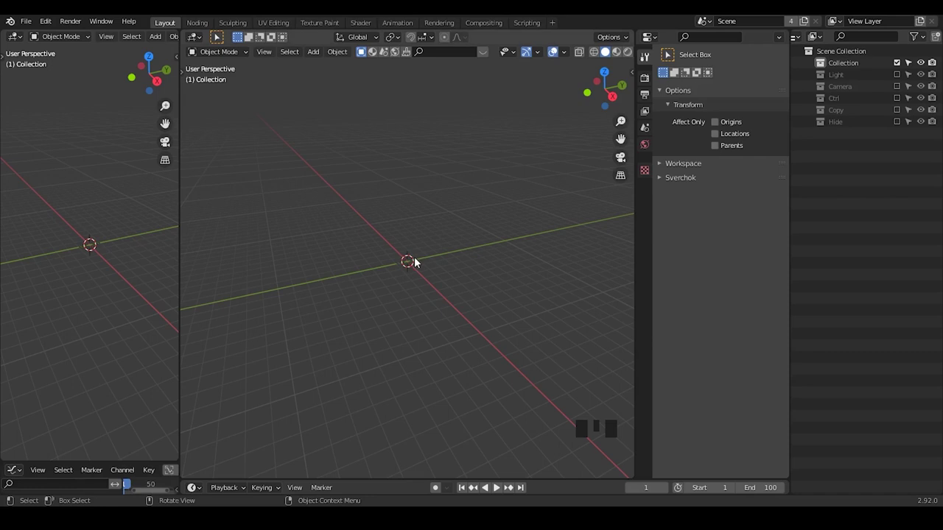
Step: Add a Bezier curve at the origin and rotate it about the X axis so its arch points upward
{"action": "middle_click_drag", "start_coordinate": [415, 261], "coordinate": [432, 176]}
{"action": "key", "text": "shift+a"}
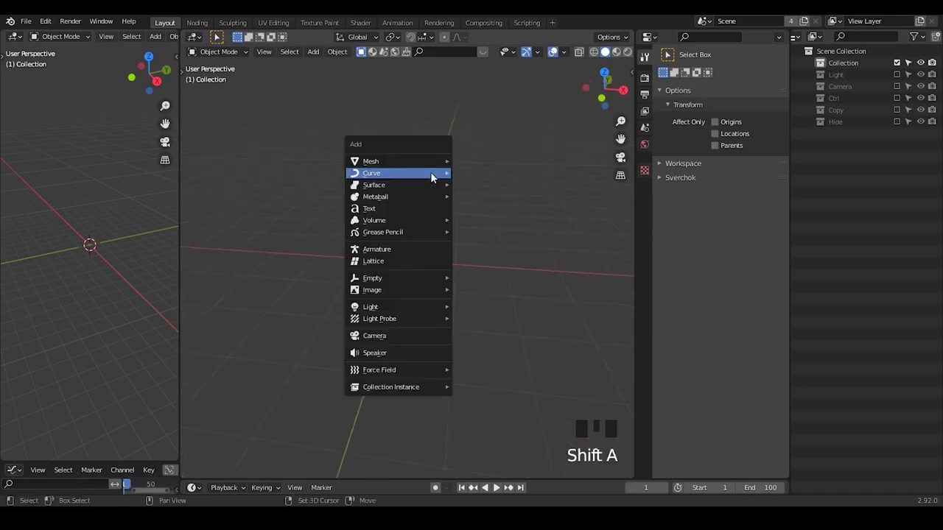
{"action": "mouse_move", "coordinate": [430, 172]}
{"action": "left_click", "coordinate": [475, 171]}
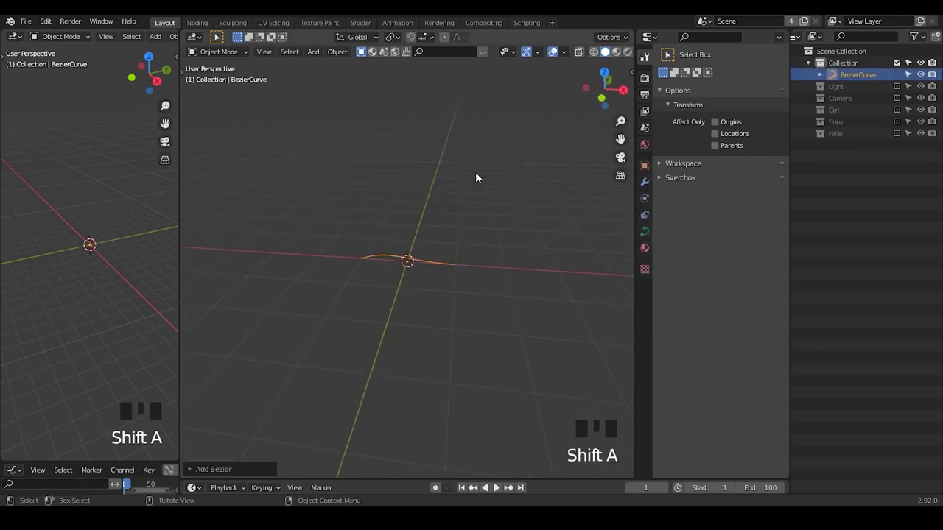
{"action": "key", "text": "r"}
{"action": "key", "text": "x"}
{"action": "left_click", "coordinate": [492, 194]}
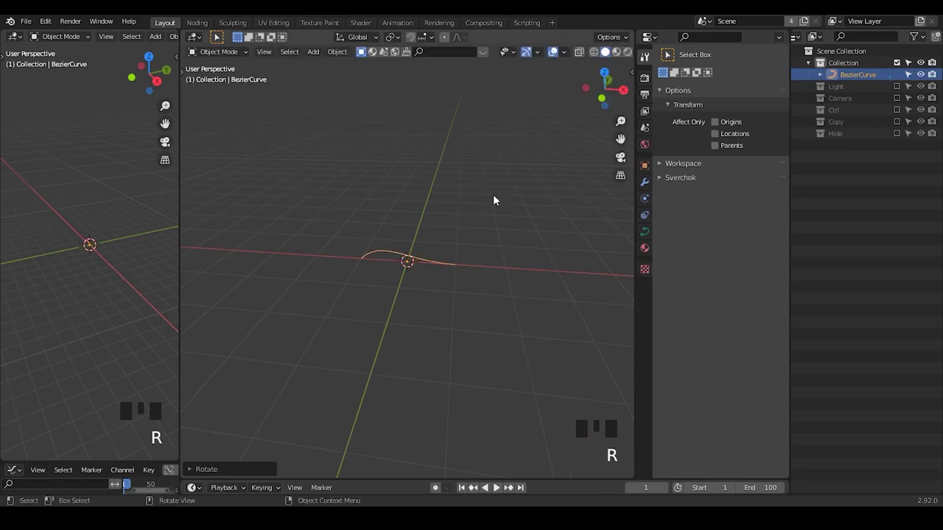
Step: Draw a temporary upward annotation arrow through the Bezier curve and erase it
{"action": "mouse_move", "coordinate": [496, 318]}
{"action": "middle_mouse_down", "text": "ctrl"}
{"action": "mouse_move", "coordinate": [474, 229]}
{"action": "mouse_move", "coordinate": [412, 241]}
{"action": "mouse_move", "coordinate": [376, 218]}
{"action": "middle_mouse_up", "text": "ctrl"}
{"action": "mouse_move", "coordinate": [373, 257]}
{"action": "left_mouse_down"}
{"action": "mouse_move", "coordinate": [375, 184]}
{"action": "mouse_move", "coordinate": [357, 177]}
{"action": "left_mouse_up"}
{"action": "left_click_drag", "start_coordinate": [381, 156], "coordinate": [401, 179]}
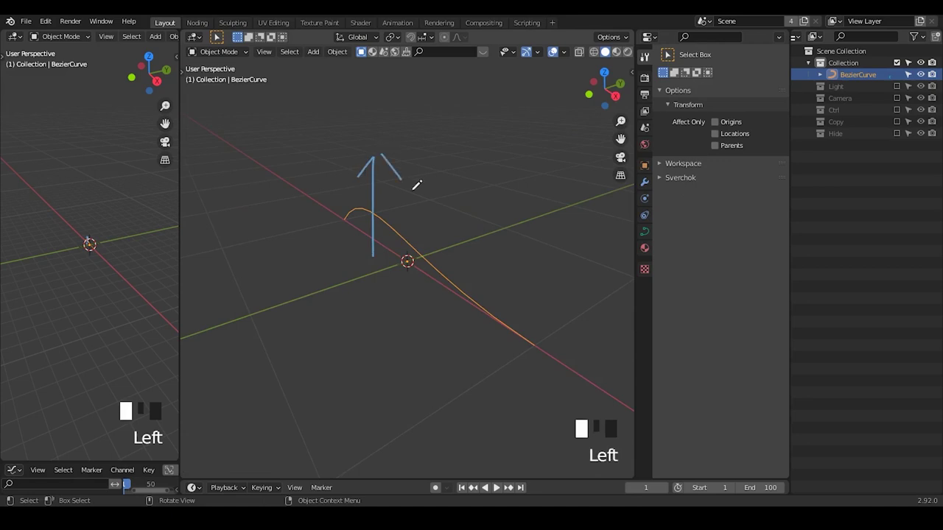
{"action": "mouse_move", "coordinate": [413, 293]}
{"action": "middle_mouse_down"}
{"action": "mouse_move", "coordinate": [511, 269]}
{"action": "mouse_move", "coordinate": [499, 265]}
{"action": "middle_mouse_up"}
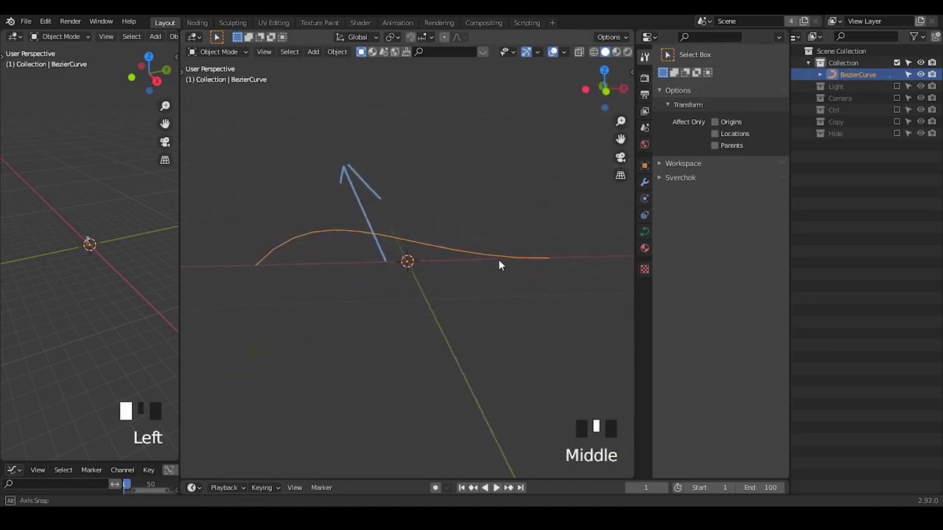
{"action": "right_click_drag", "start_coordinate": [499, 265], "coordinate": [373, 177]}
{"action": "right_click_drag", "start_coordinate": [338, 249], "coordinate": [366, 251]}
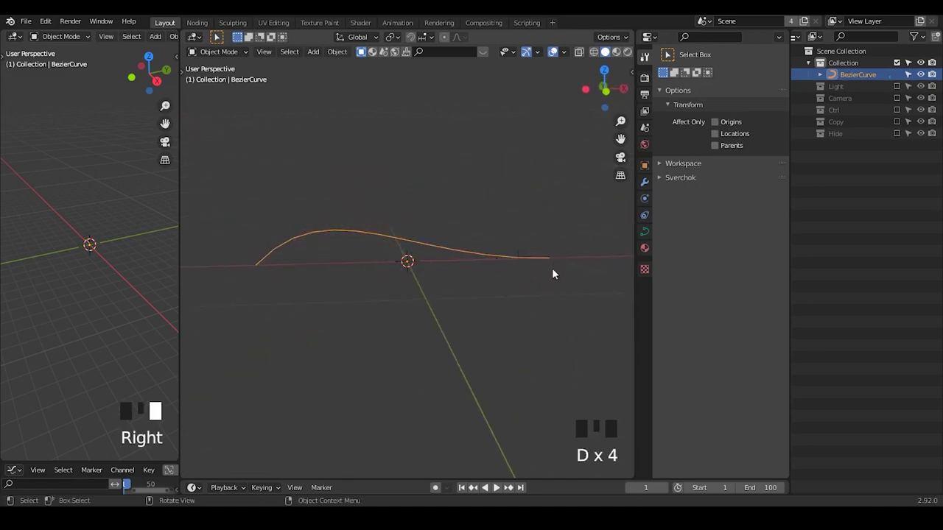
Step: Annotate a 0 at the curve's flat end and an arrow above it pointing toward the arched end
{"action": "mouse_move", "coordinate": [566, 340]}
{"action": "left_mouse_down"}
{"action": "mouse_move", "coordinate": [553, 269]}
{"action": "mouse_move", "coordinate": [547, 291]}
{"action": "mouse_move", "coordinate": [565, 272]}
{"action": "left_mouse_up"}
{"action": "mouse_move", "coordinate": [569, 267]}
{"action": "right_mouse_down"}
{"action": "mouse_move", "coordinate": [550, 257]}
{"action": "mouse_move", "coordinate": [547, 267]}
{"action": "right_mouse_up"}
{"action": "mouse_move", "coordinate": [541, 258]}
{"action": "left_mouse_down"}
{"action": "mouse_move", "coordinate": [555, 246]}
{"action": "mouse_move", "coordinate": [298, 202]}
{"action": "left_mouse_up"}
{"action": "left_click_drag", "start_coordinate": [320, 171], "coordinate": [327, 210]}
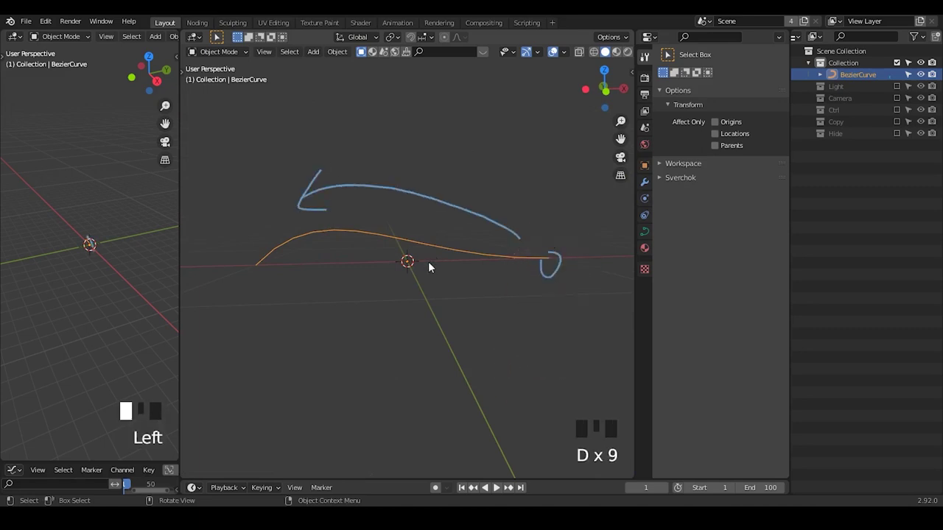
{"action": "middle_click_drag", "start_coordinate": [429, 262], "coordinate": [395, 271]}
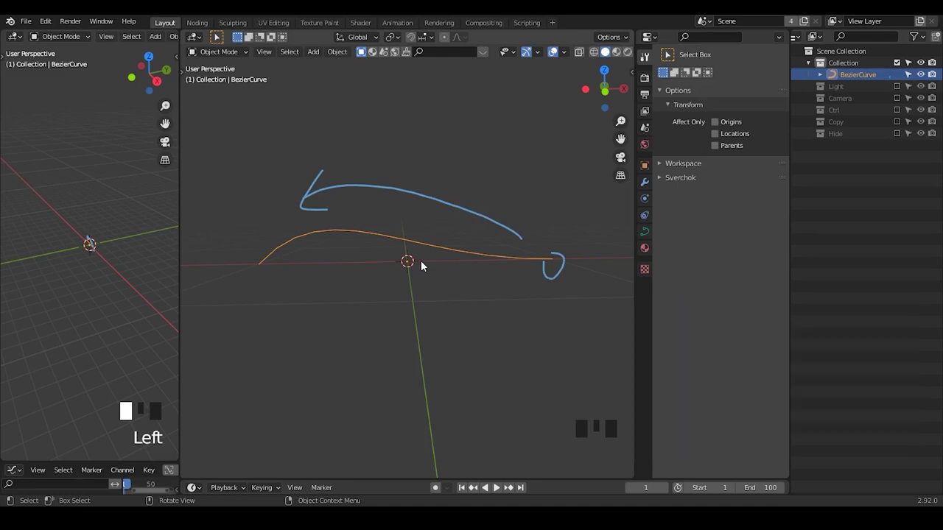
Step: In the Noding workspace, move all the Bezier curve's control points about -1 m along X so its flat end sits at the origin
{"action": "left_click", "coordinate": [198, 22]}
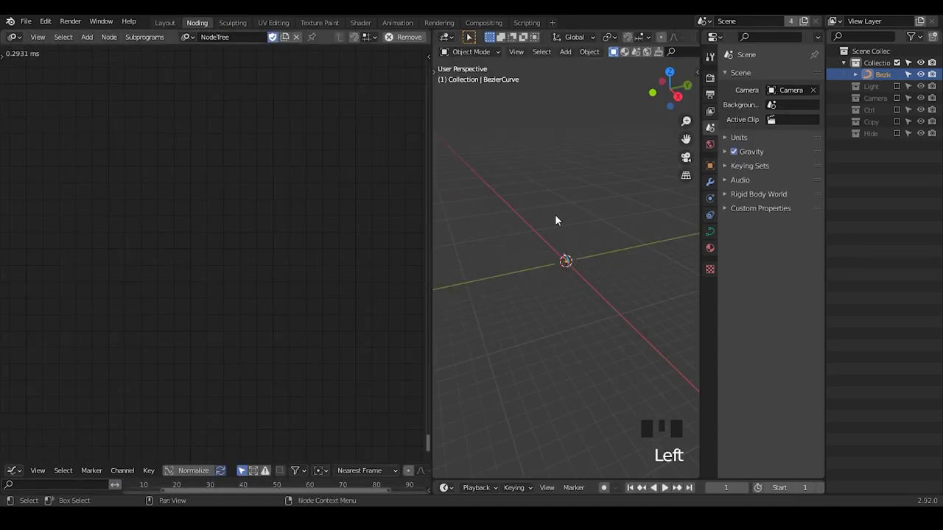
{"action": "middle_click_drag", "start_coordinate": [560, 273], "coordinate": [602, 230]}
{"action": "key", "text": "Tab"}
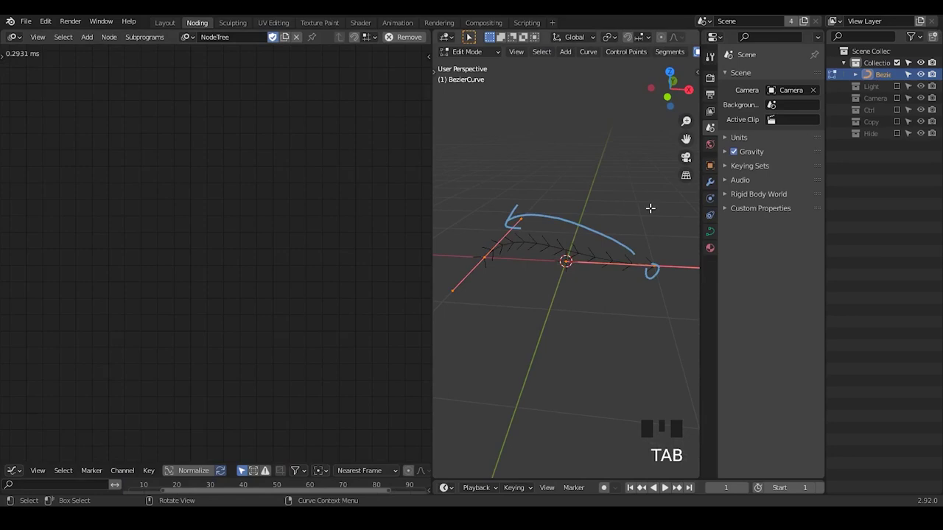
{"action": "key", "text": "g"}
{"action": "key", "text": "x"}
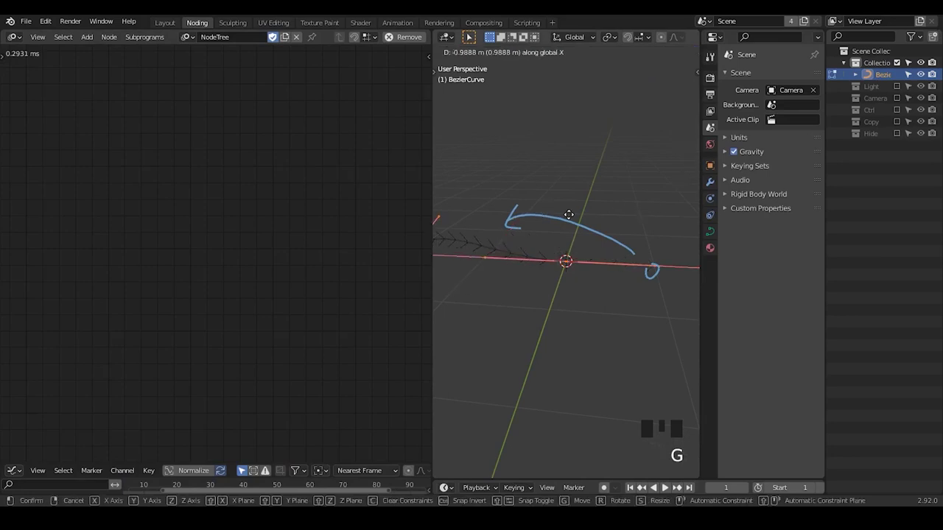
{"action": "left_click", "coordinate": [567, 213]}
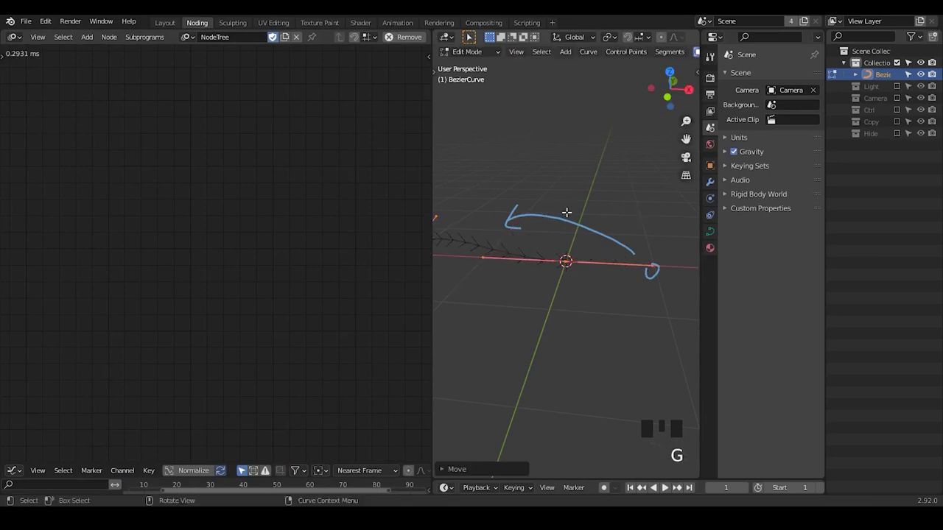
{"action": "left_click", "coordinate": [557, 305]}
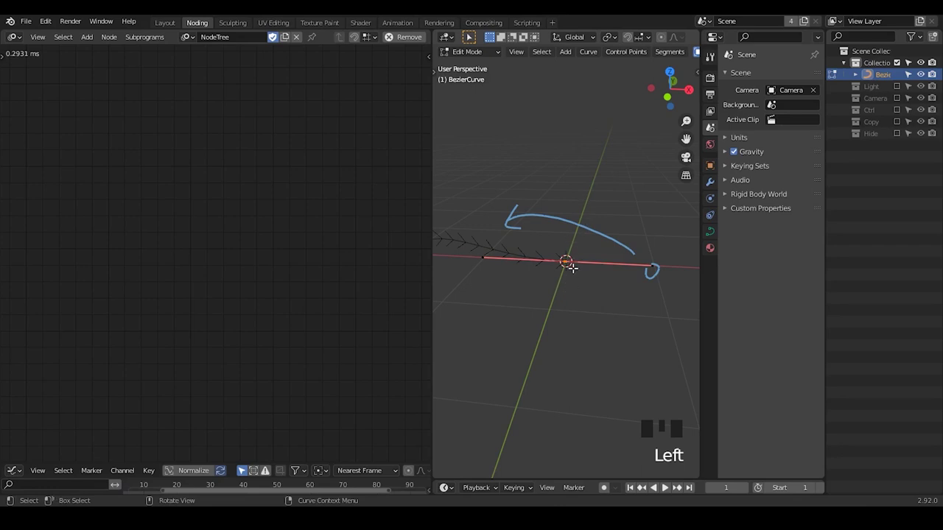
{"action": "key", "text": "Tab"}
{"action": "middle_click_drag", "start_coordinate": [581, 238], "coordinate": [626, 204], "text": "ctrl"}
{"action": "key", "text": "r"}
{"action": "key", "text": "x"}
{"action": "right_click", "coordinate": [634, 221]}
{"action": "key", "text": "r"}
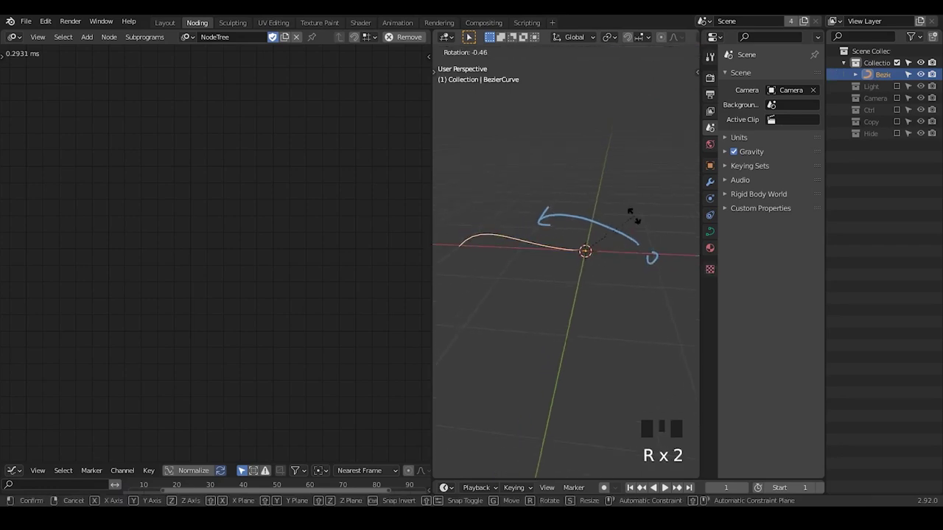
{"action": "key", "text": "y"}
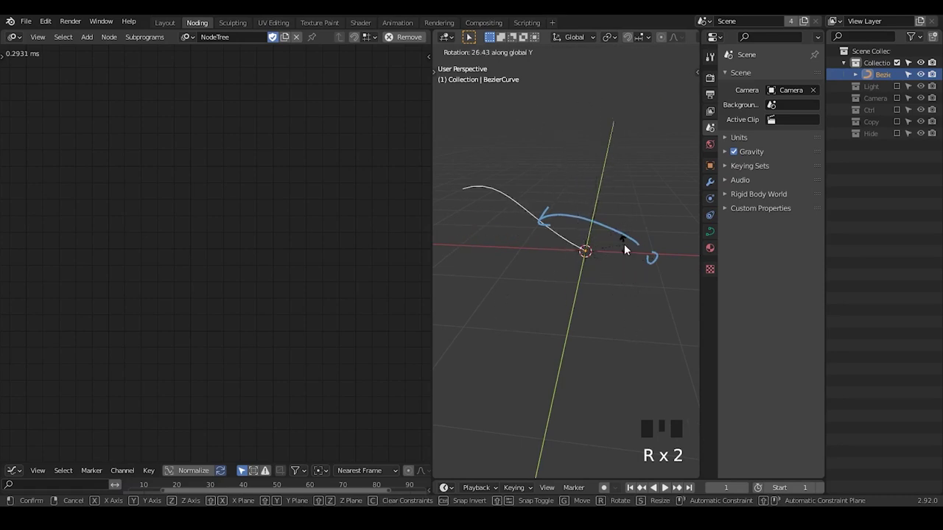
{"action": "right_click", "coordinate": [625, 246]}
Step: Add a Random Transform subprogram node to the empty node tree
{"action": "key", "text": "ctrl+a"}
{"action": "type", "text": "random tra"}
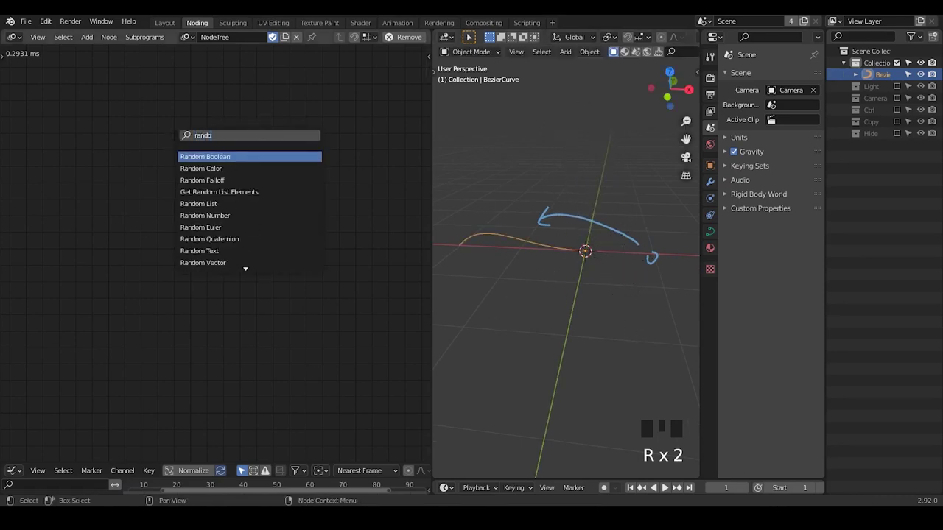
{"action": "key", "text": "Return"}
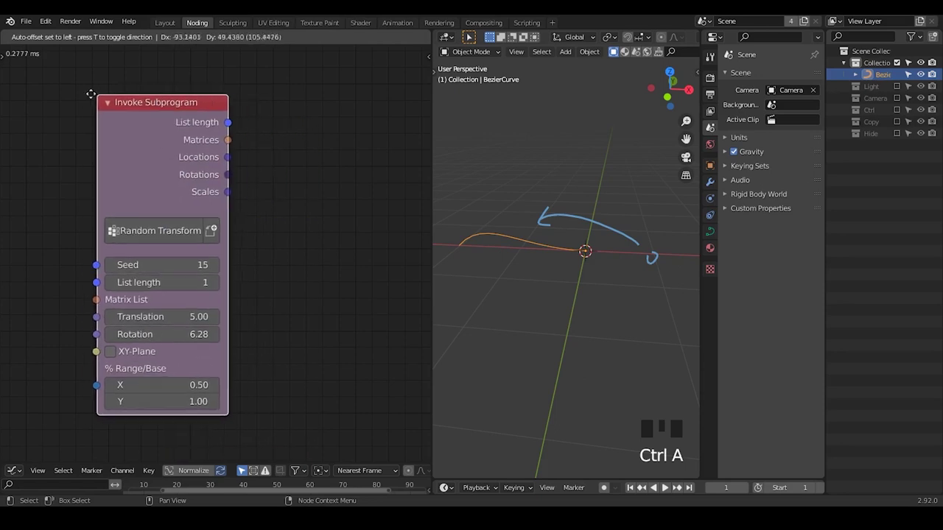
{"action": "key", "text": "Return"}
Step: Add a 3D Viewer node and link the Random Transform's Matrices output to its Data input
{"action": "key", "text": "ctrl+a"}
{"action": "type", "text": "3D"}
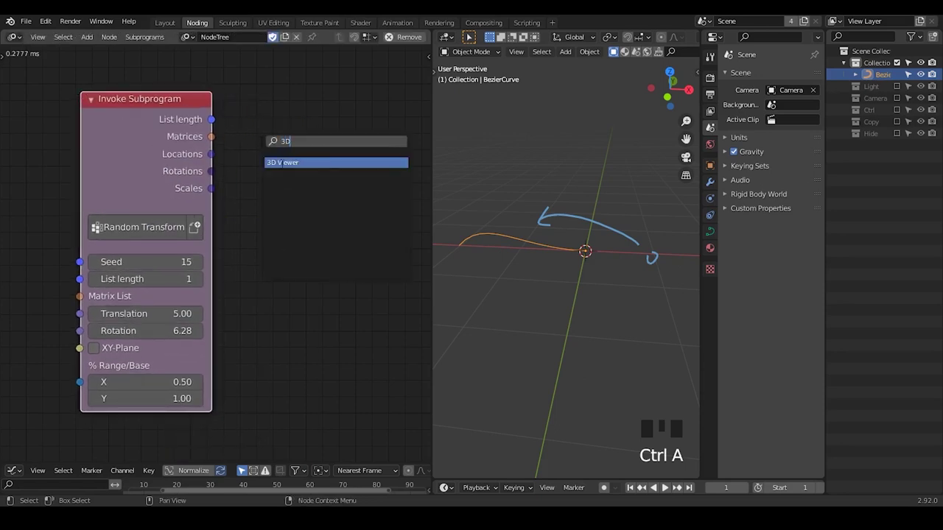
{"action": "left_click", "coordinate": [283, 162]}
{"action": "left_click_drag", "start_coordinate": [212, 137], "coordinate": [309, 155]}
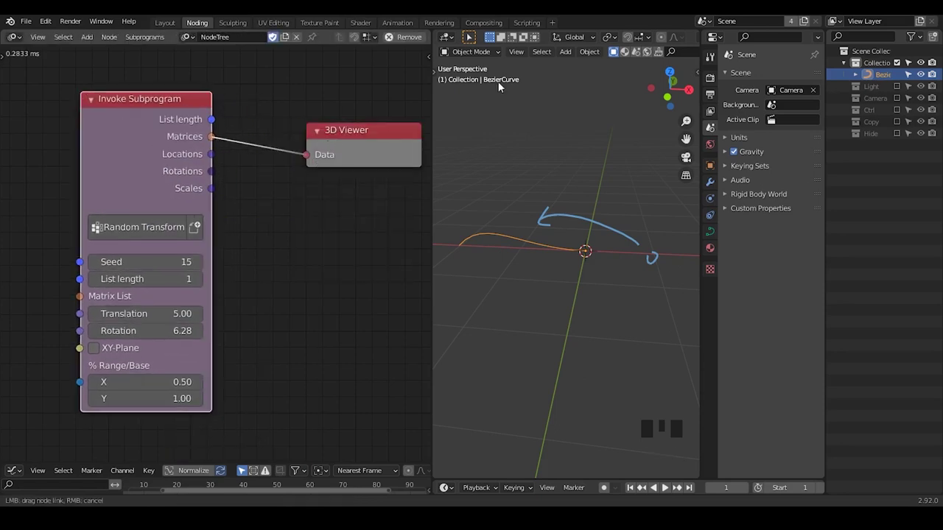
{"action": "middle_click_drag", "start_coordinate": [564, 274], "coordinate": [585, 280]}
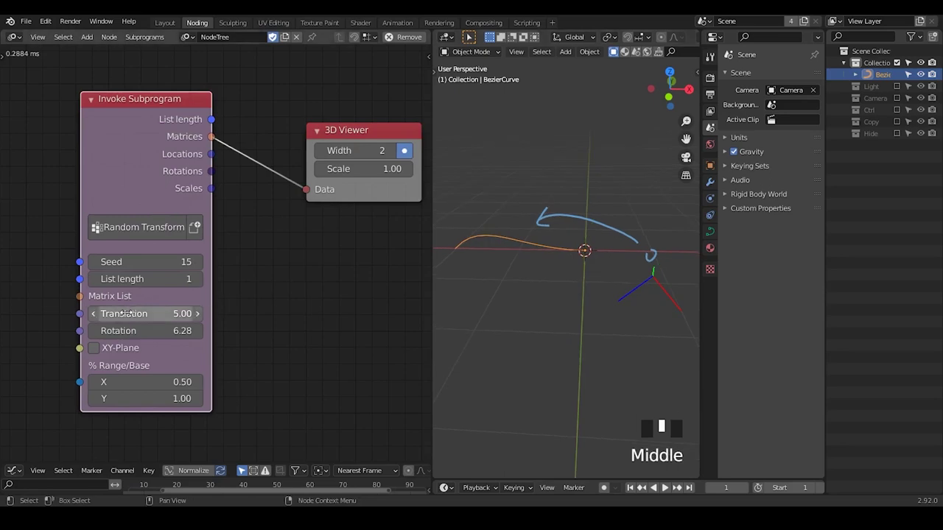
Step: Set the Random Transform's List length to 38 and Translation to 0.89, and the 3D Viewer's Scale to 0.13
{"action": "left_click_drag", "start_coordinate": [145, 279], "coordinate": [193, 278]}
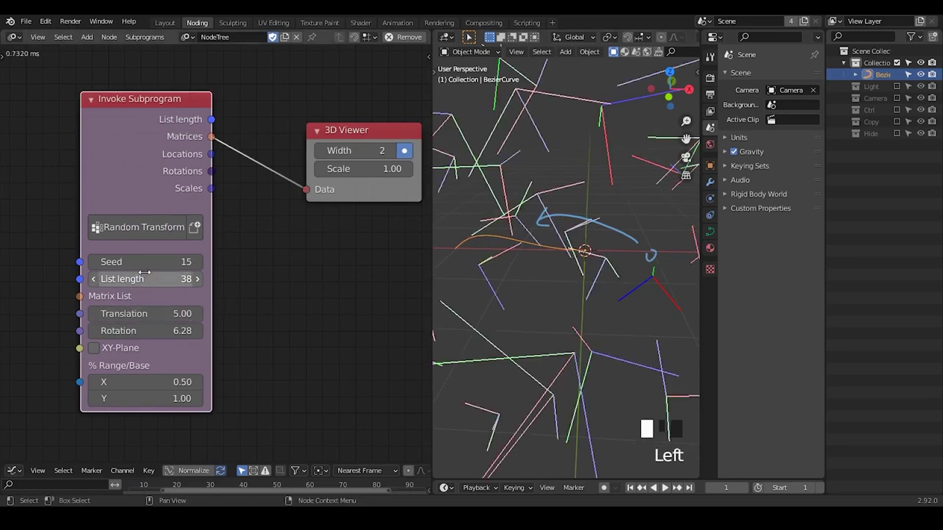
{"action": "left_click_drag", "start_coordinate": [140, 314], "coordinate": [112, 313]}
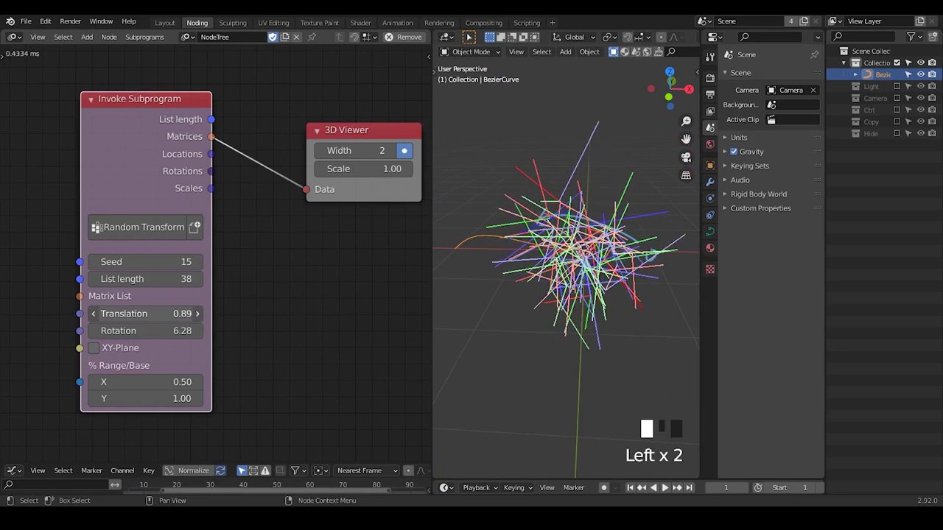
{"action": "left_click_drag", "start_coordinate": [361, 169], "coordinate": [344, 169]}
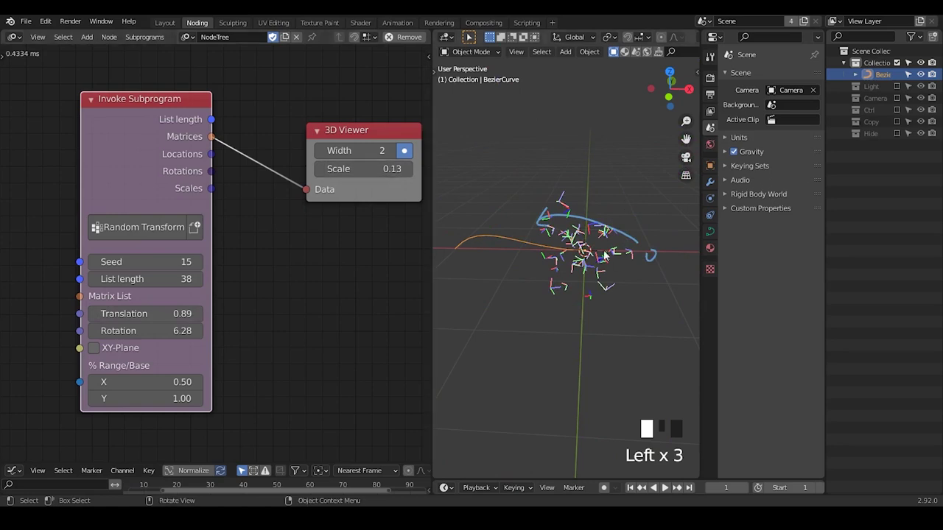
{"action": "mouse_move", "coordinate": [574, 245]}
{"action": "middle_mouse_down", "text": "shift"}
{"action": "mouse_move", "coordinate": [575, 215]}
{"action": "mouse_move", "coordinate": [564, 236]}
{"action": "middle_mouse_up", "text": "shift"}
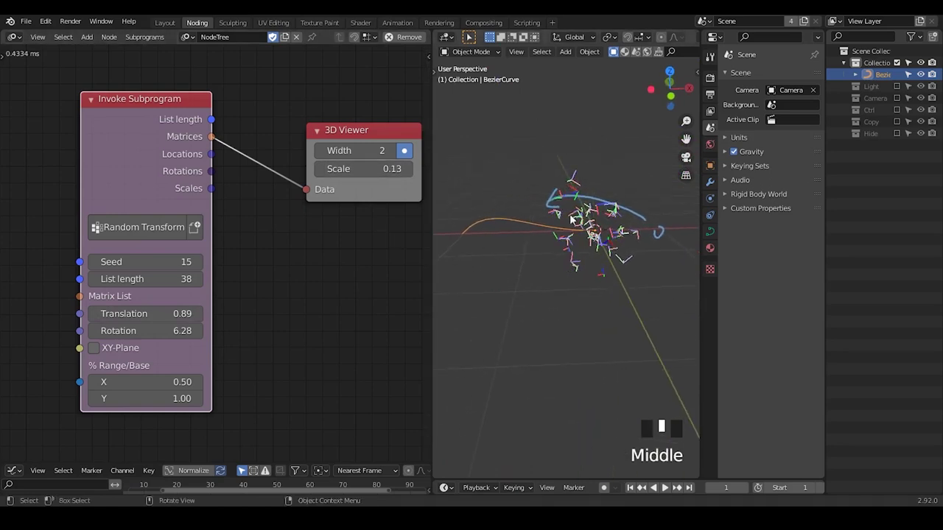
Step: Add a Replicate Spline node below the 3D Viewer node
{"action": "key", "text": "ctrl+a"}
{"action": "type", "text": "replica"}
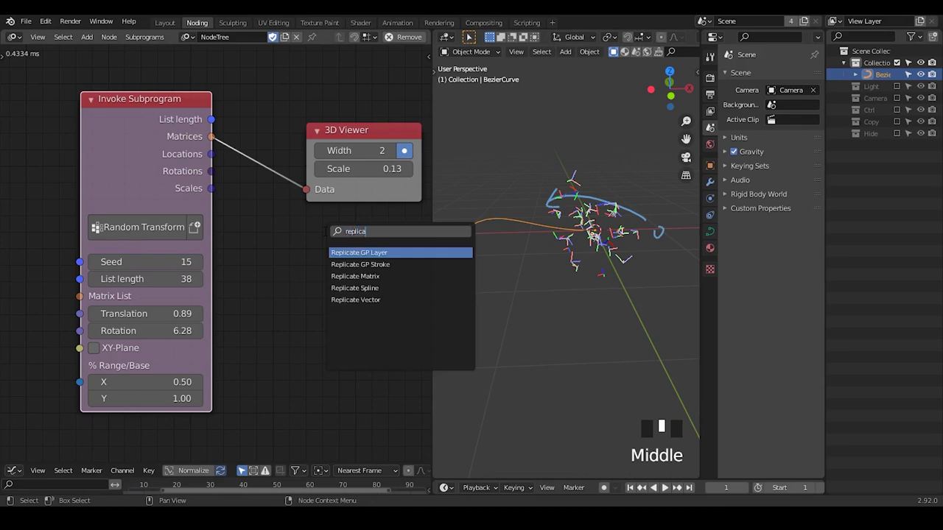
{"action": "type", "text": "te spline"}
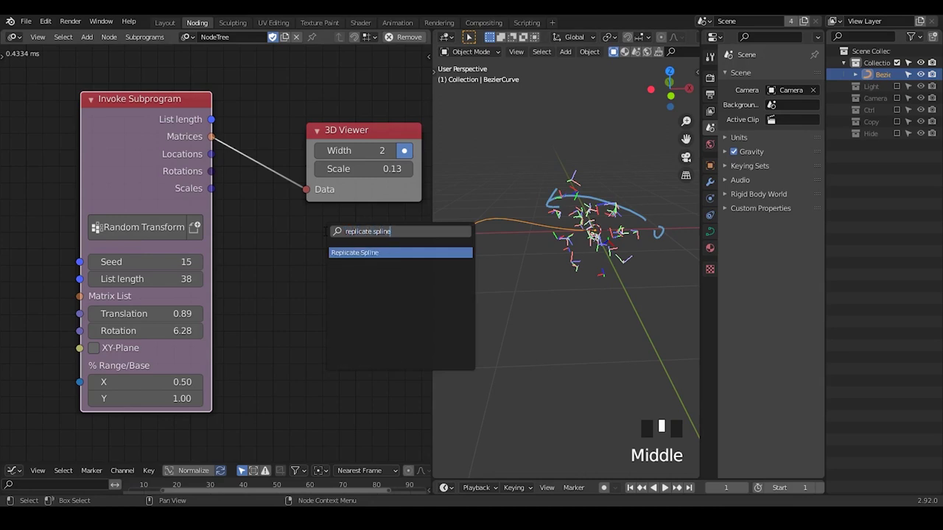
{"action": "key", "text": "Return"}
{"action": "left_click", "coordinate": [307, 227]}
{"action": "middle_click_drag", "start_coordinate": [290, 231], "coordinate": [249, 212]}
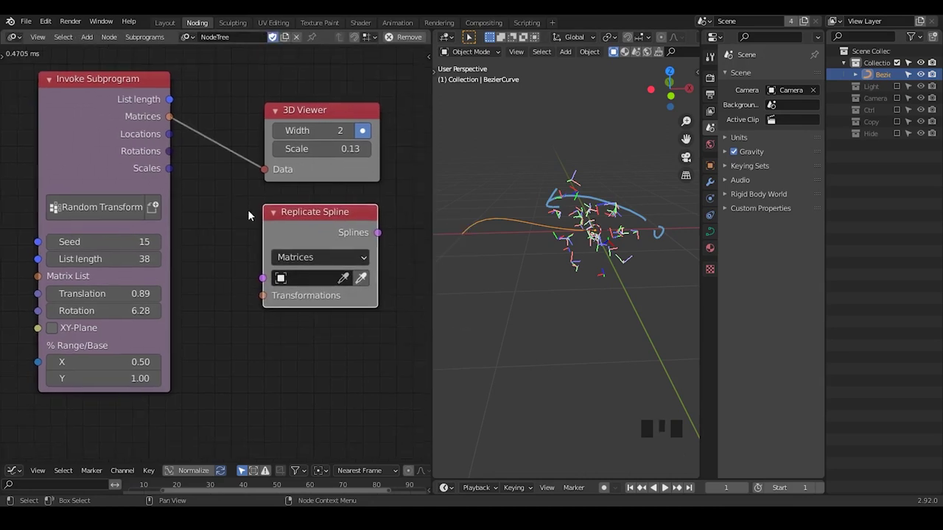
Step: Link the random Matrices to Replicate Spline's Transformations and assign the Bezier curve as its source spline
{"action": "left_click_drag", "start_coordinate": [169, 118], "coordinate": [295, 289]}
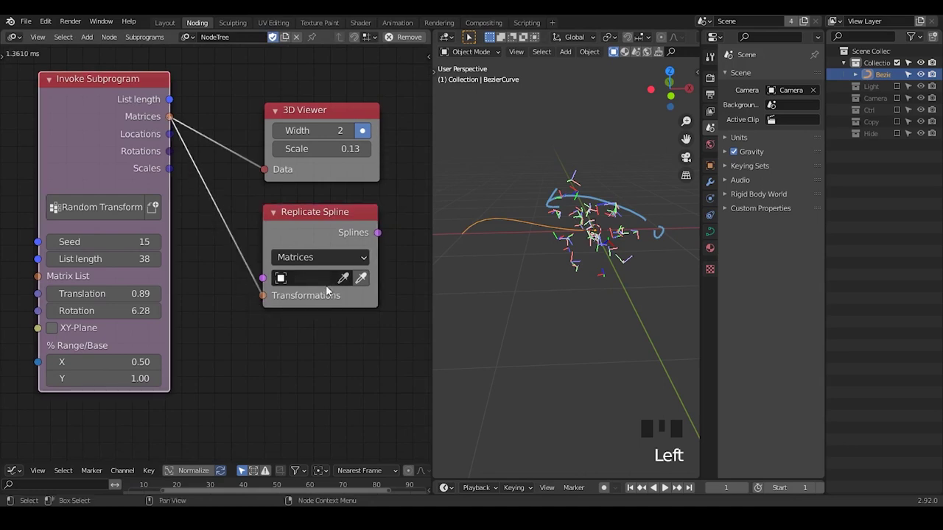
{"action": "left_click", "coordinate": [360, 279]}
{"action": "middle_click_drag", "start_coordinate": [344, 245], "coordinate": [262, 251]}
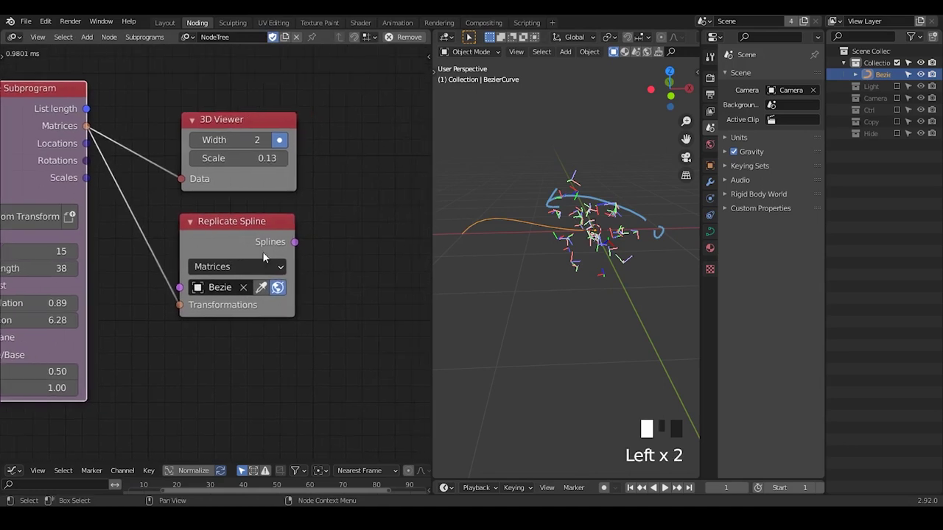
Step: Add a Curve Object Output node and link the replicated Splines to its spline input
{"action": "key", "text": "ctrl+a"}
{"action": "type", "text": "cu"}
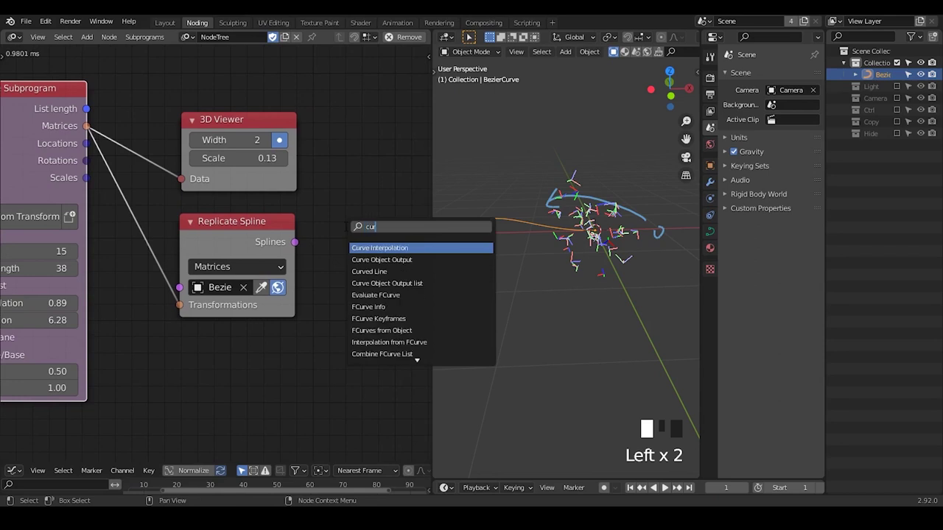
{"action": "type", "text": "rve object"}
{"action": "key", "text": "Return"}
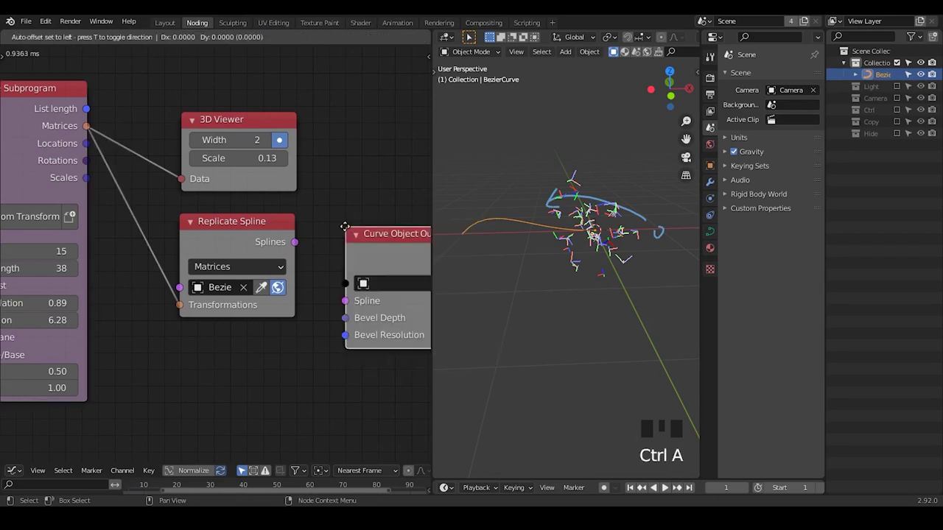
{"action": "left_click_drag", "start_coordinate": [295, 242], "coordinate": [346, 231]}
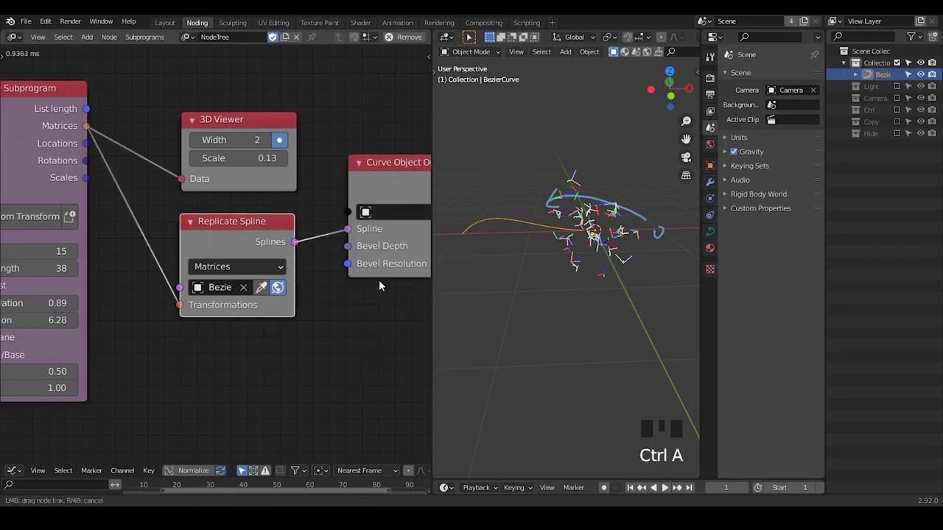
Step: Enable the Curve Object Output's Splines input, create a new target object for it, and enable Bevel Depth at 0.03
{"action": "middle_click_drag", "start_coordinate": [379, 282], "coordinate": [268, 274]}
{"action": "left_click", "coordinate": [374, 221]}
{"action": "scroll", "coordinate": [370, 231], "scroll_direction": "down", "scroll_amount": 1}
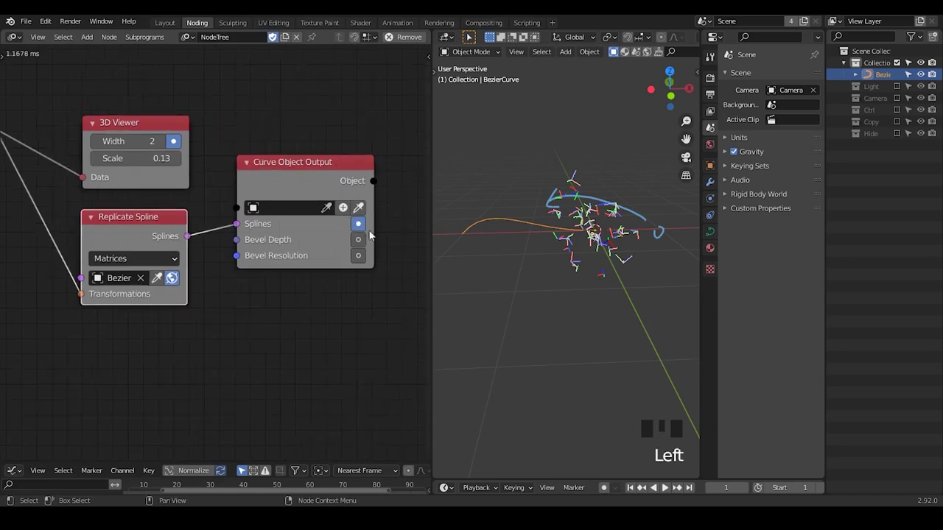
{"action": "left_click", "coordinate": [343, 208]}
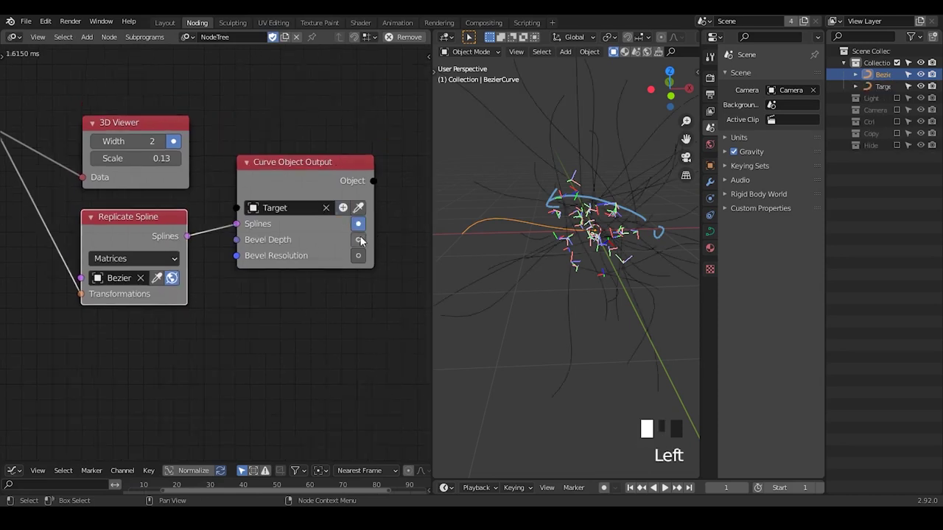
{"action": "left_click", "coordinate": [358, 240]}
{"action": "mouse_move", "coordinate": [353, 239]}
{"action": "left_mouse_down"}
{"action": "mouse_move", "coordinate": [390, 240]}
{"action": "mouse_move", "coordinate": [354, 239]}
{"action": "mouse_move", "coordinate": [361, 239]}
{"action": "left_mouse_up"}
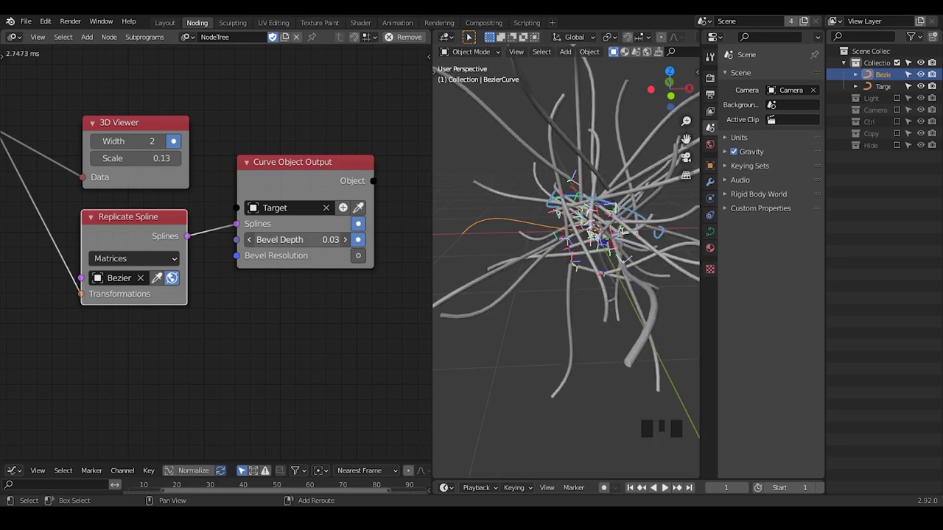
{"action": "mouse_move", "coordinate": [601, 218]}
{"action": "middle_mouse_down", "text": "ctrl"}
{"action": "mouse_move", "coordinate": [601, 250]}
{"action": "mouse_move", "coordinate": [597, 216]}
{"action": "middle_mouse_up", "text": "ctrl"}
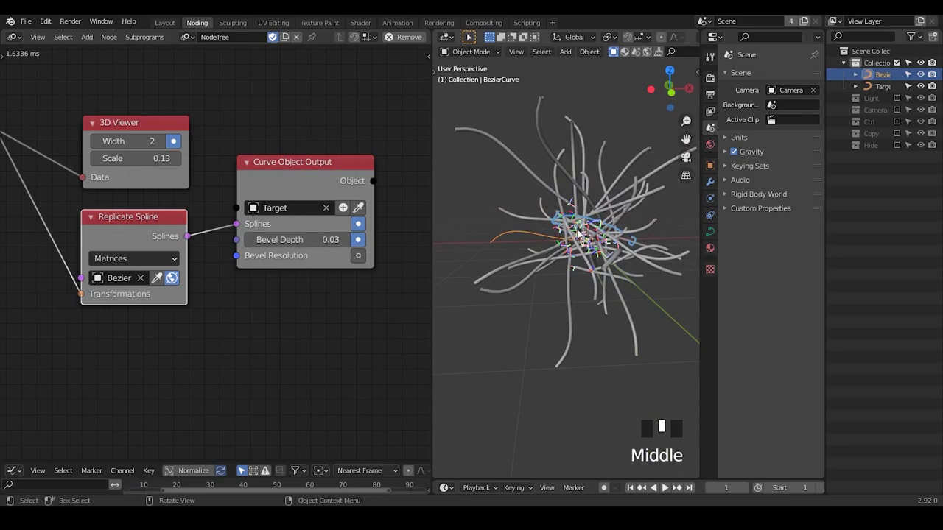
Step: Lower the Random Transform's Rotation to 0.46 so the replicated curves point in a similar direction
{"action": "scroll", "coordinate": [138, 261], "scroll_direction": "up", "scroll_amount": 1}
{"action": "middle_click_drag", "start_coordinate": [139, 261], "coordinate": [342, 223]}
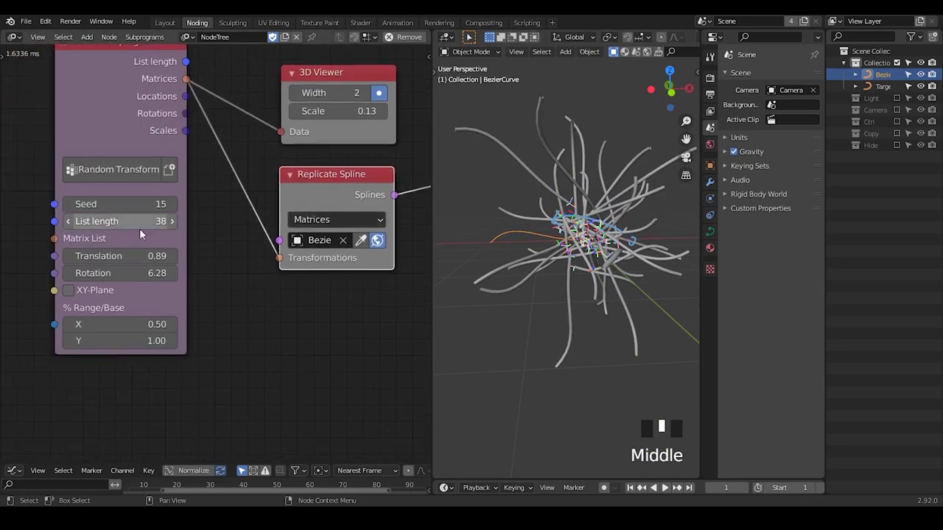
{"action": "left_click", "coordinate": [586, 145]}
{"action": "middle_click_drag", "start_coordinate": [587, 145], "coordinate": [616, 119]}
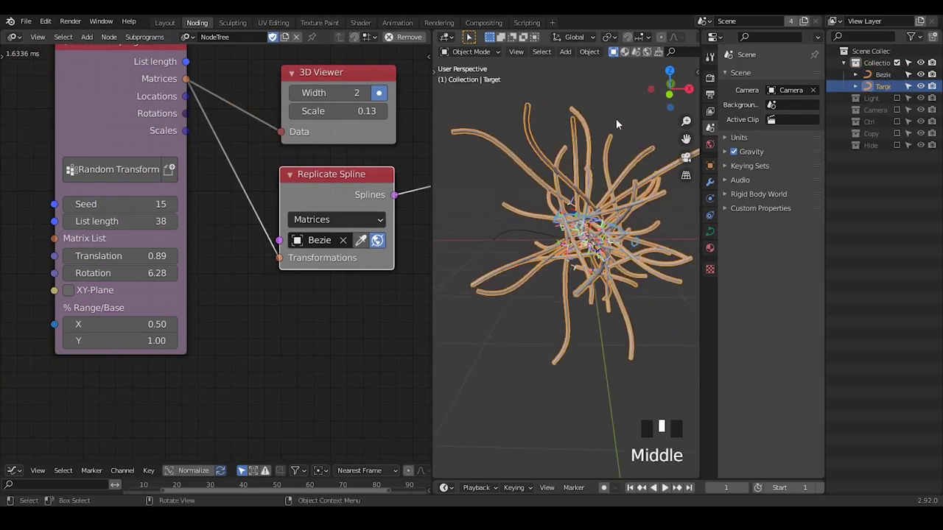
{"action": "left_click", "coordinate": [616, 118]}
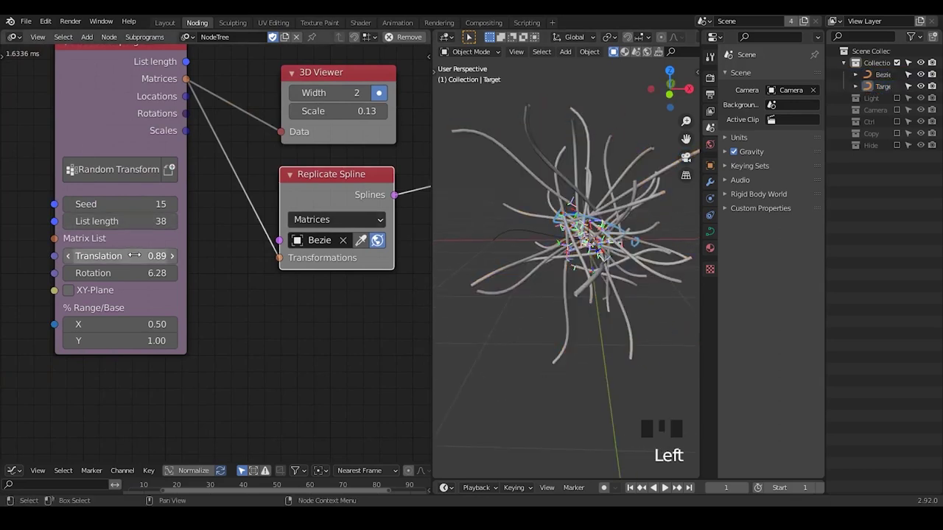
{"action": "left_click_drag", "start_coordinate": [133, 273], "coordinate": [310, 272]}
{"action": "middle_click_drag", "start_coordinate": [516, 235], "coordinate": [655, 221], "text": "shift"}
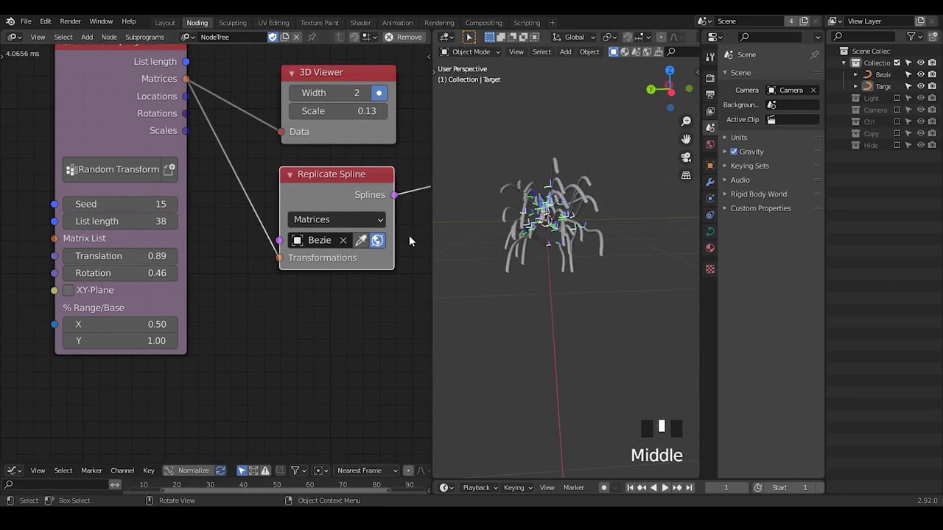
Step: Set the Random Transform's Rotation to 0.58
{"action": "left_click", "coordinate": [122, 273]}
{"action": "left_click", "coordinate": [227, 272]}
{"action": "mouse_move", "coordinate": [125, 271]}
{"action": "left_mouse_down"}
{"action": "mouse_move", "coordinate": [171, 271]}
{"action": "mouse_move", "coordinate": [143, 271]}
{"action": "left_mouse_up"}
{"action": "mouse_move", "coordinate": [476, 237]}
{"action": "middle_mouse_down"}
{"action": "mouse_move", "coordinate": [467, 233]}
{"action": "mouse_move", "coordinate": [461, 244]}
{"action": "mouse_move", "coordinate": [469, 246]}
{"action": "middle_mouse_up"}
{"action": "middle_click_drag", "start_coordinate": [561, 252], "coordinate": [539, 263], "text": "shift"}
{"action": "mouse_move", "coordinate": [549, 258]}
{"action": "middle_mouse_down"}
{"action": "mouse_move", "coordinate": [574, 250]}
{"action": "mouse_move", "coordinate": [549, 245]}
{"action": "middle_mouse_up"}
{"action": "middle_click_drag", "start_coordinate": [212, 179], "coordinate": [249, 209]}
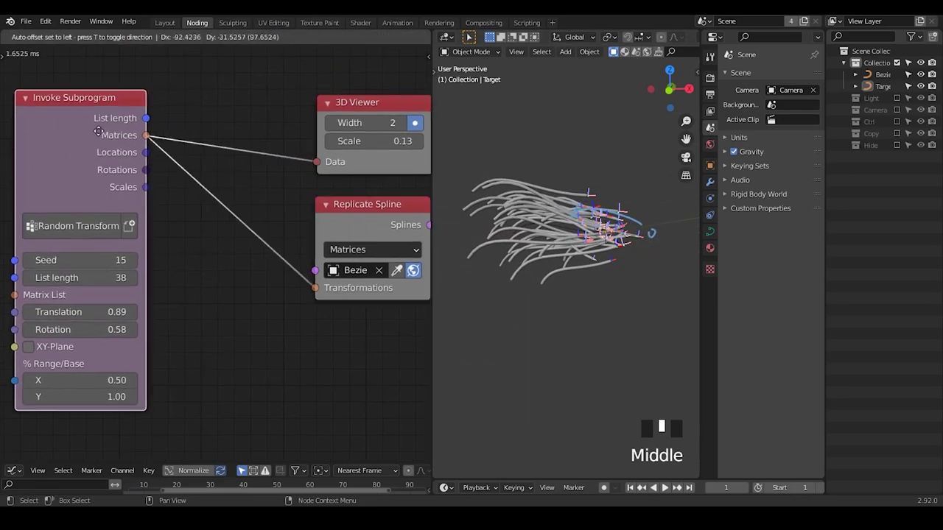
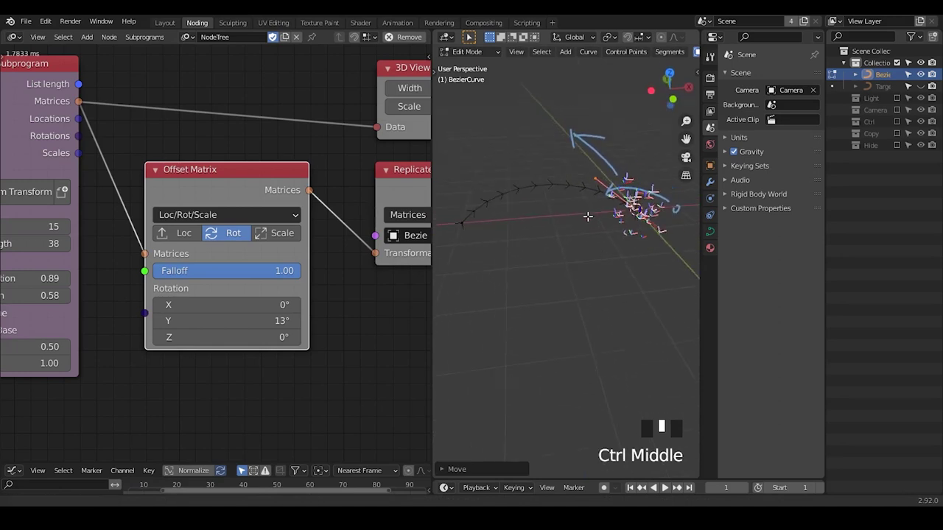
Step: Rotate all points of the Bezier curve 180° about Z and leave Edit Mode
{"action": "left_click_drag", "start_coordinate": [541, 201], "coordinate": [569, 218]}
{"action": "right_click_drag", "start_coordinate": [570, 209], "coordinate": [456, 270]}
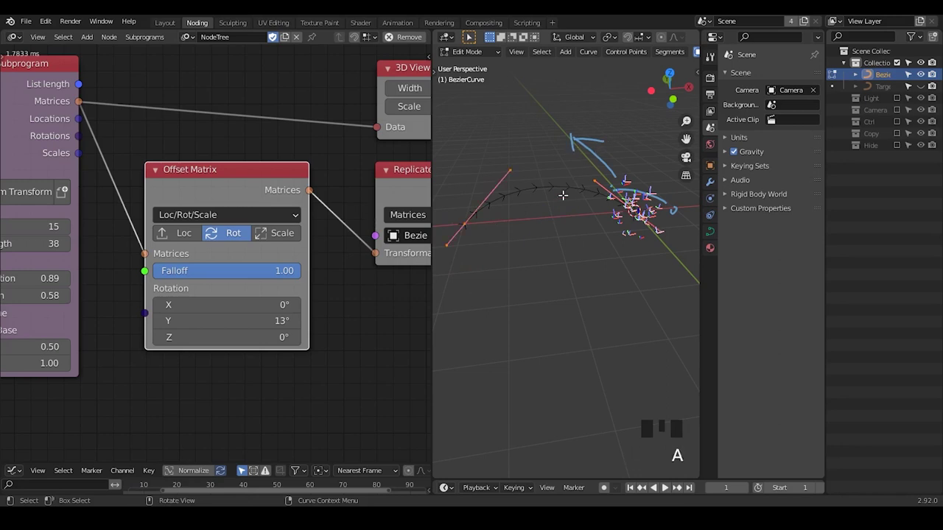
{"action": "type", "text": "rz"}
{"action": "type", "text": "180"}
{"action": "key", "text": "Return"}
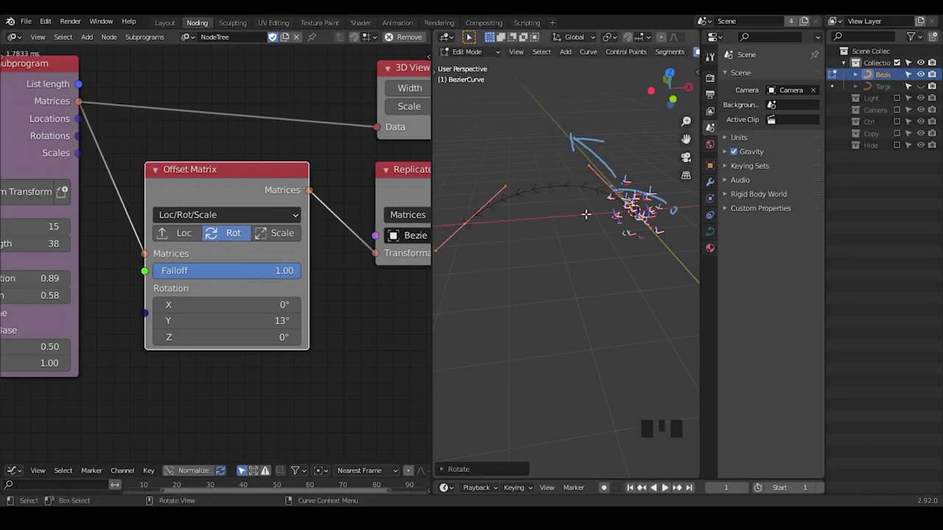
{"action": "middle_click_drag", "start_coordinate": [583, 214], "coordinate": [587, 186]}
{"action": "key", "text": "Tab"}
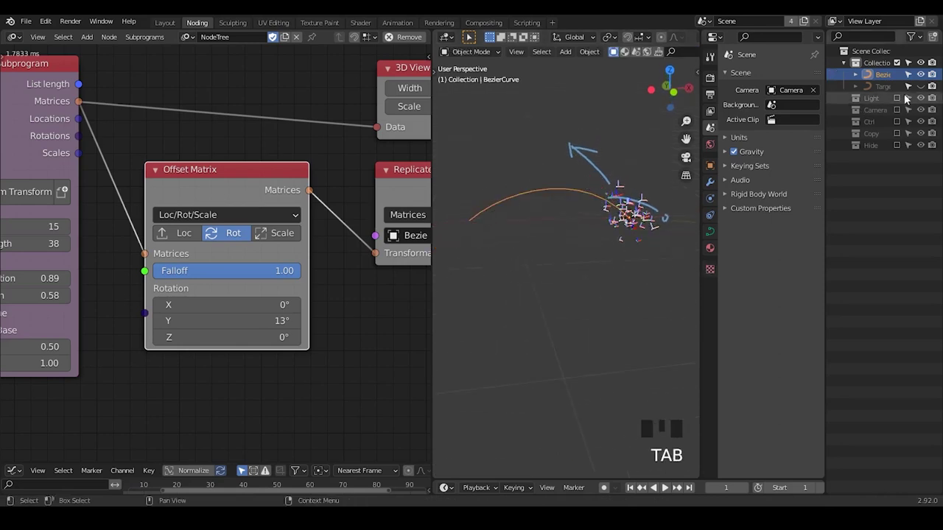
Step: Show the Target curve in the viewport and reassign the rotated Bezier curve as the Replicate Spline's source
{"action": "left_click", "coordinate": [926, 86]}
{"action": "middle_click_drag", "start_coordinate": [575, 221], "coordinate": [578, 219]}
{"action": "middle_click_drag", "start_coordinate": [304, 229], "coordinate": [155, 209]}
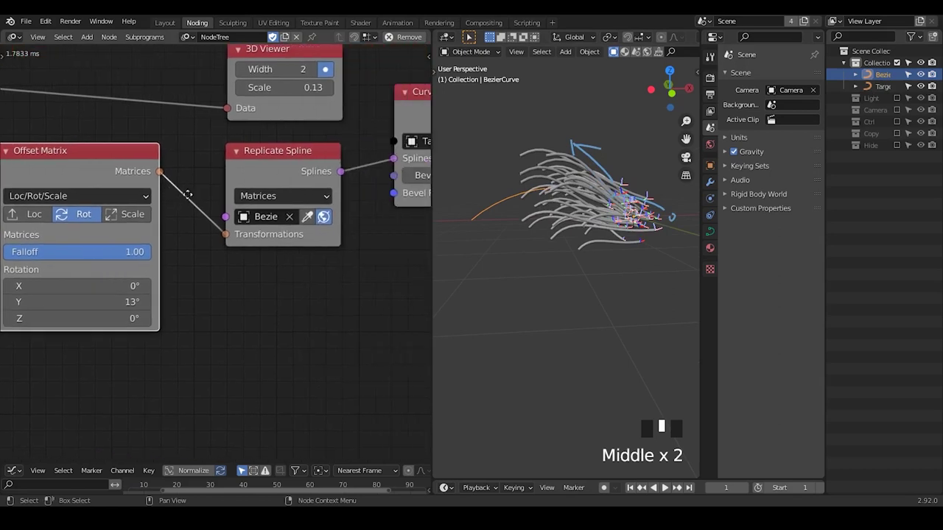
{"action": "left_click", "coordinate": [306, 220]}
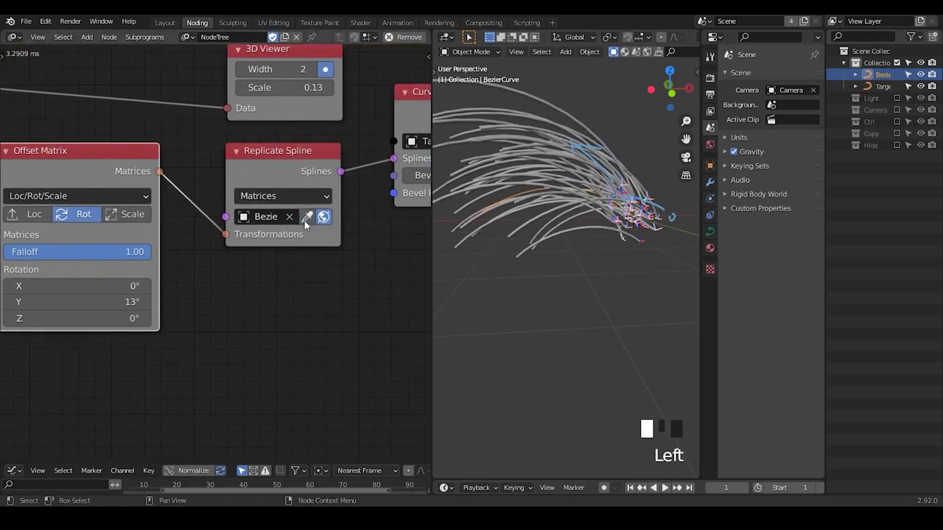
{"action": "mouse_move", "coordinate": [580, 192]}
{"action": "middle_mouse_down", "text": "ctrl"}
{"action": "mouse_move", "coordinate": [580, 207]}
{"action": "mouse_move", "coordinate": [560, 212]}
{"action": "mouse_move", "coordinate": [584, 203]}
{"action": "middle_mouse_up", "text": "ctrl"}
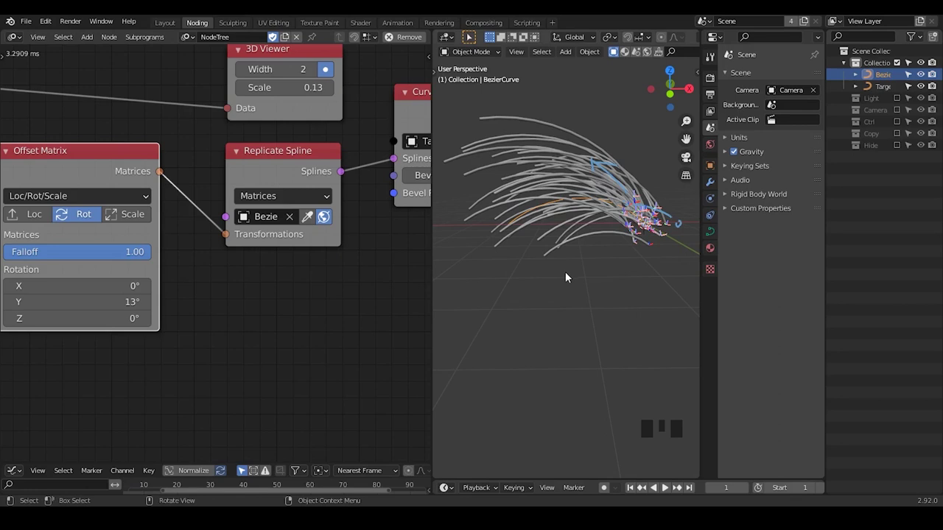
Step: Place the 3D Viewer below the Curve Object Output and feed it the Replicate Spline's Splines instead of the matrices
{"action": "middle_click_drag", "start_coordinate": [281, 144], "coordinate": [129, 190]}
{"action": "left_click_drag", "start_coordinate": [105, 103], "coordinate": [319, 285]}
{"action": "left_click_drag", "start_coordinate": [188, 216], "coordinate": [297, 342]}
{"action": "middle_click_drag", "start_coordinate": [567, 236], "coordinate": [558, 230], "text": "shift"}
{"action": "left_click_drag", "start_coordinate": [305, 144], "coordinate": [358, 101]}
{"action": "left_click_drag", "start_coordinate": [131, 202], "coordinate": [93, 196]}
{"action": "left_click_drag", "start_coordinate": [335, 283], "coordinate": [395, 261]}
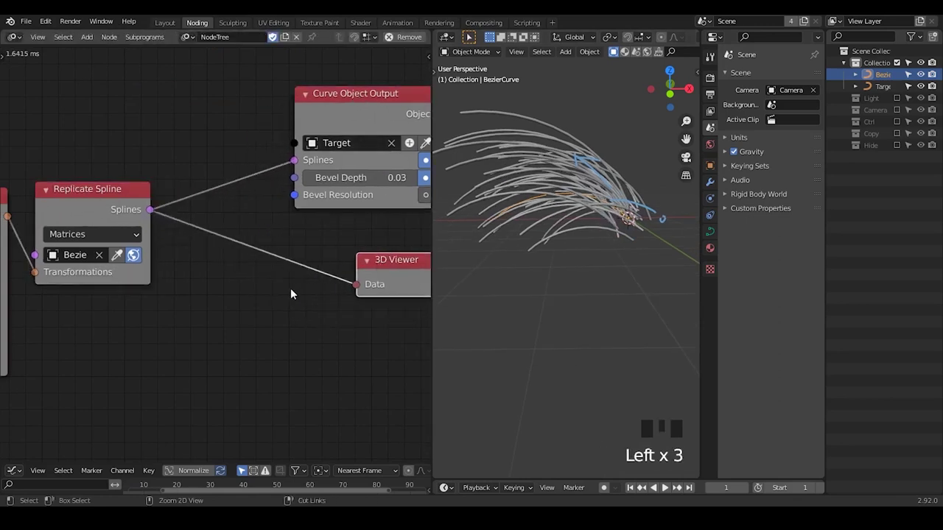
Step: Add a Follow Spline list subprogram node below the Replicate Spline node
{"action": "key", "text": "ctrl+a"}
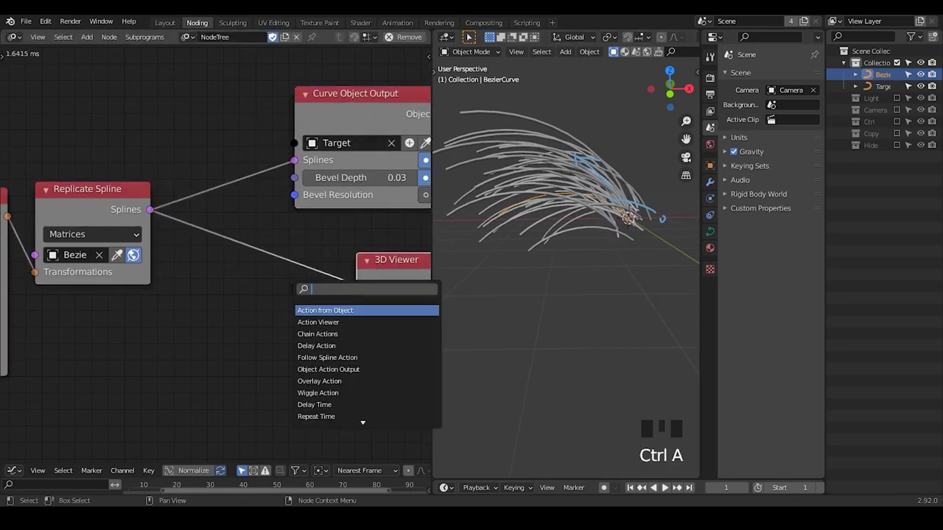
{"action": "type", "text": "follow spl"}
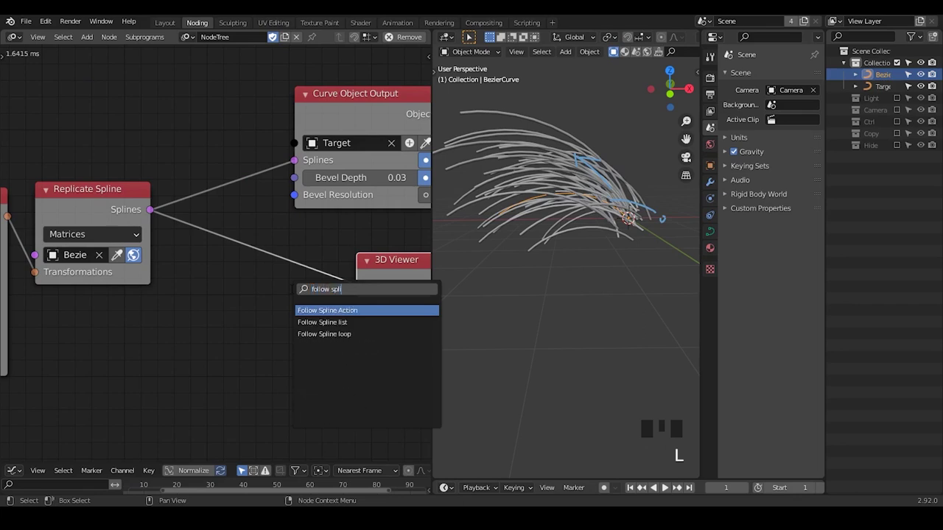
{"action": "key", "text": "Down"}
{"action": "key", "text": "Return"}
{"action": "left_click", "coordinate": [154, 287]}
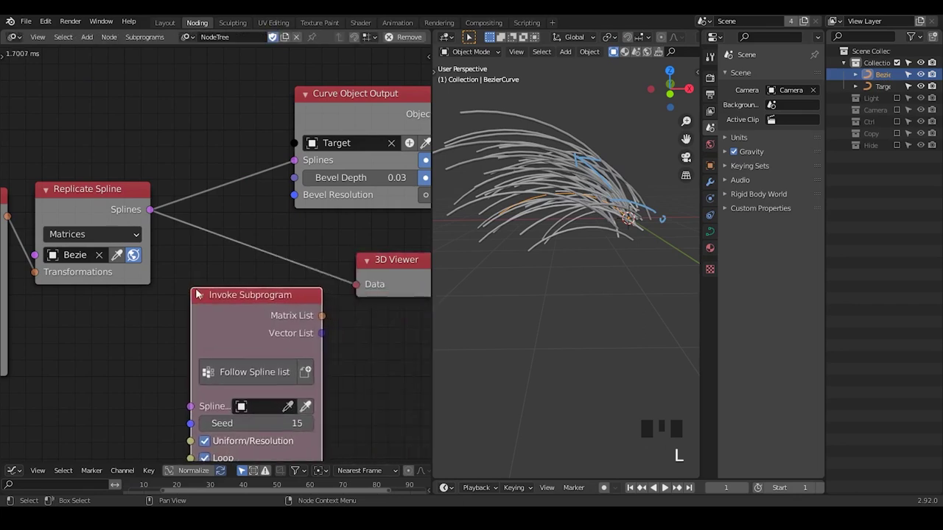
Step: Link the replicated Splines to the Follow Spline list's Spline List and its Matrix List to the 3D Viewer
{"action": "middle_click_drag", "start_coordinate": [208, 265], "coordinate": [265, 162]}
{"action": "left_click_drag", "start_coordinate": [207, 106], "coordinate": [247, 302]}
{"action": "middle_click_drag", "start_coordinate": [390, 201], "coordinate": [277, 197]}
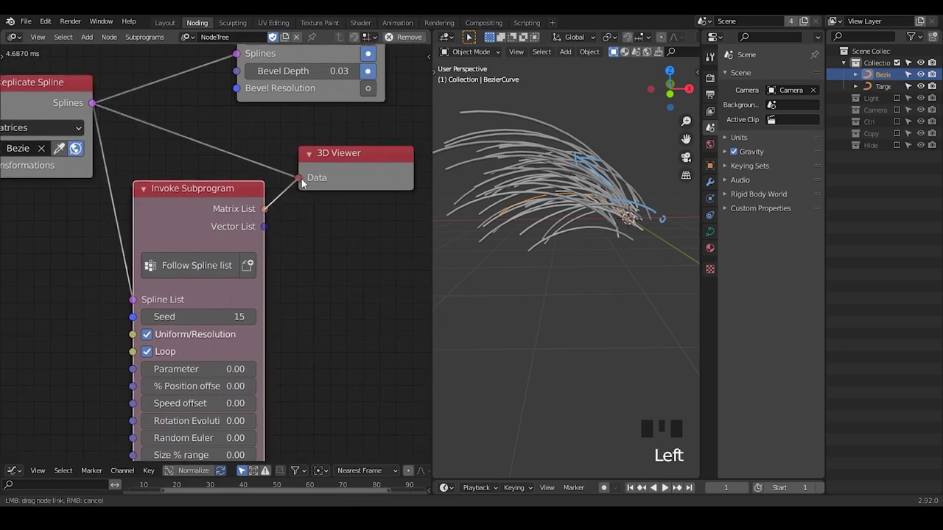
{"action": "left_click_drag", "start_coordinate": [300, 182], "coordinate": [299, 180]}
Step: Erase the blue annotation strokes near the start of the curves
{"action": "mouse_move", "coordinate": [601, 220]}
{"action": "middle_mouse_down", "text": "shift"}
{"action": "mouse_move", "coordinate": [581, 220]}
{"action": "mouse_move", "coordinate": [568, 248]}
{"action": "middle_mouse_up", "text": "shift"}
{"action": "right_click_drag", "start_coordinate": [538, 177], "coordinate": [584, 214]}
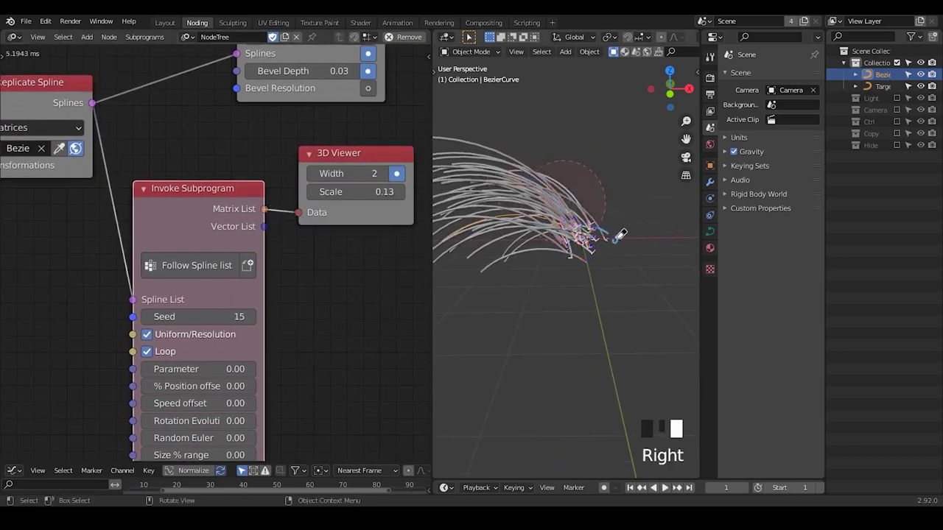
{"action": "middle_click_drag", "start_coordinate": [622, 274], "coordinate": [601, 241]}
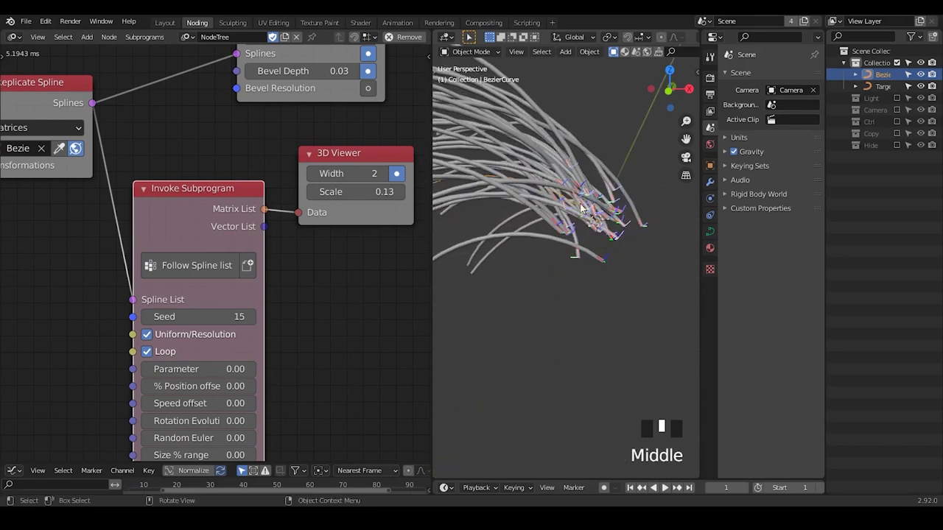
Step: Set the 3D Viewer's Width to 5 and Scale to 0.31
{"action": "middle_click_drag", "start_coordinate": [286, 324], "coordinate": [313, 280]}
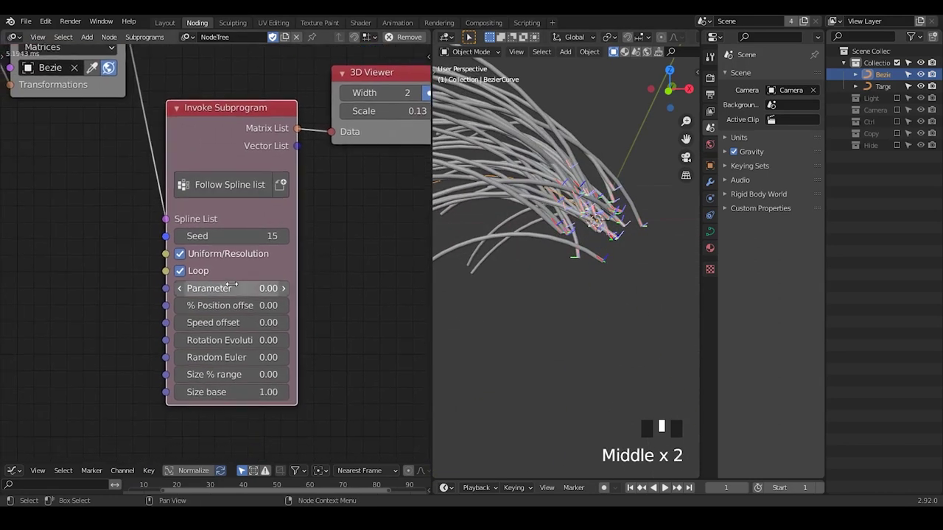
{"action": "middle_click_drag", "start_coordinate": [571, 224], "coordinate": [589, 243], "text": "ctrl"}
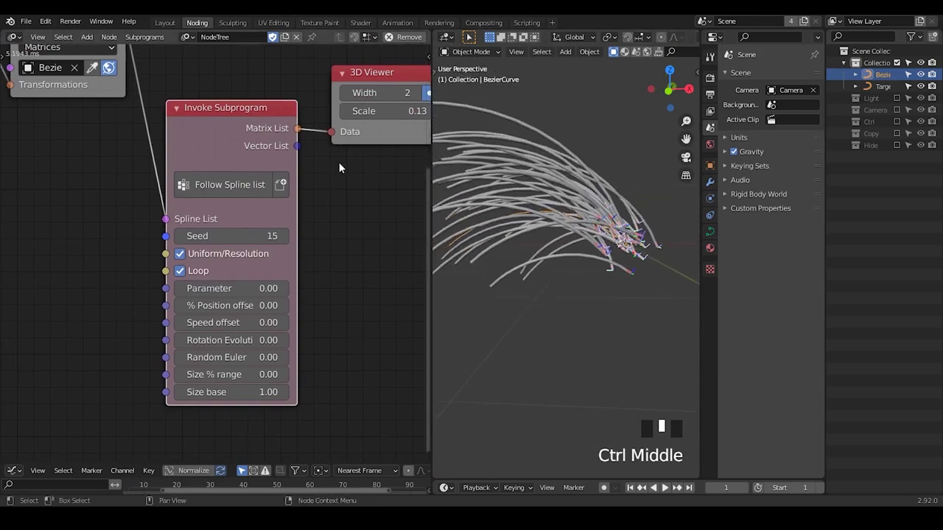
{"action": "middle_click_drag", "start_coordinate": [362, 136], "coordinate": [325, 137]}
{"action": "left_click_drag", "start_coordinate": [339, 94], "coordinate": [361, 112]}
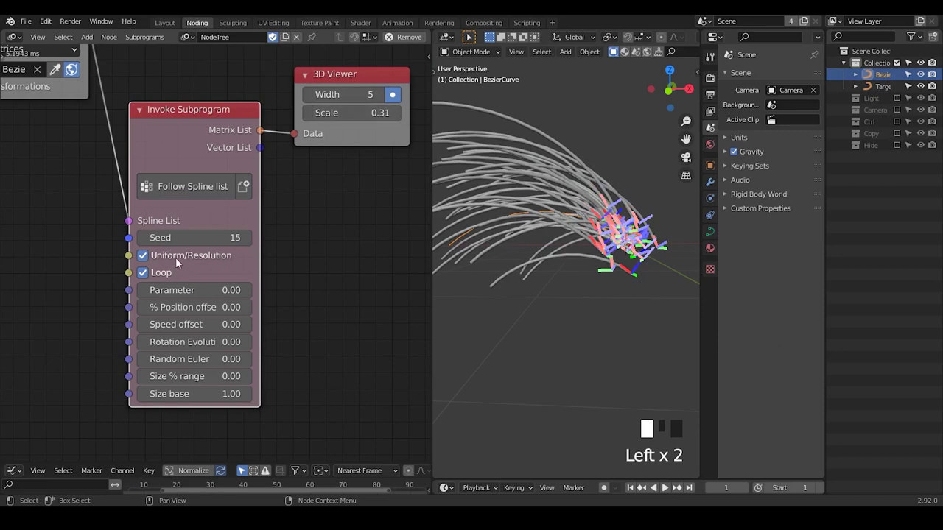
Step: Turn off Loop on the Follow Spline list node, scrub its Parameter along the curves, and leave it at 0.72
{"action": "left_click_drag", "start_coordinate": [177, 290], "coordinate": [220, 291]}
{"action": "middle_click_drag", "start_coordinate": [525, 229], "coordinate": [560, 237], "text": "ctrl"}
{"action": "left_click", "coordinate": [142, 272]}
{"action": "mouse_move", "coordinate": [221, 291]}
{"action": "left_mouse_down"}
{"action": "mouse_move", "coordinate": [247, 290]}
{"action": "mouse_move", "coordinate": [205, 291]}
{"action": "left_mouse_up"}
{"action": "middle_click_drag", "start_coordinate": [511, 255], "coordinate": [591, 243], "text": "ctrl"}
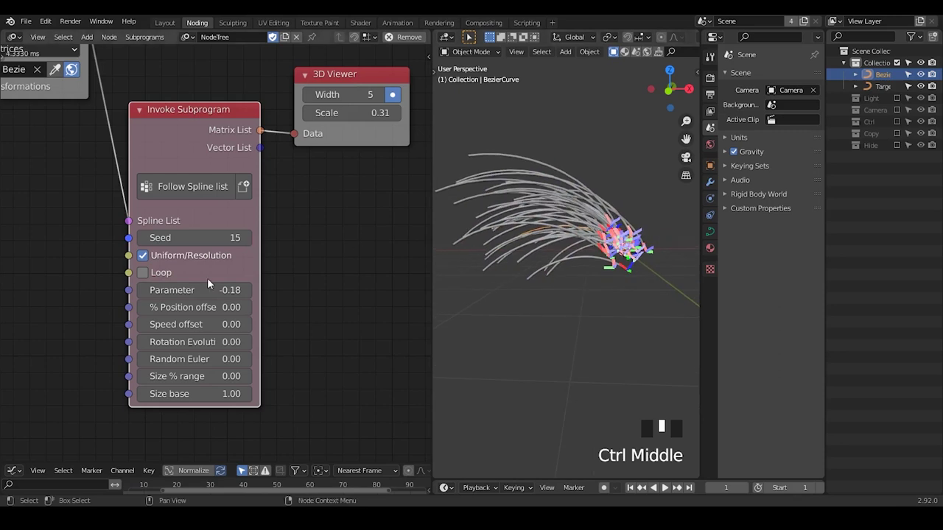
{"action": "left_click_drag", "start_coordinate": [203, 286], "coordinate": [225, 290]}
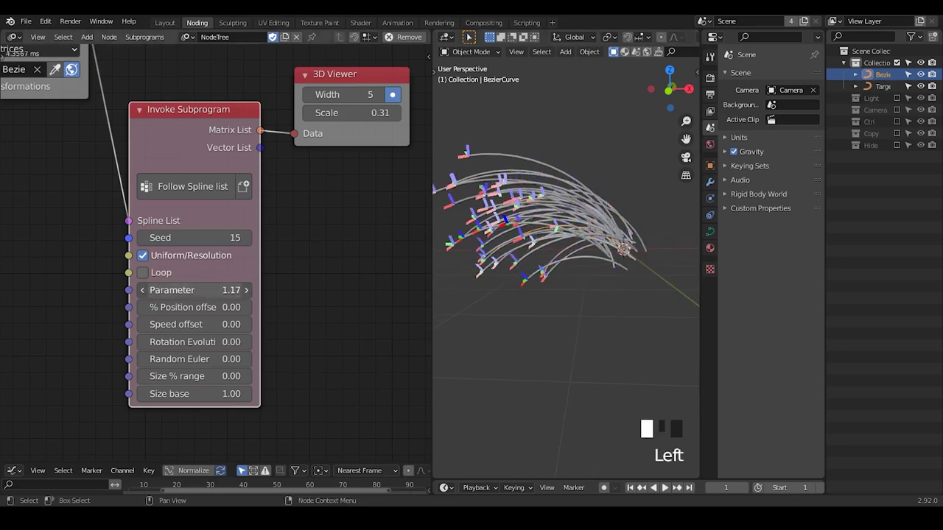
{"action": "mouse_move", "coordinate": [225, 290]}
{"action": "left_mouse_down"}
{"action": "mouse_move", "coordinate": [211, 291]}
{"action": "mouse_move", "coordinate": [216, 307]}
{"action": "mouse_move", "coordinate": [228, 307]}
{"action": "mouse_move", "coordinate": [193, 308]}
{"action": "mouse_move", "coordinate": [255, 293]}
{"action": "mouse_move", "coordinate": [165, 293]}
{"action": "mouse_move", "coordinate": [233, 291]}
{"action": "mouse_move", "coordinate": [207, 290]}
{"action": "left_mouse_up"}
Step: Try a Speed offset of 0.14 with % Position offset at 0 and Parameter at 0.93 on the Follow Spline list
{"action": "left_click_drag", "start_coordinate": [192, 324], "coordinate": [197, 324], "text": "shift"}
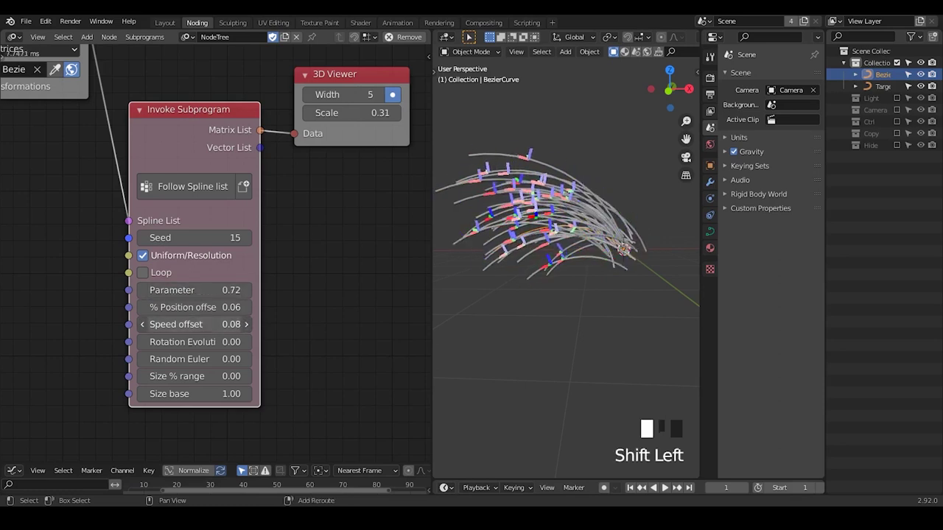
{"action": "mouse_move", "coordinate": [213, 290]}
{"action": "left_mouse_down"}
{"action": "mouse_move", "coordinate": [235, 290]}
{"action": "mouse_move", "coordinate": [198, 290]}
{"action": "mouse_move", "coordinate": [257, 290]}
{"action": "mouse_move", "coordinate": [221, 290]}
{"action": "left_mouse_up"}
{"action": "left_click", "coordinate": [204, 308]}
{"action": "type", "text": "0"}
{"action": "key", "text": "Return"}
{"action": "key", "text": "d"}
{"action": "key", "text": "d"}
{"action": "key", "text": "d"}
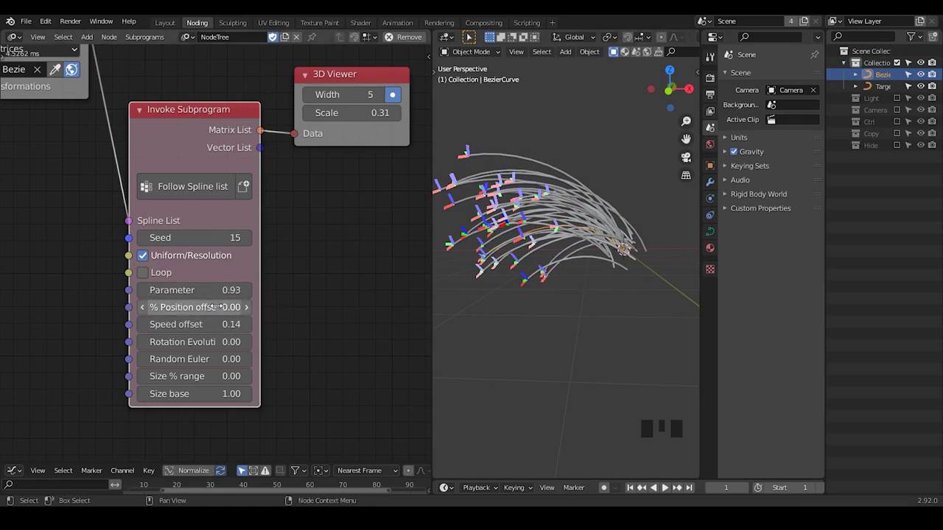
Step: Set the Follow Spline list's % Position offset and Speed offset to 0.04 and its Parameter to 0.84
{"action": "left_click", "coordinate": [191, 308], "text": "shift"}
{"action": "left_click_drag", "start_coordinate": [212, 324], "coordinate": [185, 324], "text": "shift"}
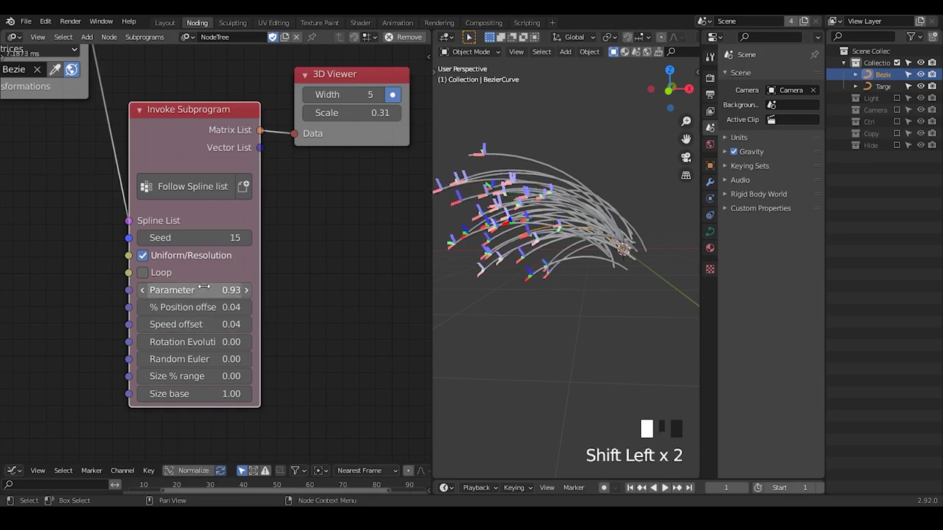
{"action": "left_click_drag", "start_coordinate": [191, 290], "coordinate": [217, 290]}
{"action": "left_click_drag", "start_coordinate": [290, 291], "coordinate": [209, 290]}
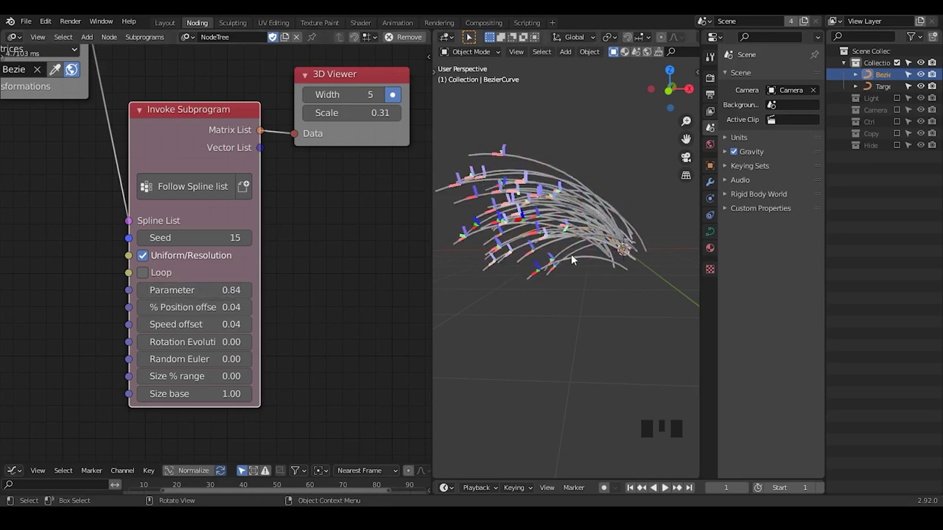
Step: Add an Object Instancer node in the free area beside the Follow Spline list node
{"action": "middle_click_drag", "start_coordinate": [329, 253], "coordinate": [208, 208]}
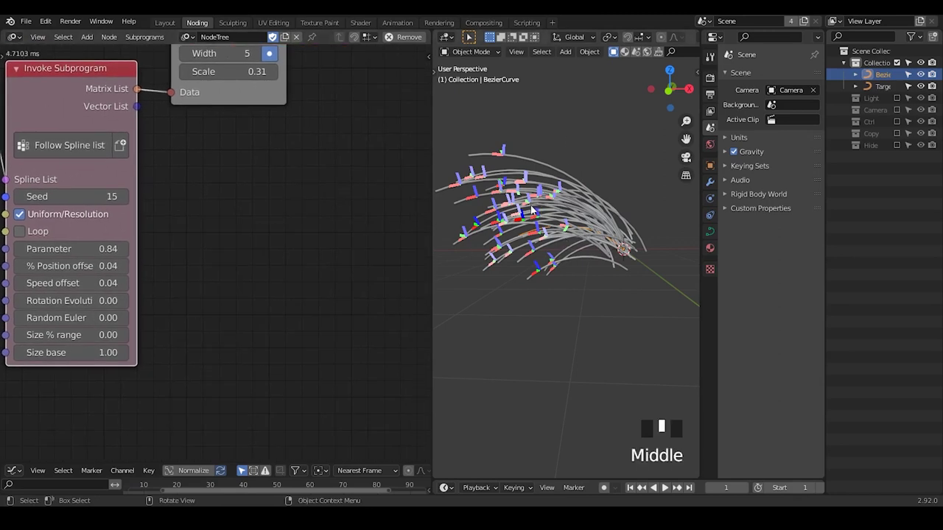
{"action": "key", "text": "ctrl+a"}
{"action": "type", "text": "object instan"}
{"action": "key", "text": "Return"}
{"action": "left_click", "coordinate": [269, 154]}
Step: Try out an Instancing Object subprogram node below the Object Instancer and delete it
{"action": "key", "text": "ctrl+a"}
{"action": "type", "text": "instancing ob"}
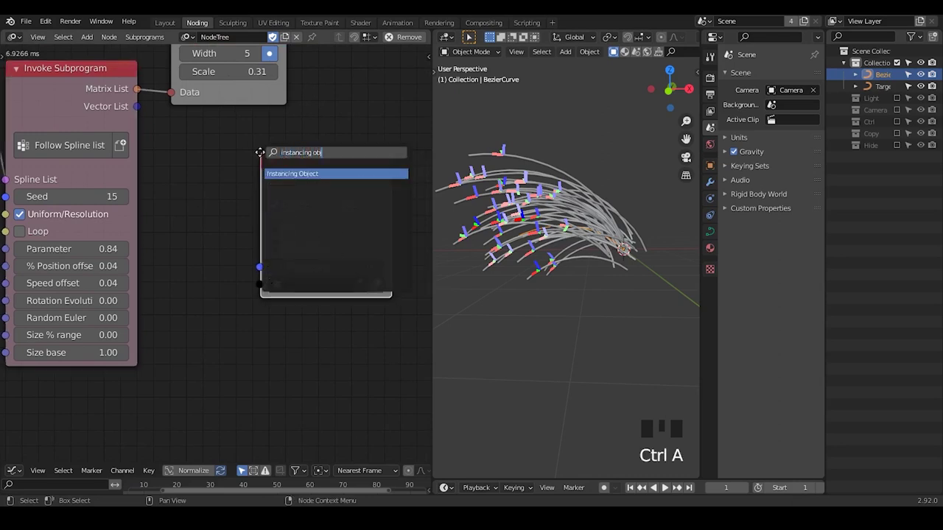
{"action": "key", "text": "Return"}
{"action": "left_click", "coordinate": [209, 300]}
{"action": "middle_click_drag", "start_coordinate": [256, 334], "coordinate": [259, 301]}
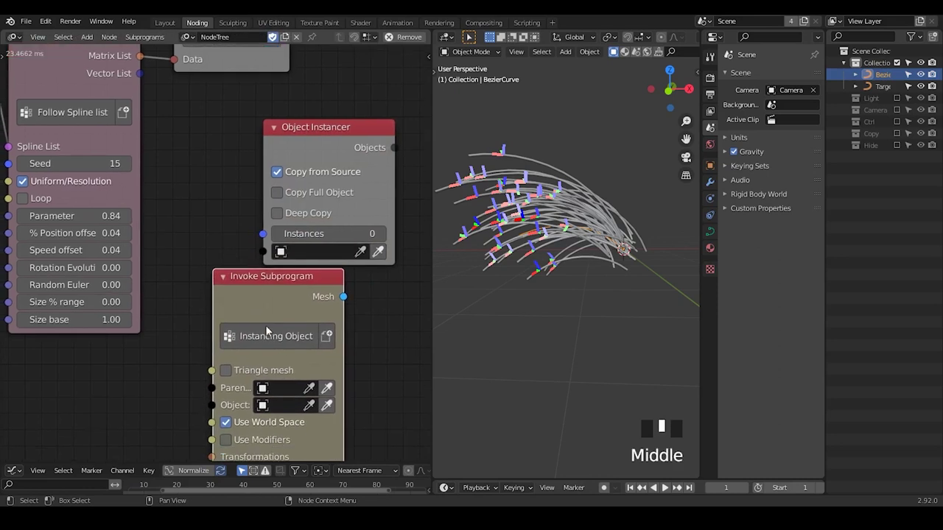
{"action": "left_click_drag", "start_coordinate": [299, 144], "coordinate": [285, 118]}
{"action": "middle_click_drag", "start_coordinate": [243, 290], "coordinate": [244, 326]}
{"action": "left_click", "coordinate": [251, 336]}
{"action": "key", "text": "x"}
Step: Link the Follow Spline list's Matrix List through a Get Length node to the Object Instancer's Instances and tidy the nodes
{"action": "middle_click_drag", "start_coordinate": [223, 164], "coordinate": [211, 230]}
{"action": "left_click_drag", "start_coordinate": [318, 192], "coordinate": [376, 136]}
{"action": "middle_click_drag", "start_coordinate": [244, 147], "coordinate": [264, 235]}
{"action": "left_click_drag", "start_coordinate": [327, 243], "coordinate": [298, 238]}
{"action": "middle_click_drag", "start_coordinate": [91, 235], "coordinate": [223, 251]}
{"action": "left_click_drag", "start_coordinate": [78, 126], "coordinate": [219, 144]}
{"action": "middle_click_drag", "start_coordinate": [336, 235], "coordinate": [208, 127]}
{"action": "left_click_drag", "start_coordinate": [210, 131], "coordinate": [353, 184]}
{"action": "middle_click_drag", "start_coordinate": [338, 226], "coordinate": [240, 238]}
{"action": "left_click_drag", "start_coordinate": [190, 164], "coordinate": [200, 224]}
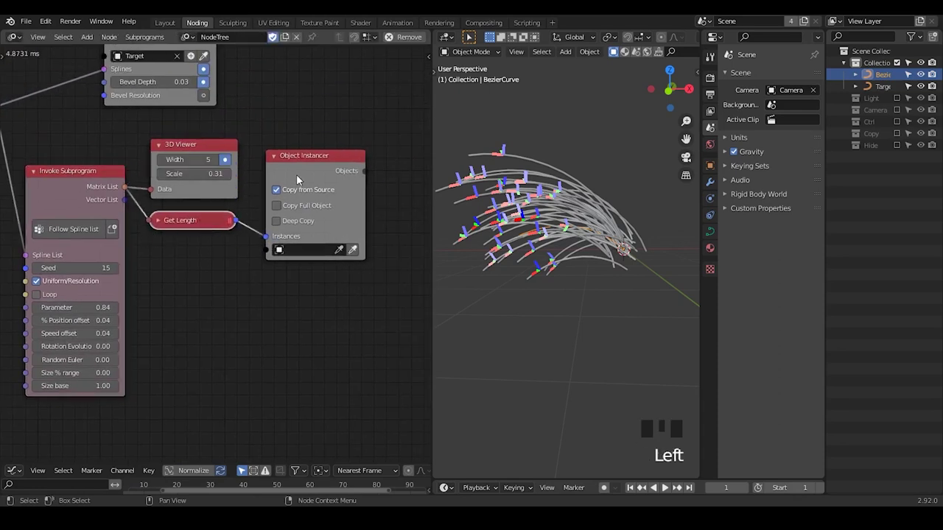
{"action": "left_click_drag", "start_coordinate": [296, 177], "coordinate": [299, 159]}
{"action": "middle_click_drag", "start_coordinate": [305, 257], "coordinate": [276, 252]}
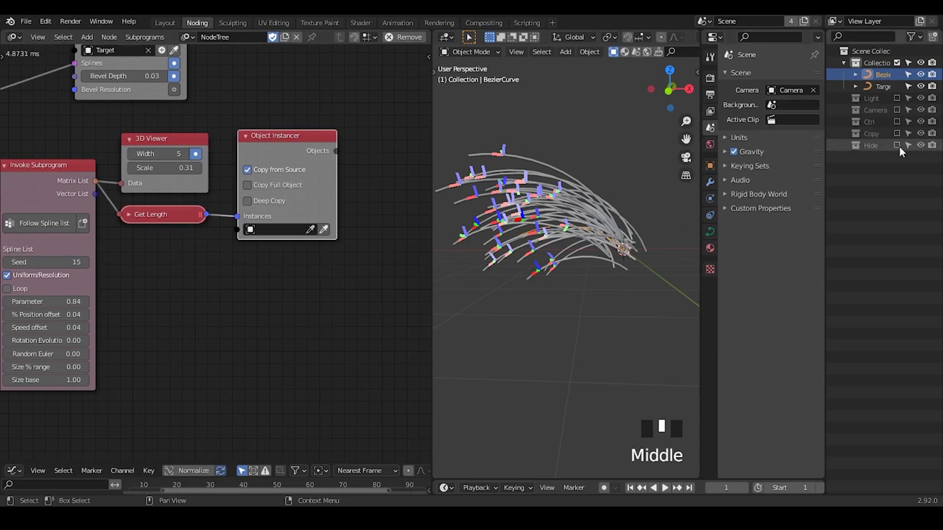
Step: Add a cube and a UV sphere to the scene
{"action": "key", "text": "shift+a"}
{"action": "mouse_move", "coordinate": [574, 151]}
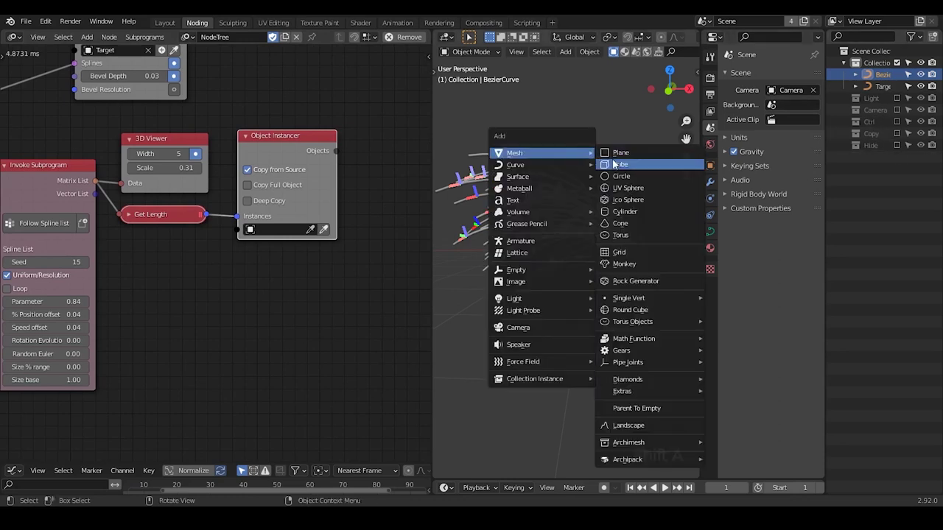
{"action": "left_click", "coordinate": [620, 164]}
{"action": "key", "text": "shift+a"}
{"action": "mouse_move", "coordinate": [627, 156]}
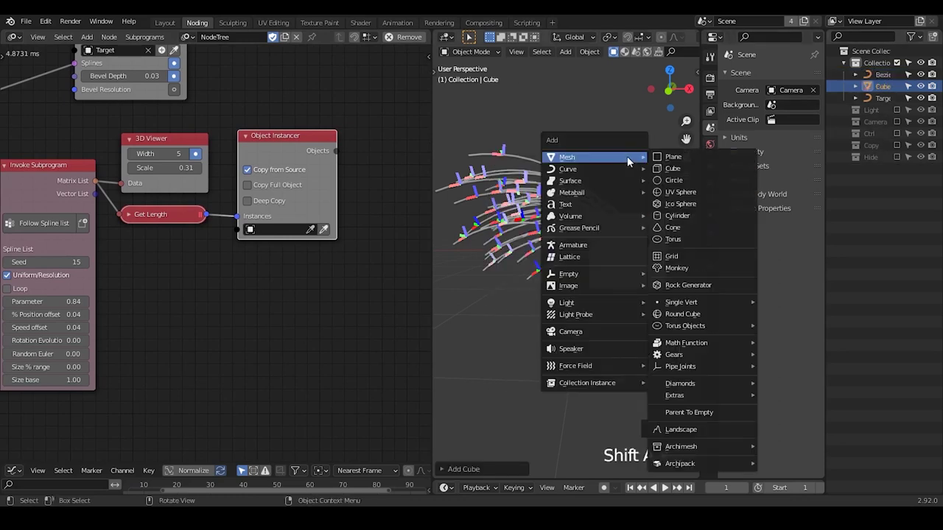
{"action": "left_click", "coordinate": [676, 191]}
Step: Try adding an Ico Sphere and delete it
{"action": "key", "text": "shift+a"}
{"action": "mouse_move", "coordinate": [648, 179]}
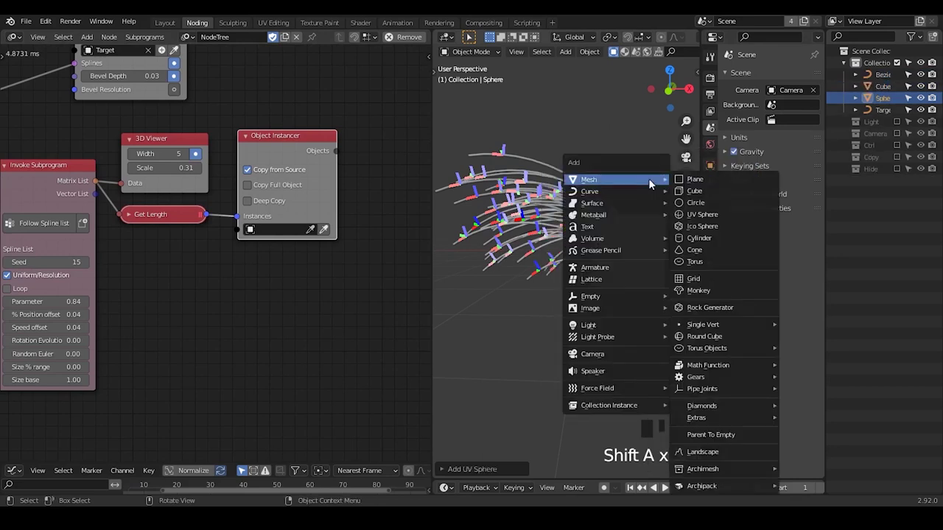
{"action": "left_click", "coordinate": [700, 226]}
{"action": "key", "text": "shift+a"}
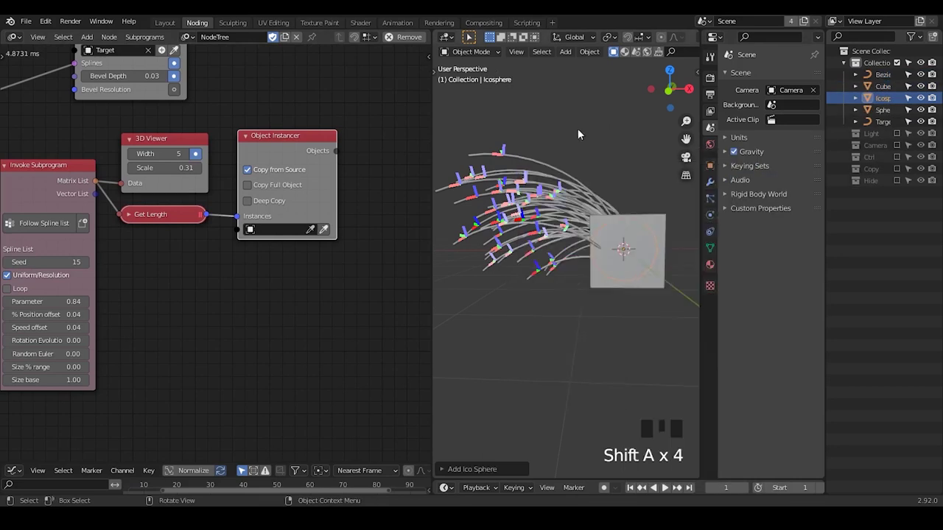
{"action": "key", "text": "x"}
{"action": "left_click", "coordinate": [571, 146]}
Step: Add a cylinder and a torus to the scene
{"action": "key", "text": "shift+a"}
{"action": "mouse_move", "coordinate": [576, 122]}
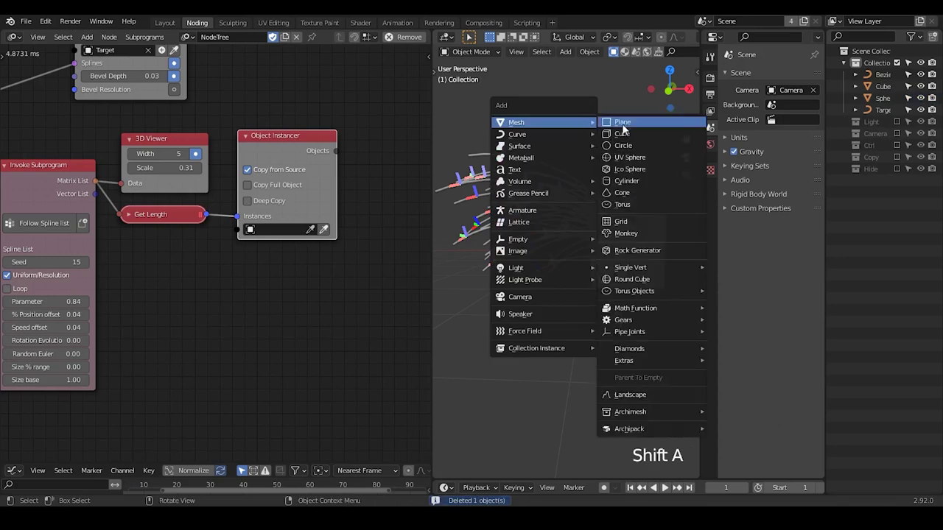
{"action": "left_click", "coordinate": [637, 180]}
{"action": "key", "text": "shift+a"}
{"action": "mouse_move", "coordinate": [621, 150]}
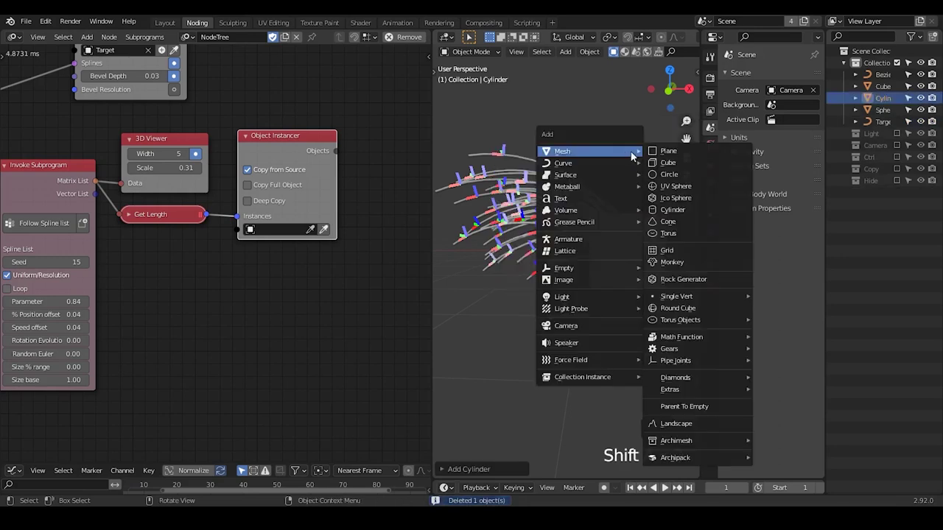
{"action": "left_click", "coordinate": [669, 234]}
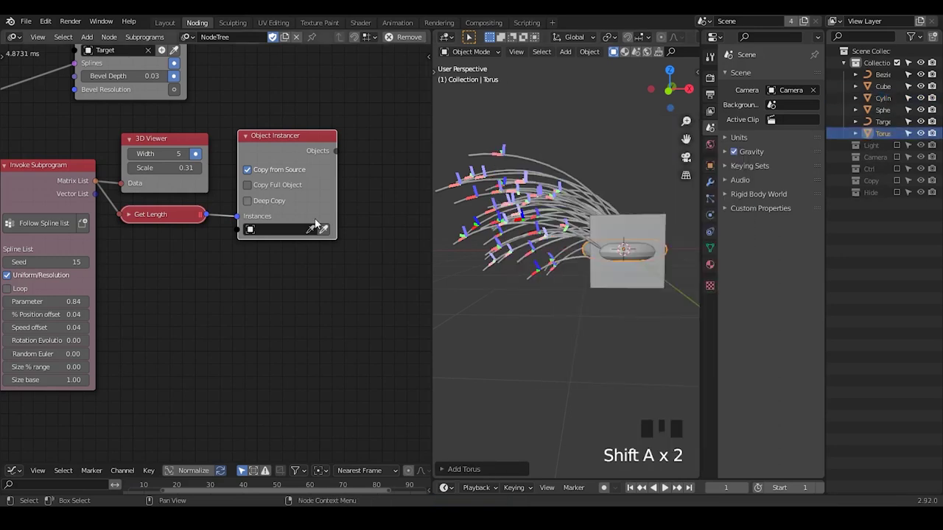
Step: Move the cube, cylinder, sphere and torus into a new collection named OBJ
{"action": "left_click", "coordinate": [882, 75]}
{"action": "left_click", "coordinate": [883, 76]}
{"action": "left_click", "coordinate": [883, 87]}
{"action": "left_click", "coordinate": [881, 134], "text": "shift"}
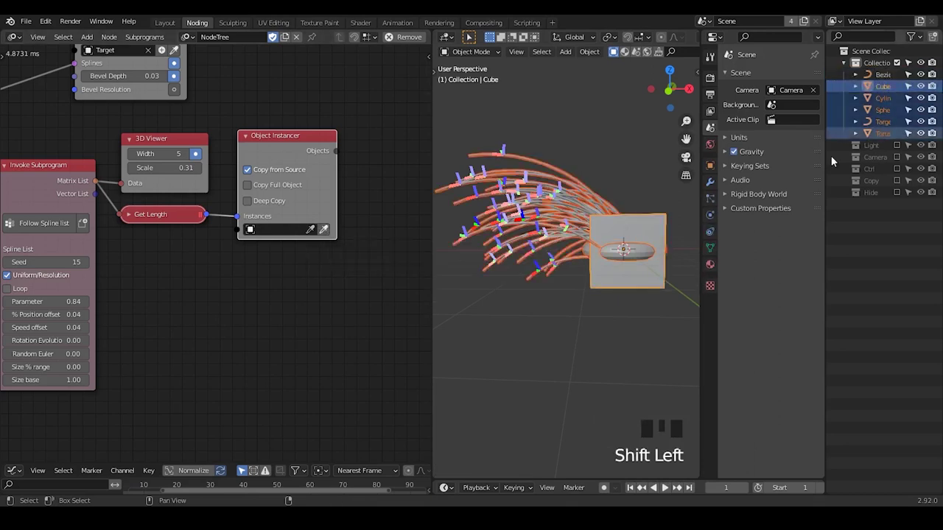
{"action": "left_click", "coordinate": [881, 121]}
{"action": "left_click", "coordinate": [881, 86]}
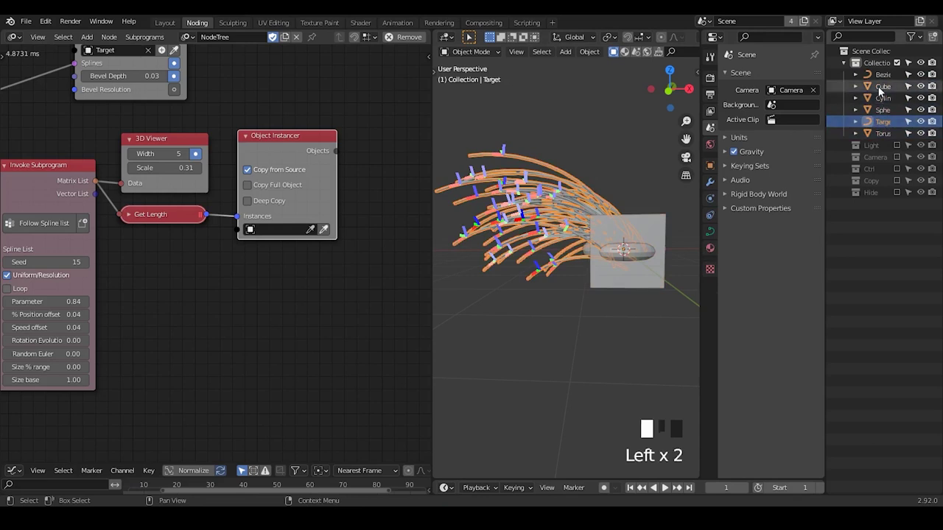
{"action": "left_click", "coordinate": [881, 108], "text": "ctrl"}
{"action": "left_click", "coordinate": [881, 98], "text": "ctrl"}
{"action": "left_click", "coordinate": [884, 133], "text": "ctrl"}
{"action": "key", "text": "m"}
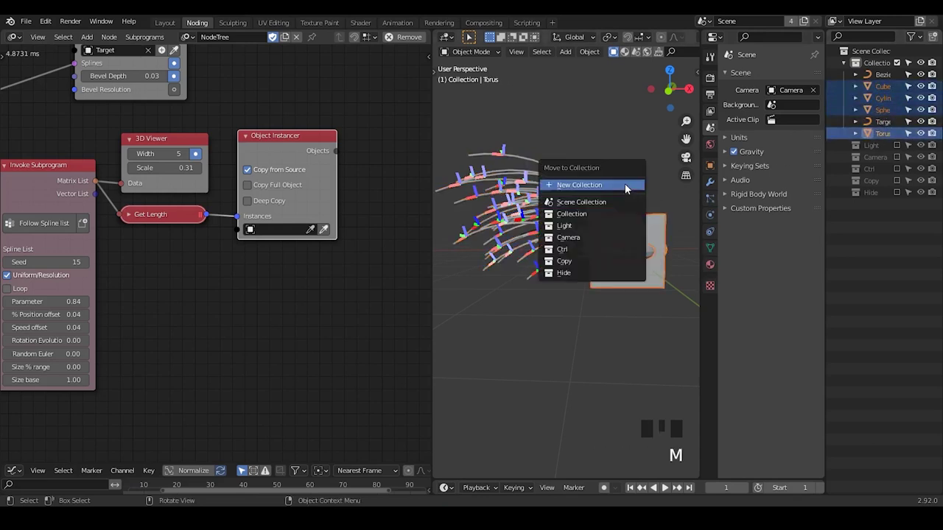
{"action": "left_click", "coordinate": [625, 187]}
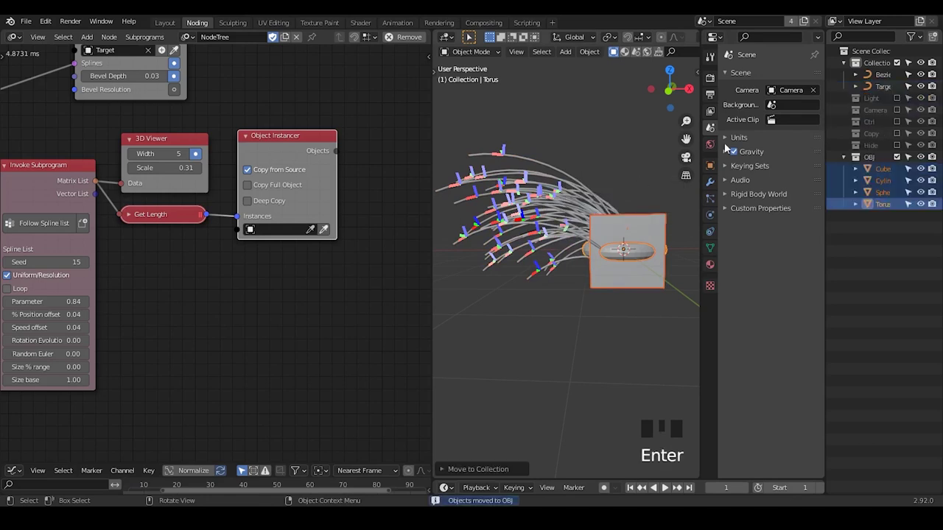
{"action": "left_click", "coordinate": [625, 156]}
Step: Assign the cube as the source object of the Object Instancer node
{"action": "left_click", "coordinate": [880, 169]}
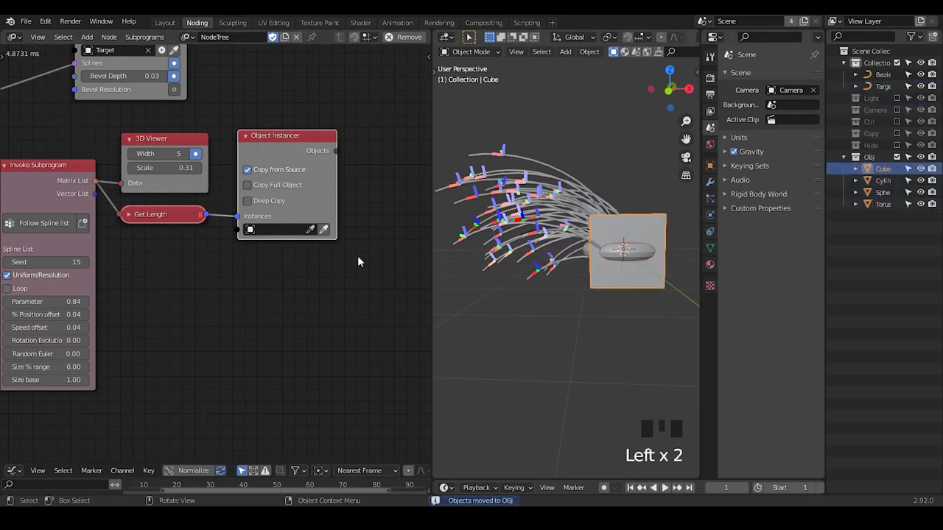
{"action": "left_click", "coordinate": [330, 231]}
{"action": "middle_click_drag", "start_coordinate": [354, 251], "coordinate": [309, 228]}
Step: Add an Object Matrix Output node and feed it the Object Instancer's Objects and the Follow Spline list's Matrix List
{"action": "key", "text": "ctrl+a"}
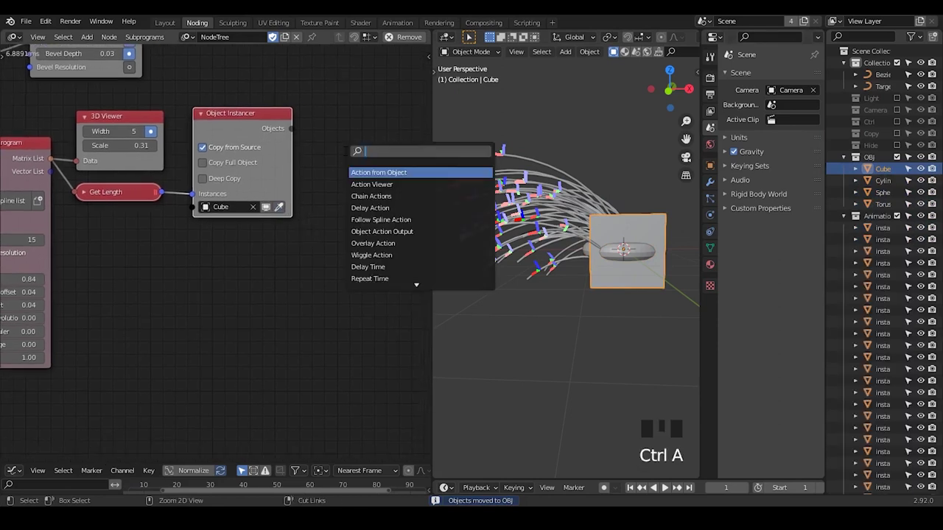
{"action": "type", "text": "object matrix out"}
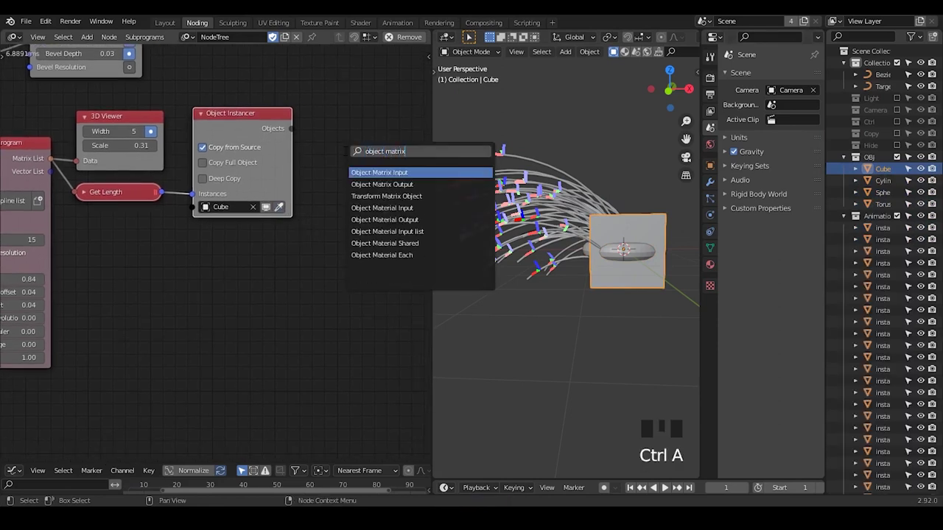
{"action": "key", "text": "Return"}
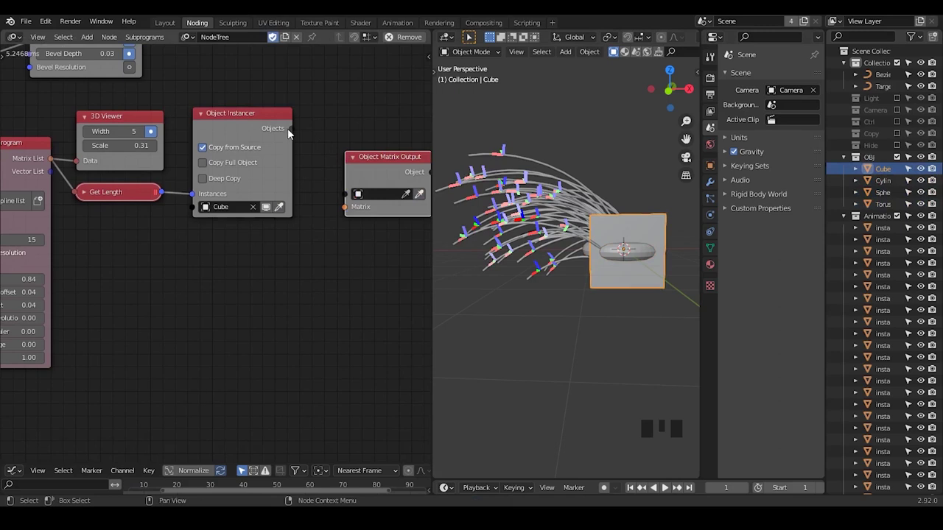
{"action": "left_click_drag", "start_coordinate": [287, 129], "coordinate": [339, 193]}
{"action": "left_click_drag", "start_coordinate": [50, 159], "coordinate": [348, 212]}
Step: Delete the 3D Viewer node and move the Get Length and Object Instancer nodes up to tidy the layout
{"action": "left_click", "coordinate": [112, 117]}
{"action": "key", "text": "x"}
{"action": "left_click_drag", "start_coordinate": [126, 190], "coordinate": [131, 123]}
{"action": "left_click_drag", "start_coordinate": [235, 126], "coordinate": [232, 105]}
{"action": "middle_click_drag", "start_coordinate": [530, 236], "coordinate": [569, 258]}
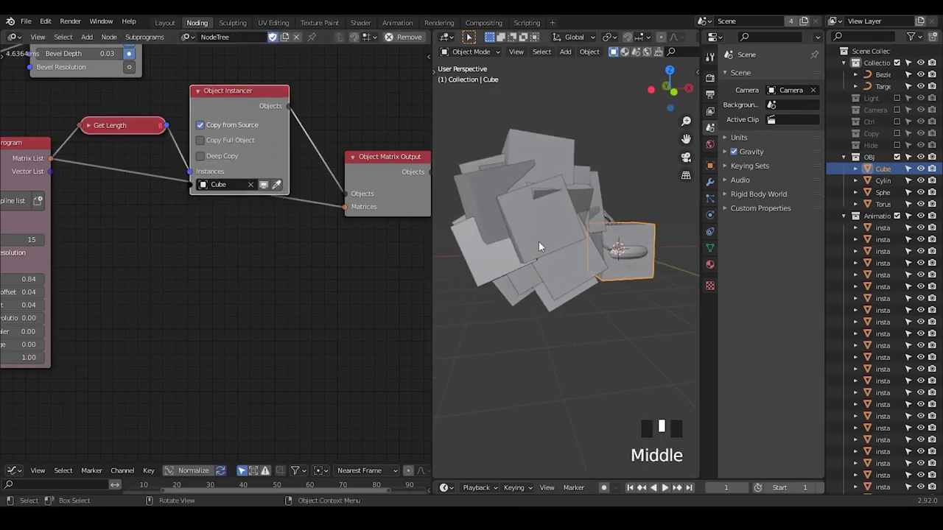
Step: Set the Follow Spline list's Size base to 0.10 and its Size % range to 0.41
{"action": "middle_click_drag", "start_coordinate": [117, 277], "coordinate": [289, 288]}
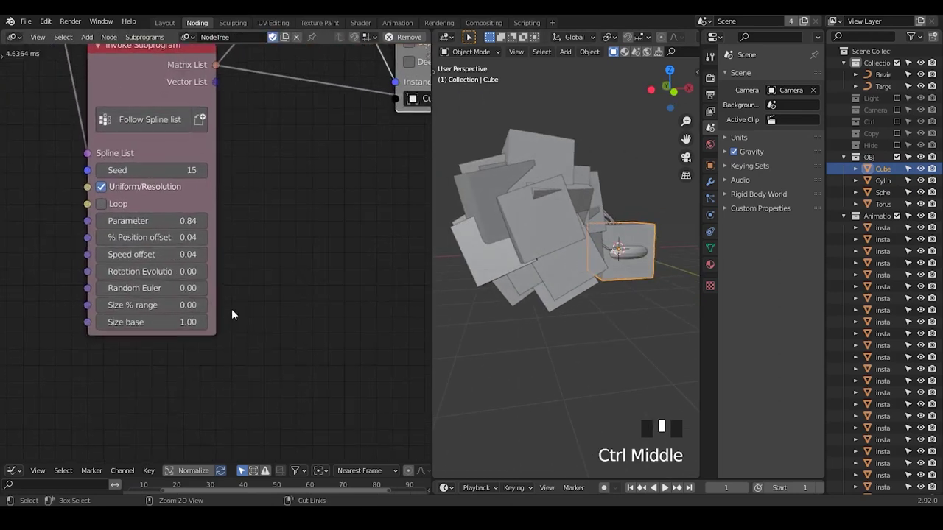
{"action": "left_click_drag", "start_coordinate": [159, 322], "coordinate": [39, 322], "text": "shift"}
{"action": "middle_click_drag", "start_coordinate": [623, 289], "coordinate": [602, 261], "text": "ctrl"}
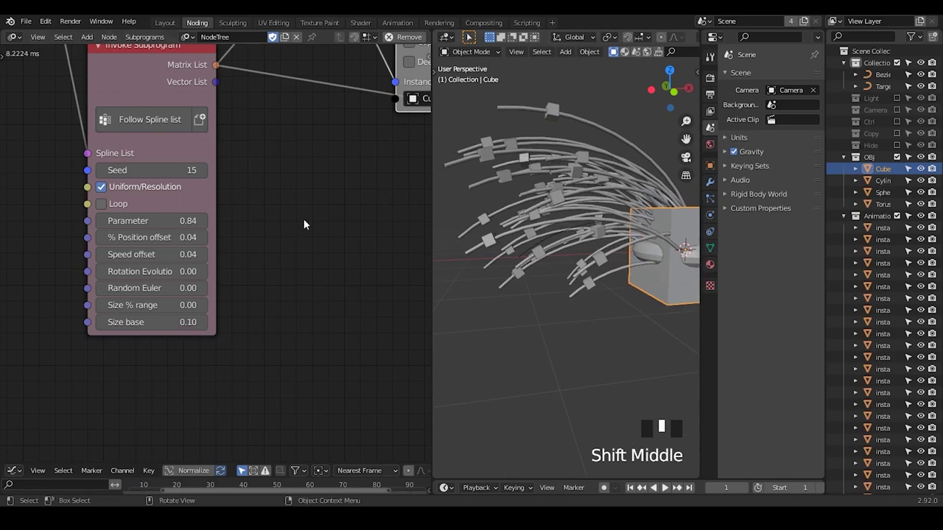
{"action": "left_click_drag", "start_coordinate": [146, 305], "coordinate": [146, 305], "text": "shift"}
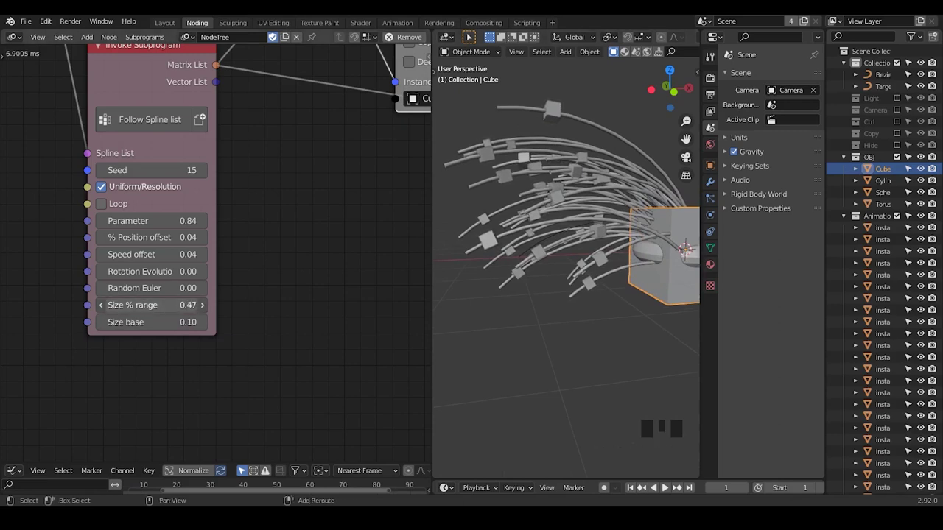
{"action": "mouse_move", "coordinate": [563, 236]}
{"action": "middle_mouse_down"}
{"action": "mouse_move", "coordinate": [593, 228]}
{"action": "mouse_move", "coordinate": [555, 223]}
{"action": "mouse_move", "coordinate": [555, 237]}
{"action": "mouse_move", "coordinate": [550, 227]}
{"action": "middle_mouse_up"}
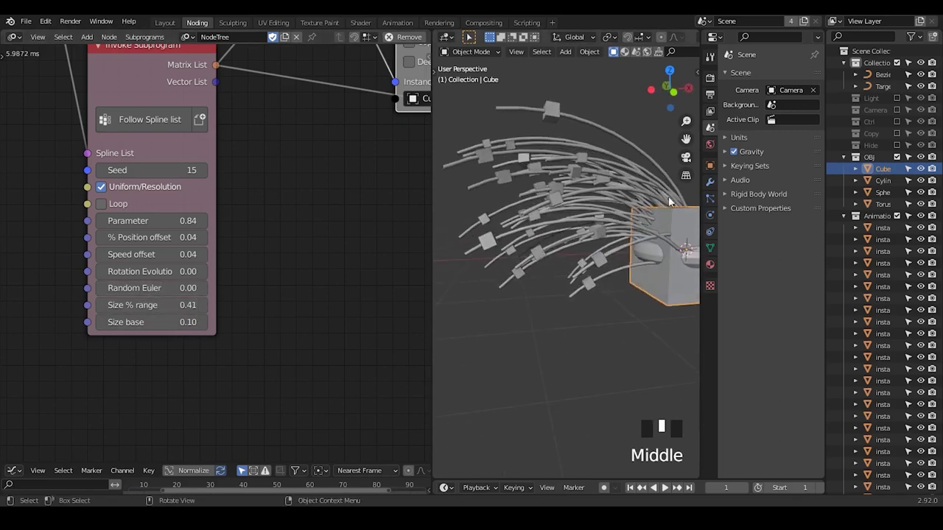
Step: Set the Follow Spline list's Random Euler to 2.22 and its Parameter to 0.81
{"action": "left_click_drag", "start_coordinate": [142, 288], "coordinate": [295, 288]}
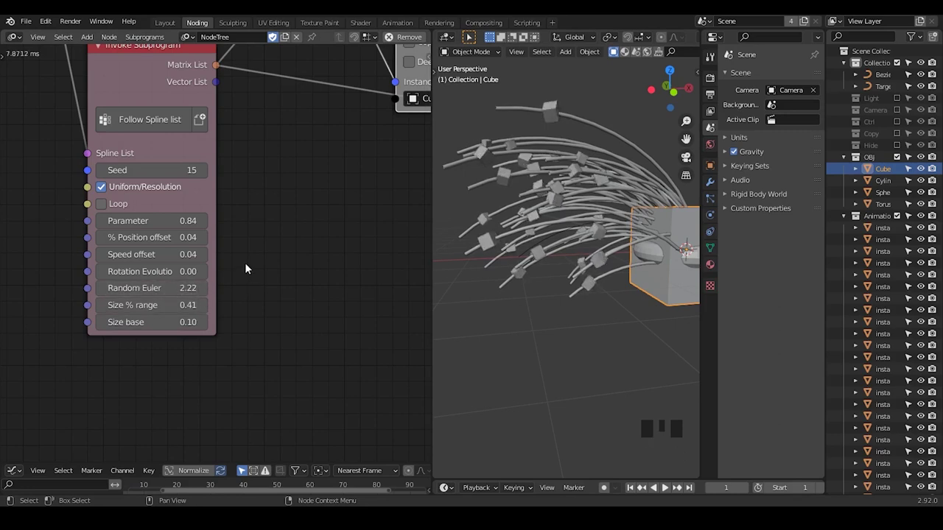
{"action": "middle_click_drag", "start_coordinate": [370, 245], "coordinate": [195, 314]}
{"action": "middle_click_drag", "start_coordinate": [545, 251], "coordinate": [589, 260]}
{"action": "middle_click_drag", "start_coordinate": [154, 263], "coordinate": [324, 265]}
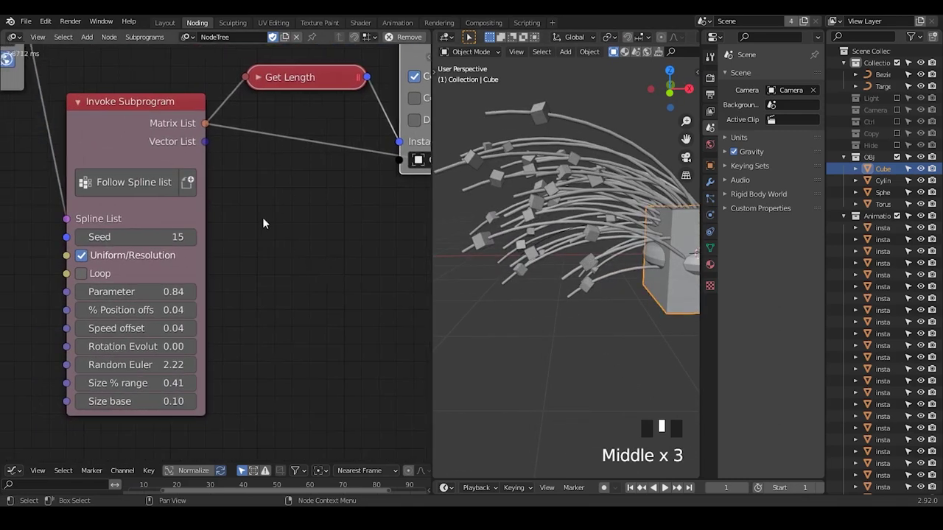
{"action": "mouse_move", "coordinate": [166, 292]}
{"action": "left_mouse_down"}
{"action": "mouse_move", "coordinate": [155, 291]}
{"action": "mouse_move", "coordinate": [188, 292]}
{"action": "mouse_move", "coordinate": [137, 292]}
{"action": "mouse_move", "coordinate": [163, 291]}
{"action": "left_mouse_up"}
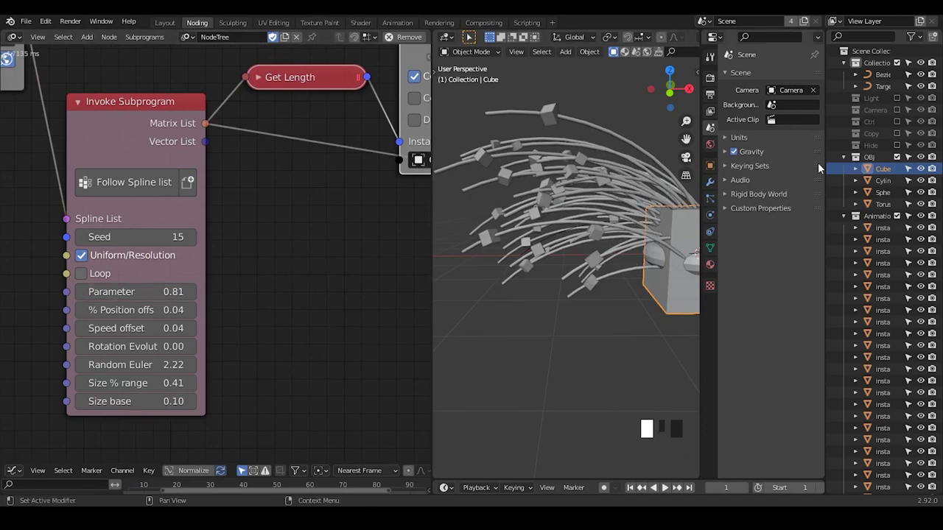
Step: Exclude the OBJ collection from the view layer, keeping the Animation Nodes container enabled
{"action": "left_click", "coordinate": [896, 215]}
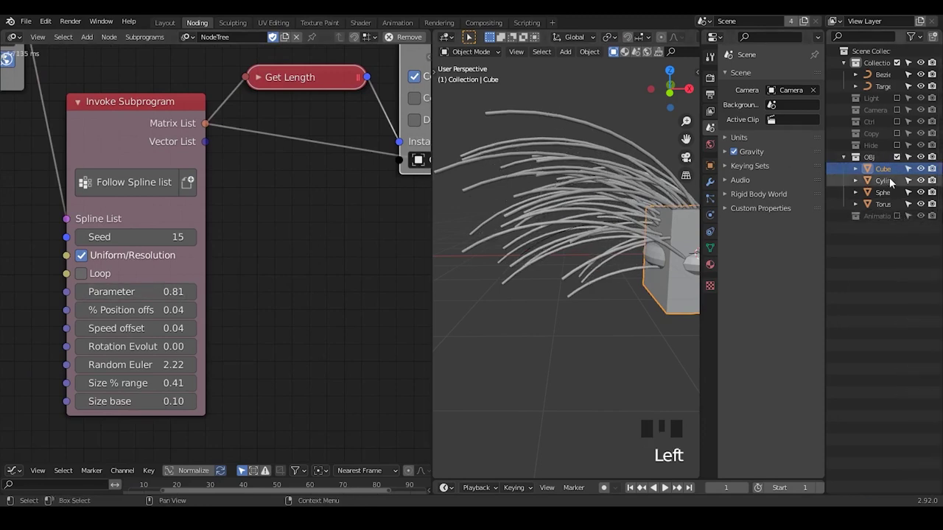
{"action": "left_click", "coordinate": [856, 158]}
{"action": "left_click", "coordinate": [896, 157]}
{"action": "left_click", "coordinate": [896, 169]}
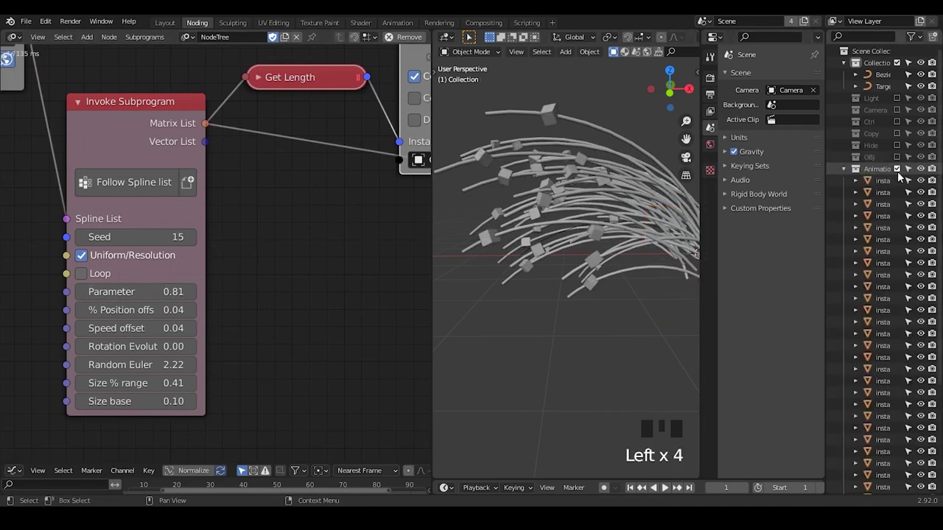
Step: Add a Copy Object Data list subprogram and link the Object Matrix Output's Objects to its Target List
{"action": "middle_click_drag", "start_coordinate": [303, 260], "coordinate": [297, 260]}
{"action": "middle_click_drag", "start_coordinate": [398, 258], "coordinate": [469, 202]}
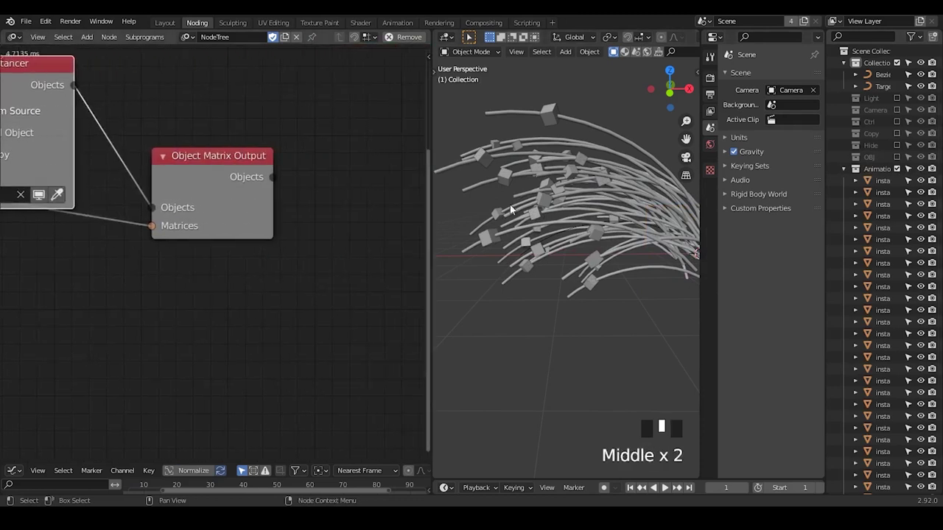
{"action": "middle_click_drag", "start_coordinate": [598, 196], "coordinate": [612, 222], "text": "ctrl"}
{"action": "key", "text": "ctrl+a"}
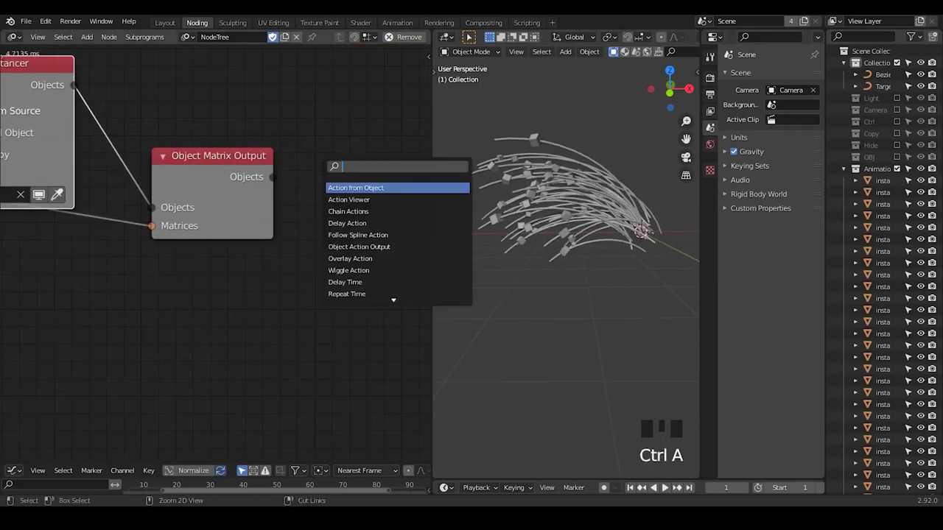
{"action": "type", "text": "copy obje"}
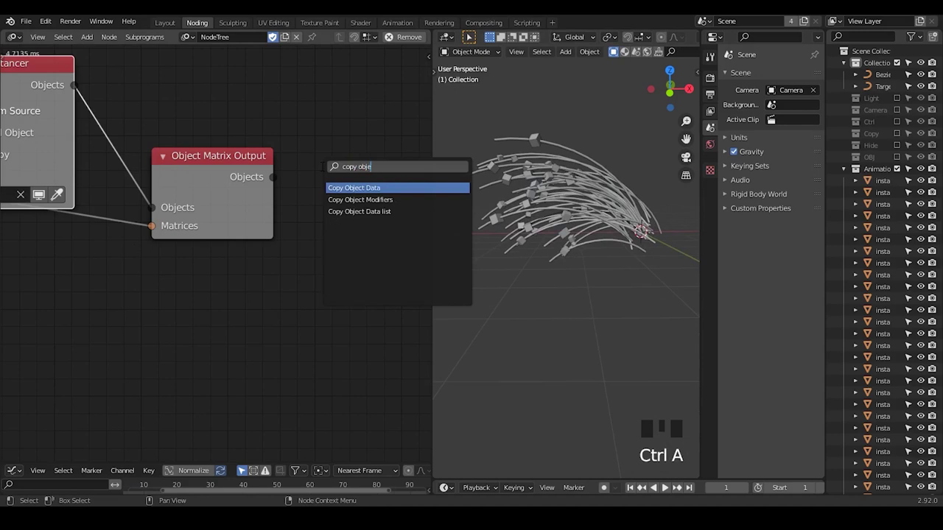
{"action": "key", "text": "Down"}
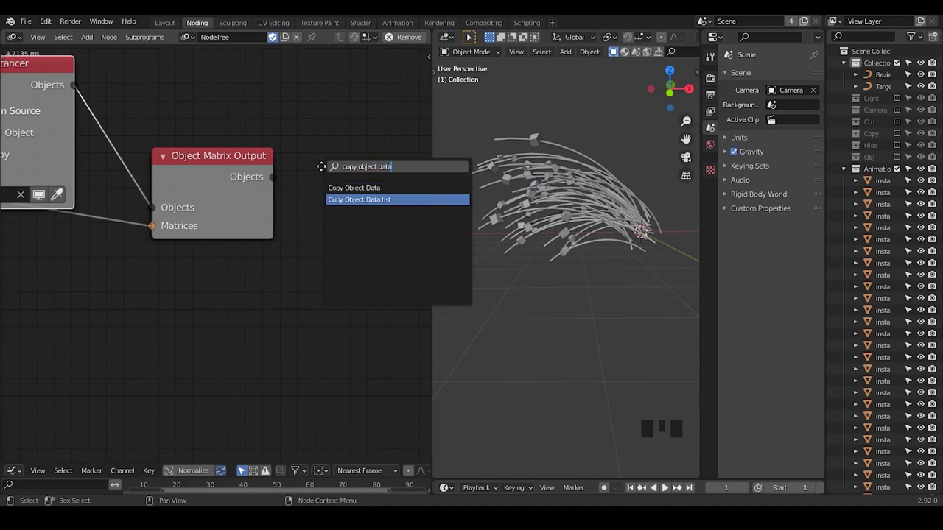
{"action": "key", "text": "Return"}
{"action": "left_click", "coordinate": [337, 133]}
{"action": "middle_click_drag", "start_coordinate": [279, 144], "coordinate": [238, 104]}
{"action": "left_click_drag", "start_coordinate": [230, 137], "coordinate": [302, 194]}
Step: Add a Collection Info node and set its collection to OBJ
{"action": "key", "text": "ctrl+a"}
{"action": "type", "text": "collection info"}
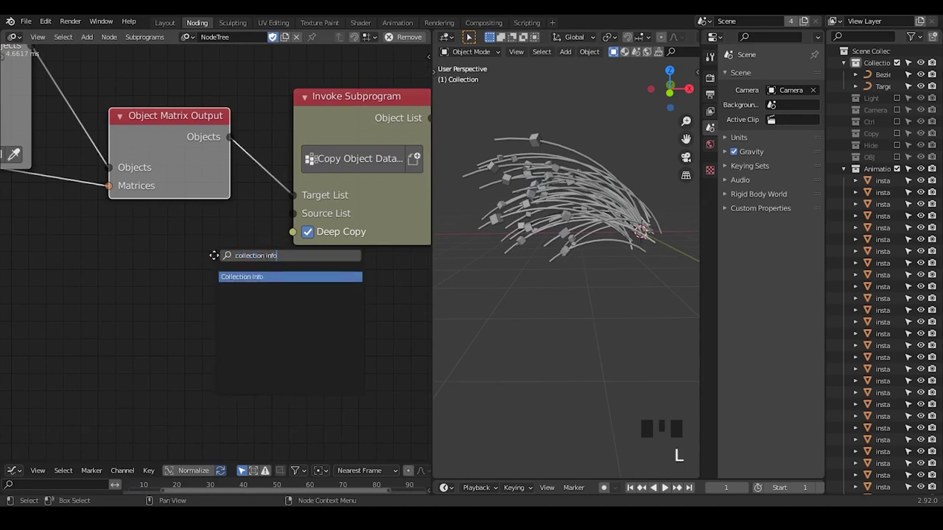
{"action": "key", "text": "Return"}
{"action": "left_click", "coordinate": [126, 255]}
{"action": "middle_click_drag", "start_coordinate": [129, 258], "coordinate": [190, 214]}
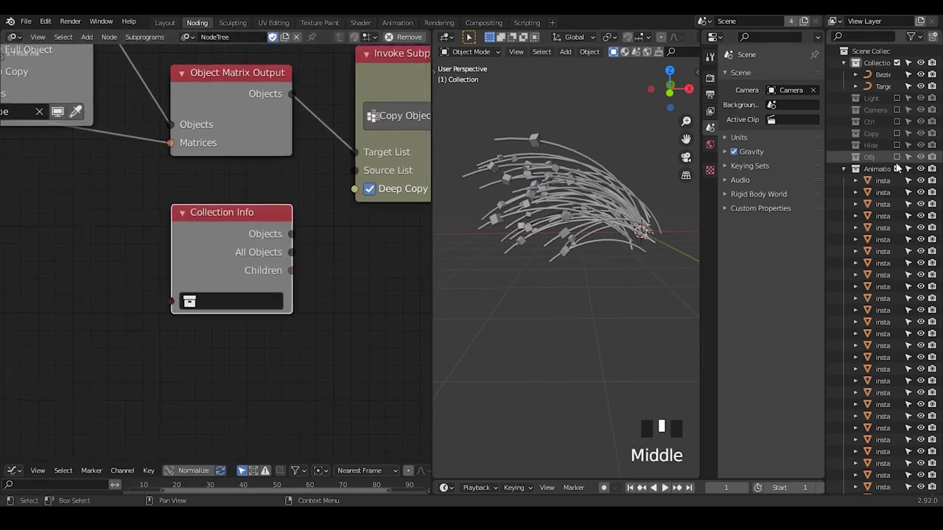
{"action": "left_click", "coordinate": [219, 293]}
{"action": "left_click", "coordinate": [219, 293]}
{"action": "type", "text": "OBJ"}
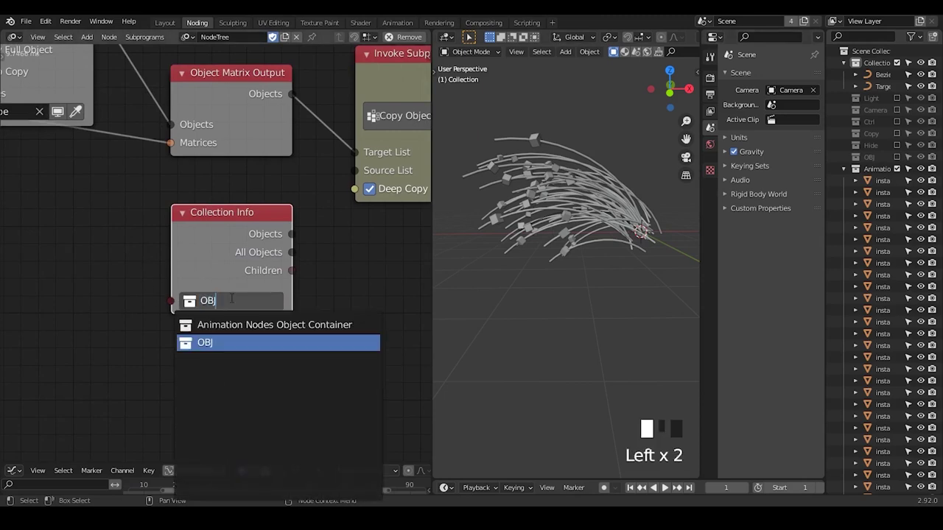
{"action": "key", "text": "Return"}
Step: Move the Collection Info node aside and link its All Objects output to the copy subprogram's Source List
{"action": "left_click_drag", "start_coordinate": [185, 231], "coordinate": [50, 229]}
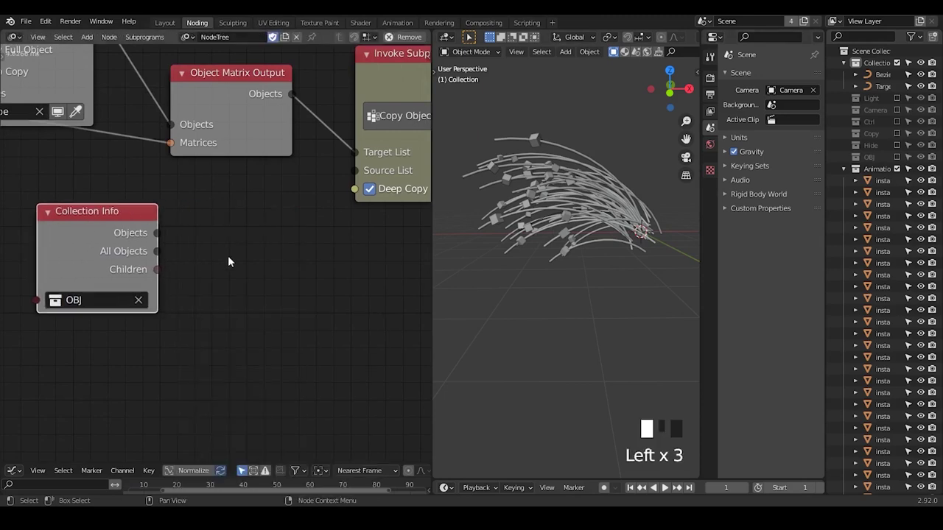
{"action": "left_click_drag", "start_coordinate": [156, 251], "coordinate": [271, 221]}
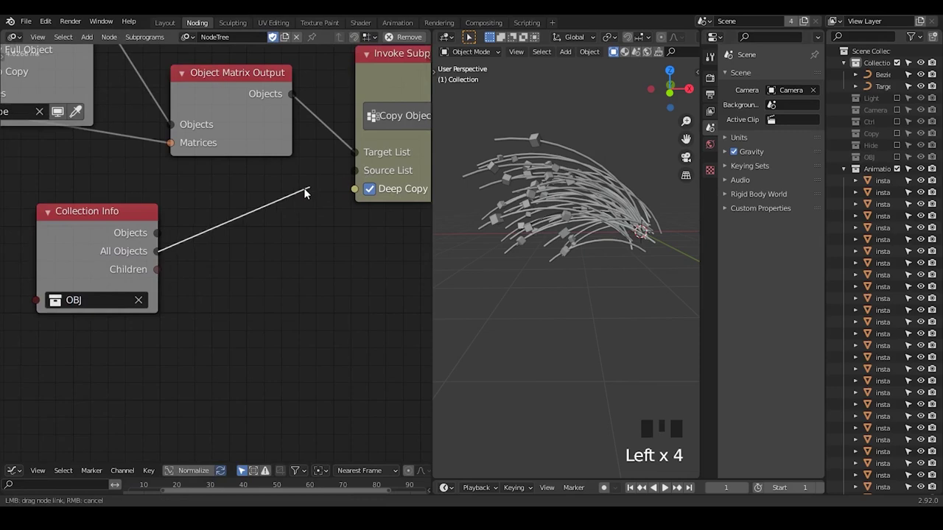
{"action": "left_click_drag", "start_coordinate": [357, 170], "coordinate": [356, 170]}
{"action": "middle_click_drag", "start_coordinate": [541, 224], "coordinate": [465, 222]}
Step: Attach a Viewer node to the Collection Info's All Objects output and place it below the copy subprogram
{"action": "left_click", "coordinate": [110, 226]}
{"action": "key", "text": "w"}
{"action": "left_click", "coordinate": [122, 289]}
{"action": "left_click", "coordinate": [109, 285]}
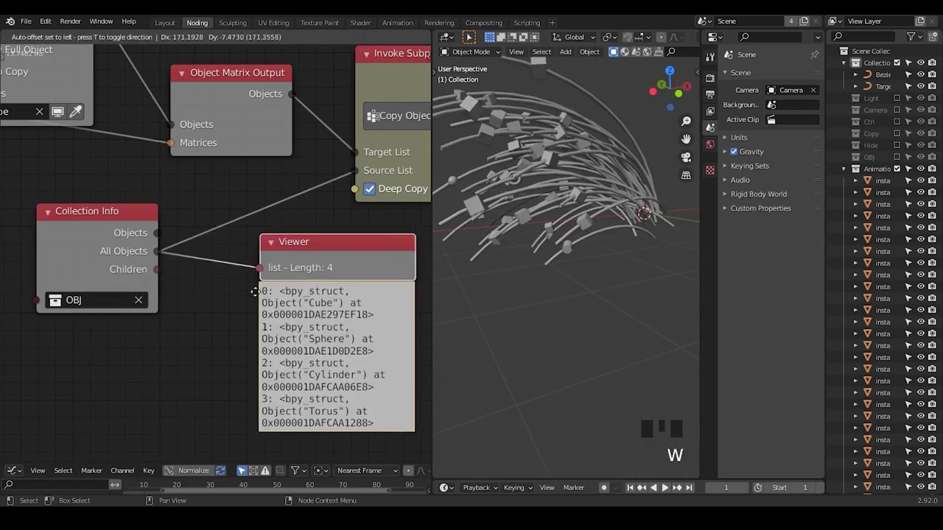
{"action": "left_click_drag", "start_coordinate": [298, 249], "coordinate": [322, 321]}
Step: Check the Object Matrix Output's object list with a duplicated Viewer node, then delete that duplicate
{"action": "key", "text": "shift+d"}
{"action": "left_click", "coordinate": [380, 242]}
{"action": "left_click_drag", "start_coordinate": [292, 95], "coordinate": [333, 264]}
{"action": "middle_click_drag", "start_coordinate": [354, 330], "coordinate": [289, 292]}
{"action": "middle_click_drag", "start_coordinate": [235, 270], "coordinate": [221, 254]}
{"action": "left_click", "coordinate": [328, 195]}
{"action": "key", "text": "x"}
Step: Insert a Repeat List node between the Collection Info's All Objects and the copy subprogram's Source List
{"action": "key", "text": "ctrl+a"}
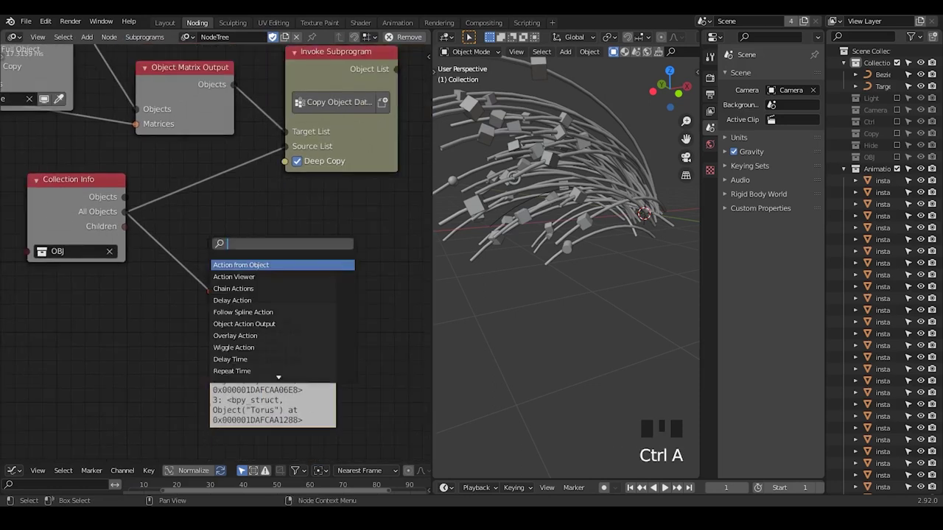
{"action": "type", "text": "repeat"}
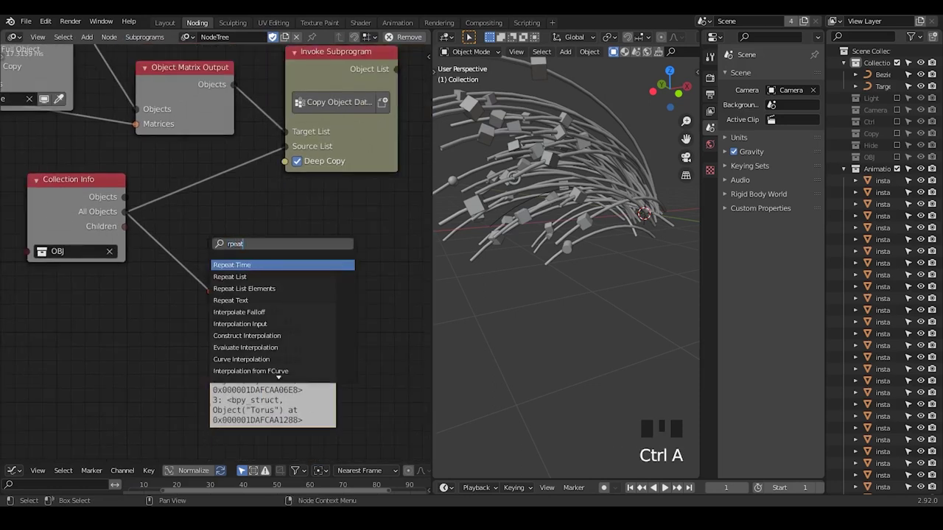
{"action": "key", "text": "BackSpace"}
{"action": "key", "text": "BackSpace"}
{"action": "key", "text": "BackSpace"}
{"action": "type", "text": "epeat list"}
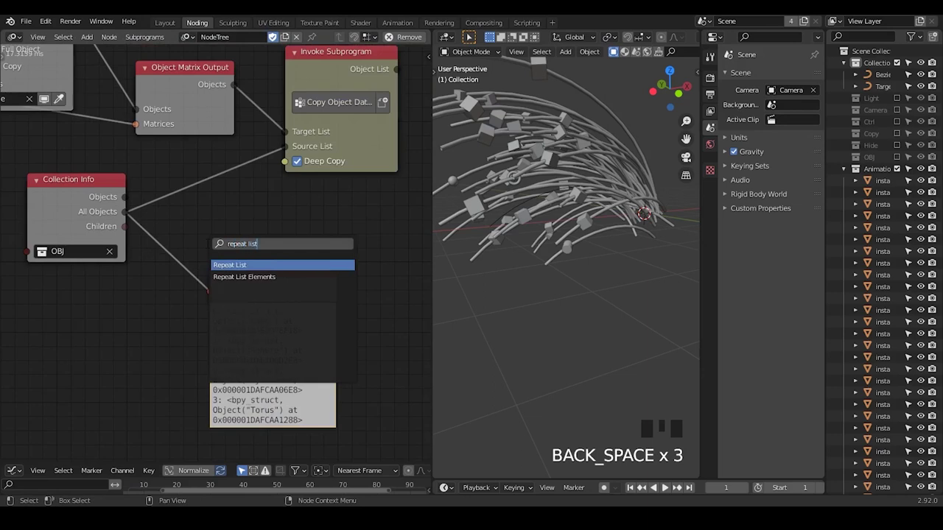
{"action": "key", "text": "Return"}
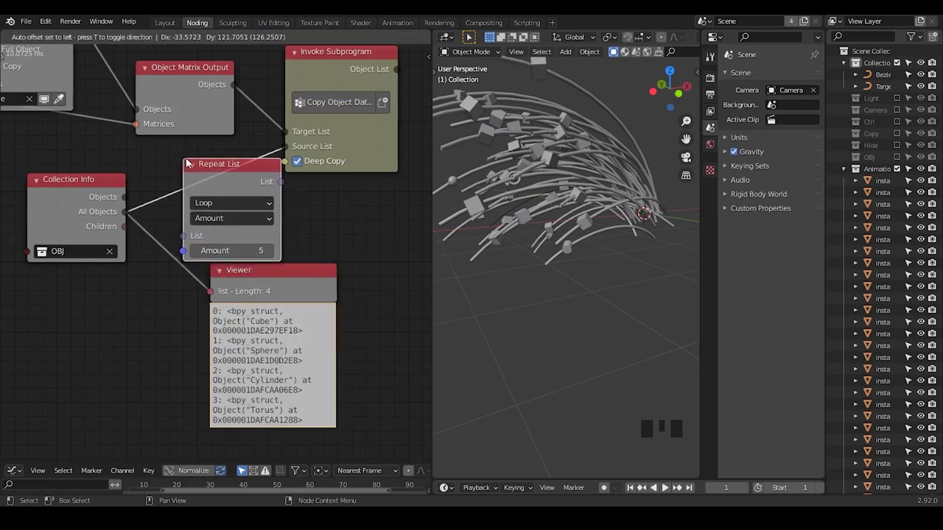
{"action": "left_click", "coordinate": [176, 229]}
Step: Switch the Repeat List node from Amount to Length and link the Get Length output to its Length input
{"action": "left_click", "coordinate": [171, 218]}
{"action": "left_click", "coordinate": [156, 249]}
{"action": "middle_click_drag", "start_coordinate": [98, 285], "coordinate": [229, 319]}
{"action": "left_click_drag", "start_coordinate": [156, 248], "coordinate": [134, 301]}
{"action": "middle_click_drag", "start_coordinate": [134, 300], "coordinate": [189, 296]}
{"action": "left_click_drag", "start_coordinate": [124, 67], "coordinate": [318, 281]}
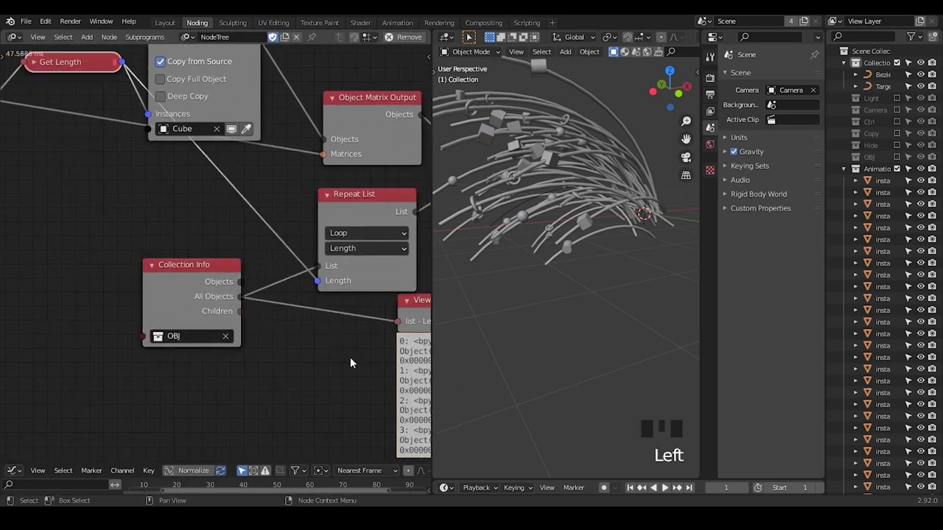
Step: Move the Copy Object Data list node further away from the Object Matrix Output and Repeat List nodes
{"action": "middle_click_drag", "start_coordinate": [350, 356], "coordinate": [223, 363]}
{"action": "middle_click_drag", "start_coordinate": [633, 287], "coordinate": [594, 243]}
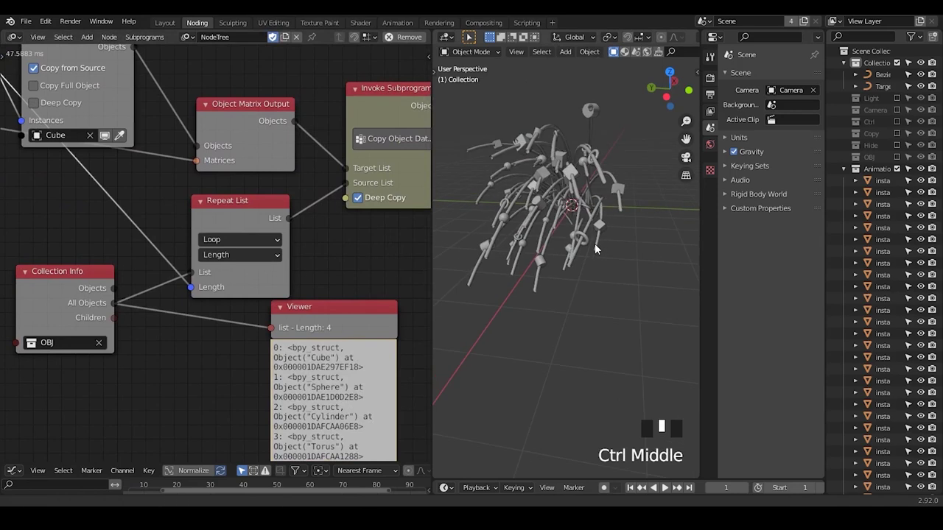
{"action": "middle_click_drag", "start_coordinate": [383, 94], "coordinate": [197, 166]}
{"action": "left_click_drag", "start_coordinate": [198, 166], "coordinate": [337, 133]}
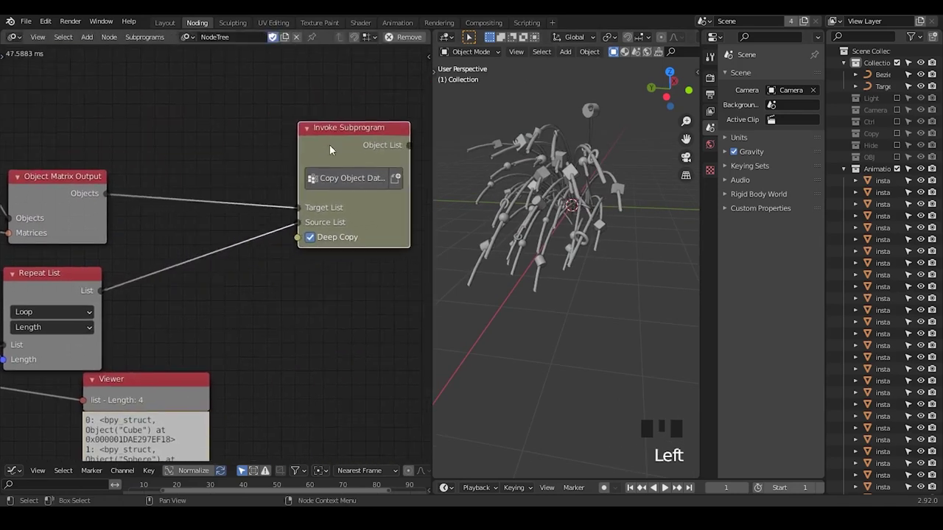
Step: Add a Get Random List Elements node near the Repeat List node and the copy subprogram
{"action": "mouse_move", "coordinate": [633, 286]}
{"action": "middle_mouse_down"}
{"action": "mouse_move", "coordinate": [656, 259]}
{"action": "mouse_move", "coordinate": [545, 252]}
{"action": "mouse_move", "coordinate": [640, 265]}
{"action": "mouse_move", "coordinate": [632, 269]}
{"action": "middle_mouse_up"}
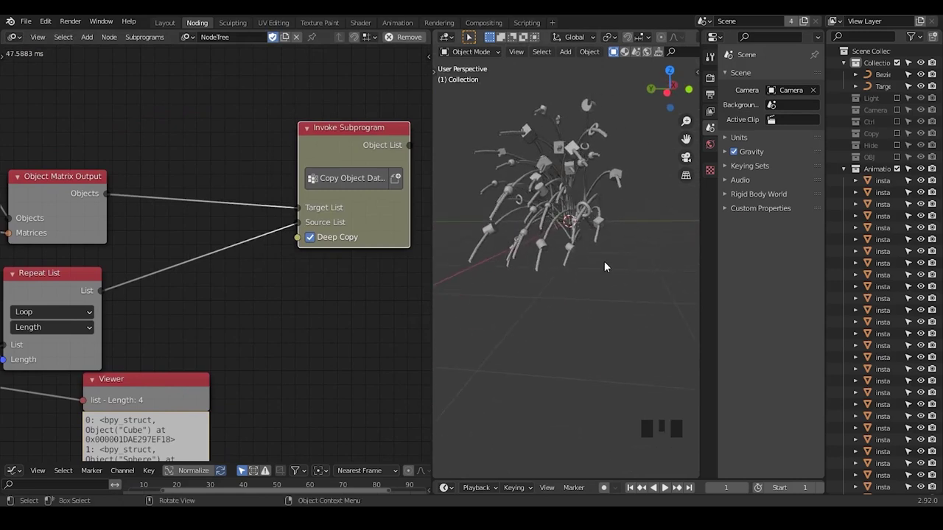
{"action": "middle_click_drag", "start_coordinate": [176, 277], "coordinate": [244, 227]}
{"action": "key", "text": "ctrl+a"}
{"action": "type", "text": "sel"}
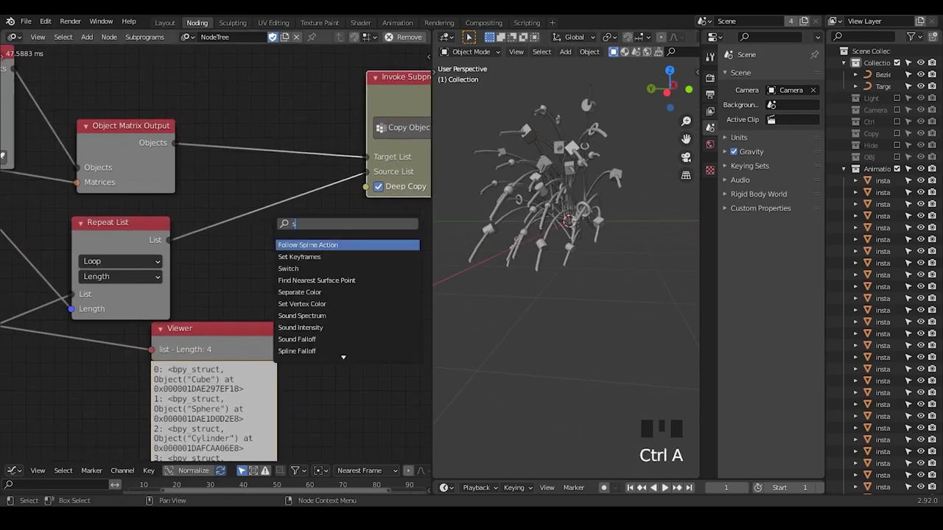
{"action": "key", "text": "BackSpace"}
{"action": "key", "text": "BackSpace"}
{"action": "key", "text": "BackSpace"}
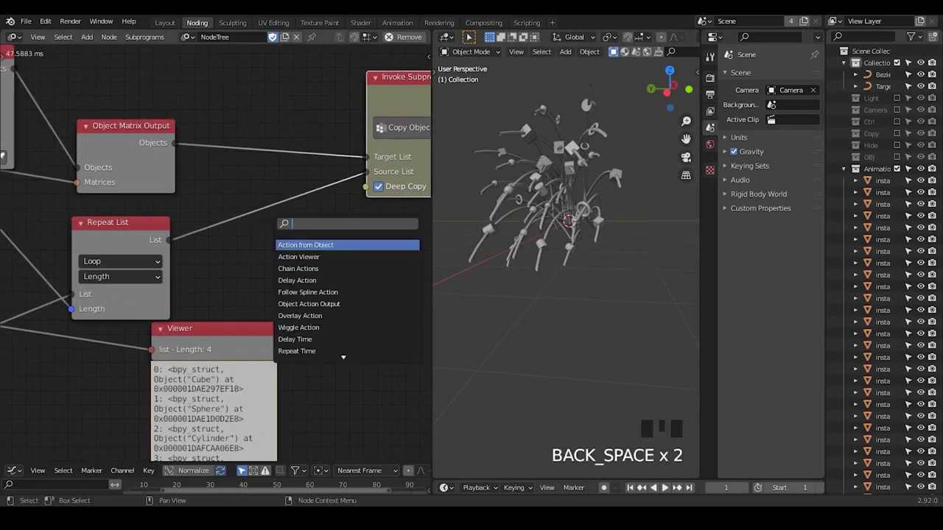
{"action": "type", "text": "sele"}
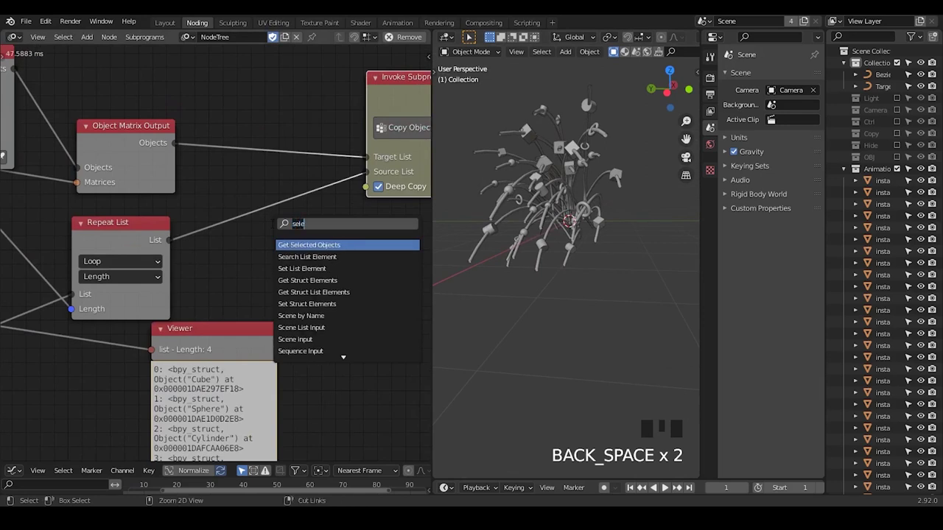
{"action": "type", "text": "random"}
{"action": "key", "text": "Down"}
{"action": "key", "text": "Down"}
{"action": "key", "text": "Return"}
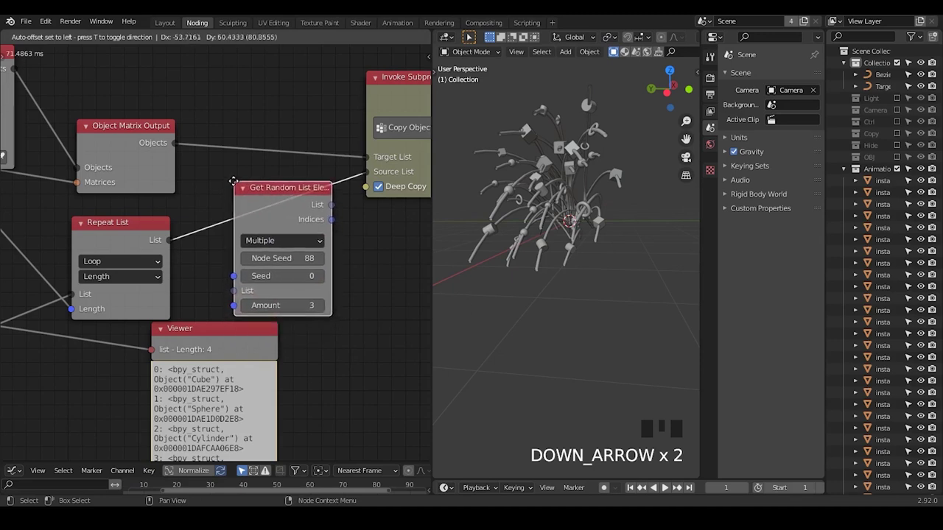
Step: Route the Repeat List output through Get Random List Elements into the subprogram's Source List, and remove the Viewer node
{"action": "left_click_drag", "start_coordinate": [169, 239], "coordinate": [250, 337]}
{"action": "left_click", "coordinate": [198, 340]}
{"action": "left_click_drag", "start_coordinate": [375, 243], "coordinate": [365, 171]}
{"action": "left_click_drag", "start_coordinate": [316, 226], "coordinate": [256, 173]}
Step: Link the Get Length output to the random list node's Amount and set its Seed to 58
{"action": "middle_click_drag", "start_coordinate": [99, 239], "coordinate": [200, 237]}
{"action": "middle_click_drag", "start_coordinate": [88, 152], "coordinate": [119, 151]}
{"action": "left_click_drag", "start_coordinate": [55, 113], "coordinate": [334, 271]}
{"action": "middle_click_drag", "start_coordinate": [372, 303], "coordinate": [284, 276]}
{"action": "left_click_drag", "start_coordinate": [280, 223], "coordinate": [368, 223]}
{"action": "middle_click_drag", "start_coordinate": [615, 222], "coordinate": [549, 200]}
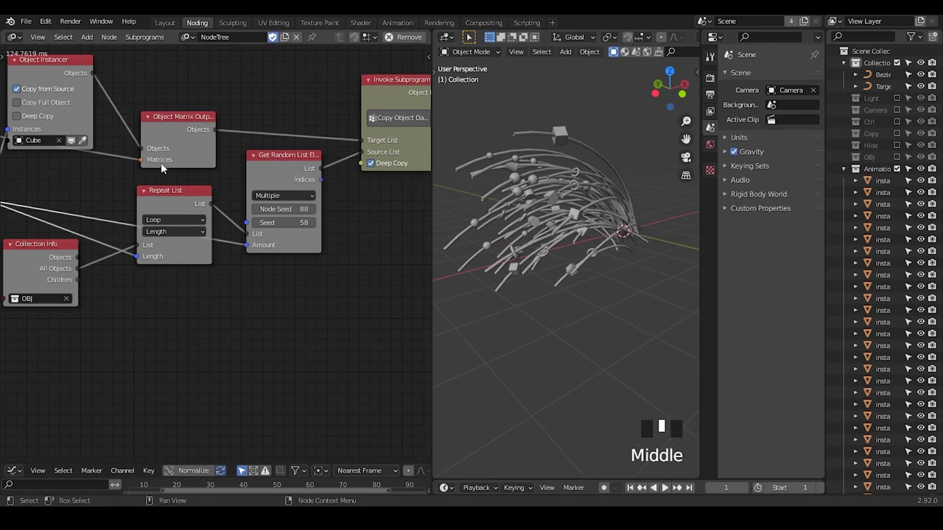
Step: Enable and expand the OBJ collection, and add a Bevel modifier to its Cube
{"action": "middle_click_drag", "start_coordinate": [158, 163], "coordinate": [261, 162]}
{"action": "middle_click_drag", "start_coordinate": [128, 283], "coordinate": [116, 284]}
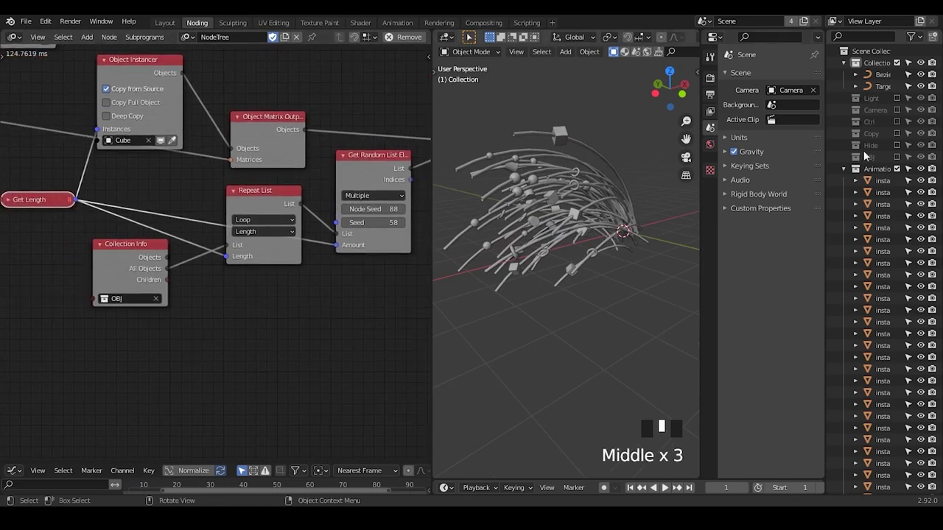
{"action": "left_click", "coordinate": [897, 157]}
{"action": "left_click", "coordinate": [845, 157]}
{"action": "left_click", "coordinate": [882, 169]}
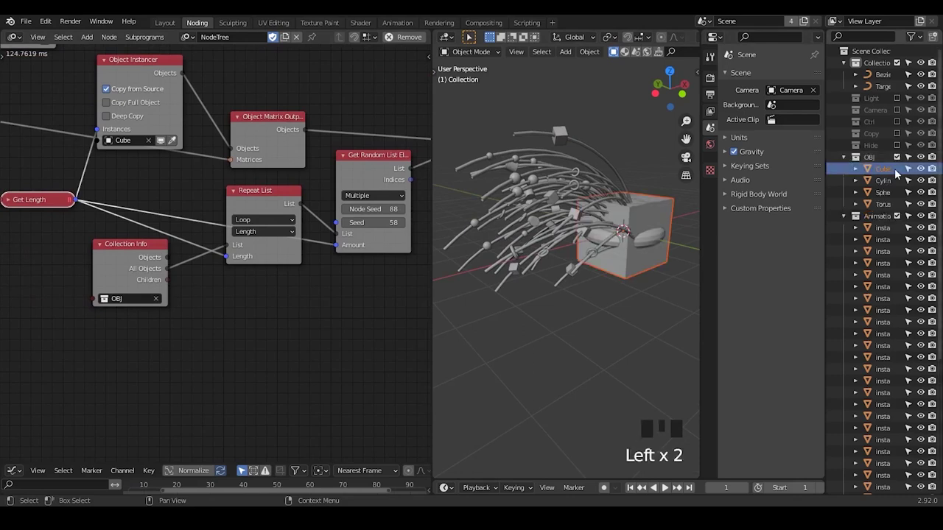
{"action": "left_click", "coordinate": [710, 182]}
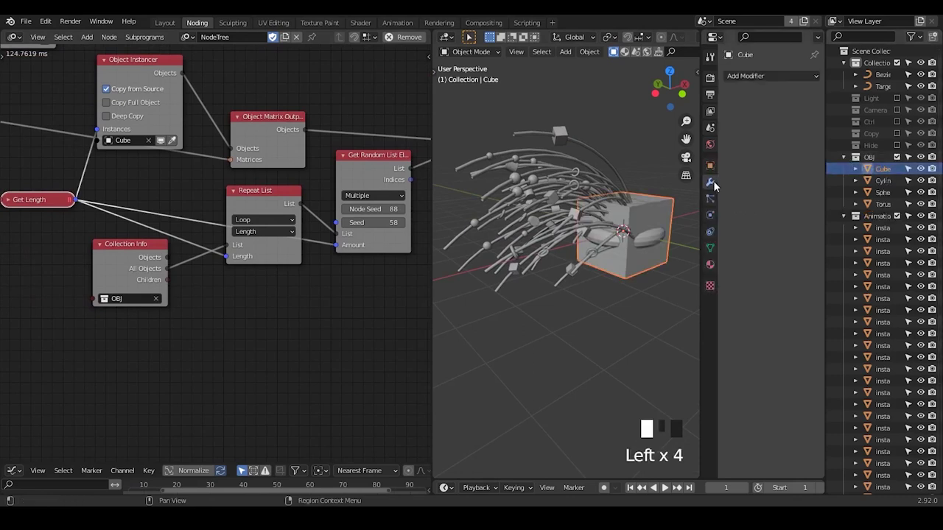
{"action": "left_click", "coordinate": [758, 76]}
{"action": "left_click", "coordinate": [604, 122]}
Step: Enable Copy Full Object on the Object Instancer and check an instance's modifiers
{"action": "middle_click_drag", "start_coordinate": [613, 215], "coordinate": [583, 108]}
{"action": "left_click", "coordinate": [556, 97]}
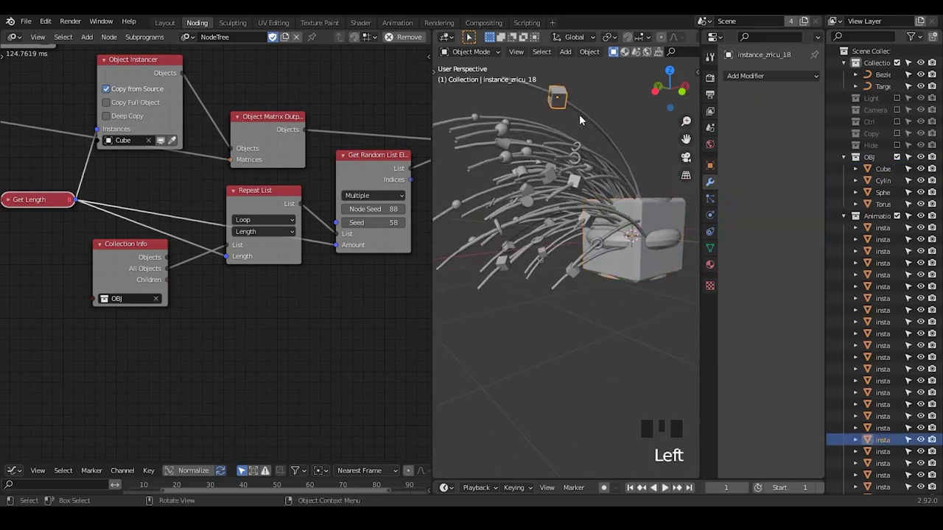
{"action": "left_click", "coordinate": [106, 103]}
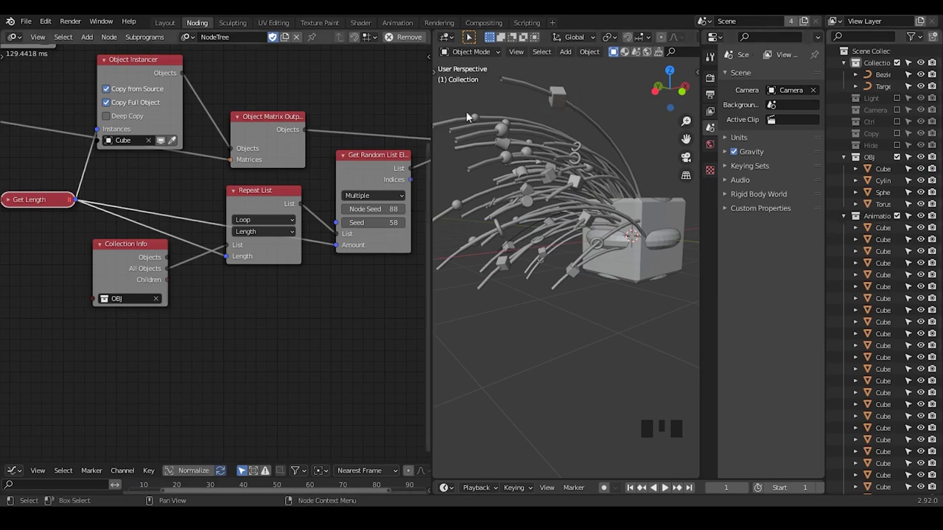
{"action": "left_click", "coordinate": [503, 135]}
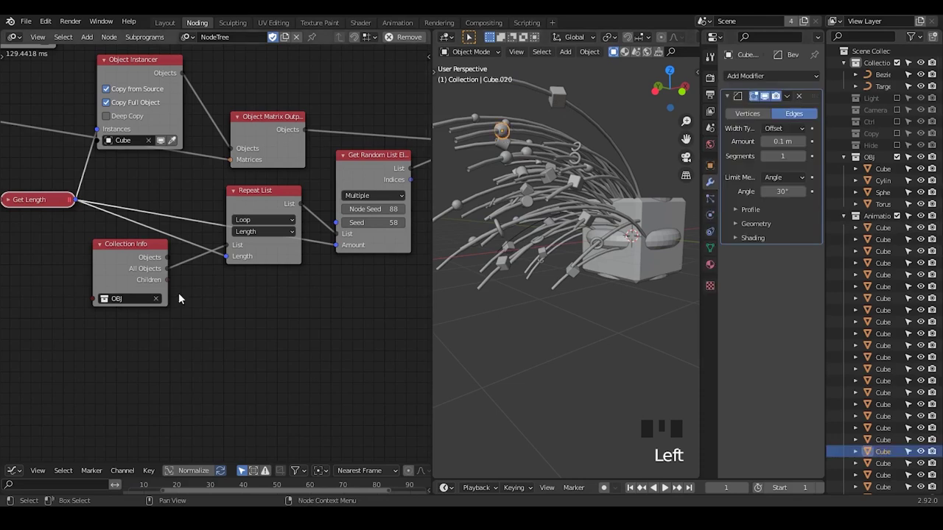
Step: Make room for the Outliner and Properties editors with the Animation Nodes collection collapsed, and check a torus instance's modifiers
{"action": "middle_click_drag", "start_coordinate": [370, 231], "coordinate": [212, 207]}
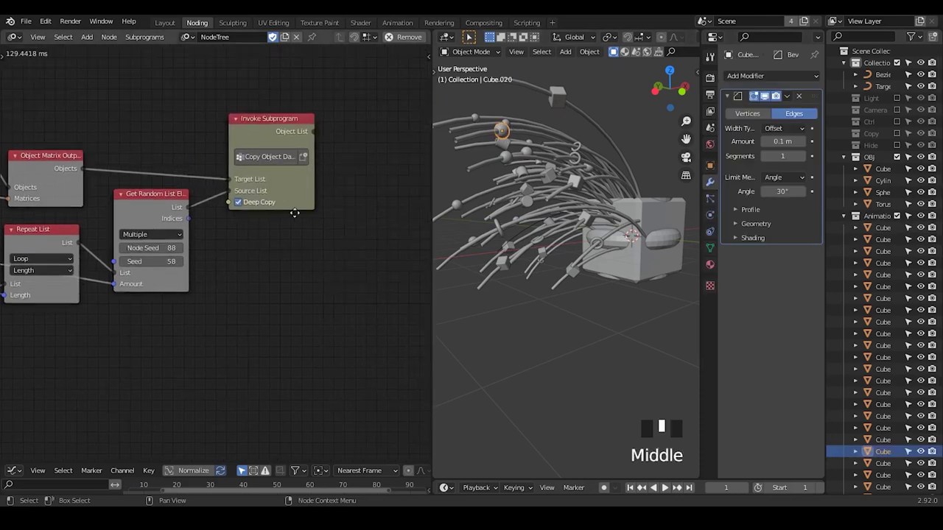
{"action": "middle_click_drag", "start_coordinate": [294, 218], "coordinate": [347, 201]}
{"action": "middle_click_drag", "start_coordinate": [519, 160], "coordinate": [568, 182], "text": "shift"}
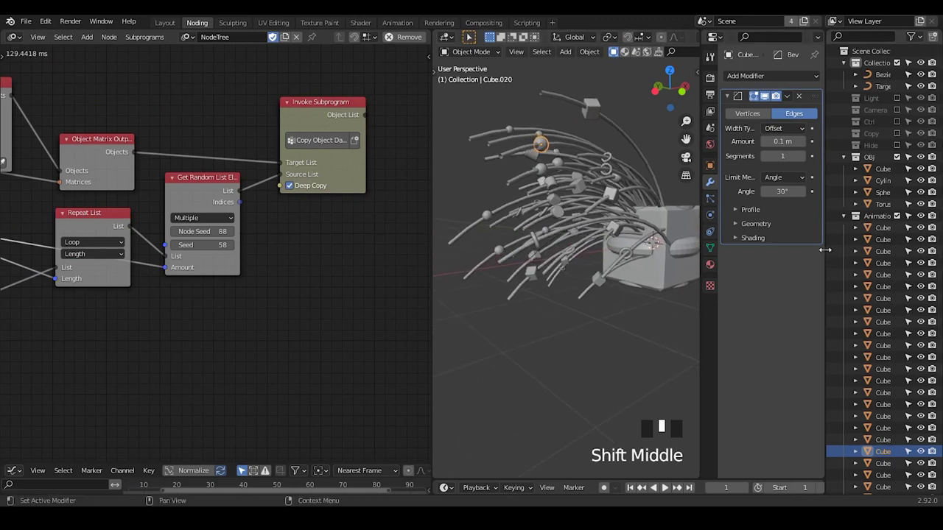
{"action": "left_click_drag", "start_coordinate": [825, 250], "coordinate": [811, 250]}
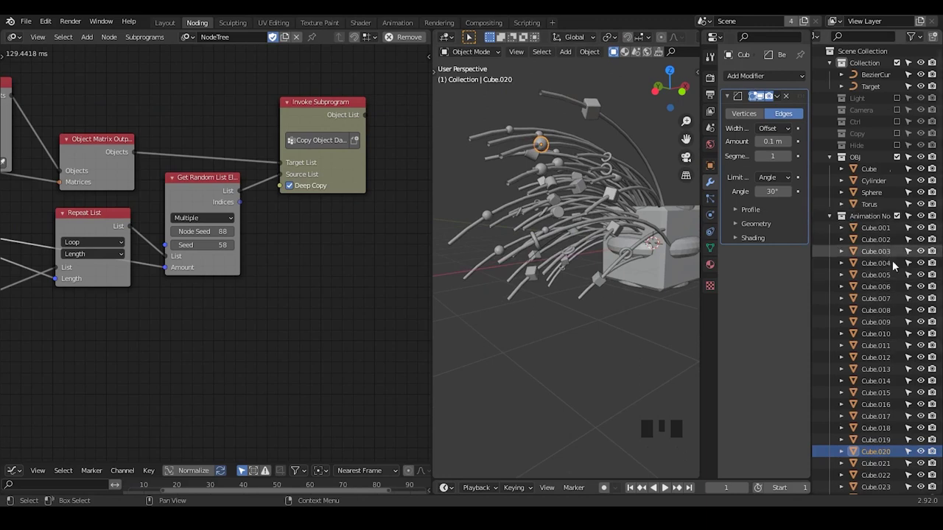
{"action": "left_click", "coordinate": [830, 215]}
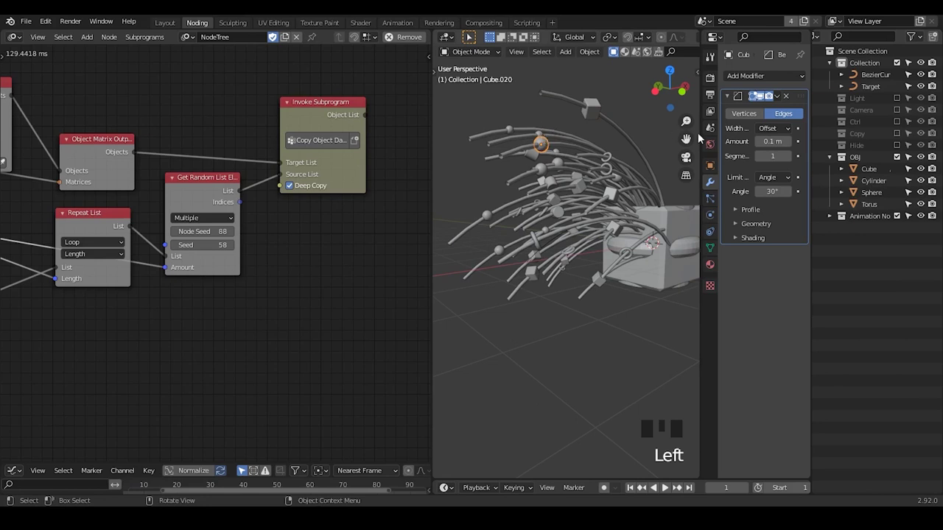
{"action": "left_click_drag", "start_coordinate": [699, 129], "coordinate": [684, 131]}
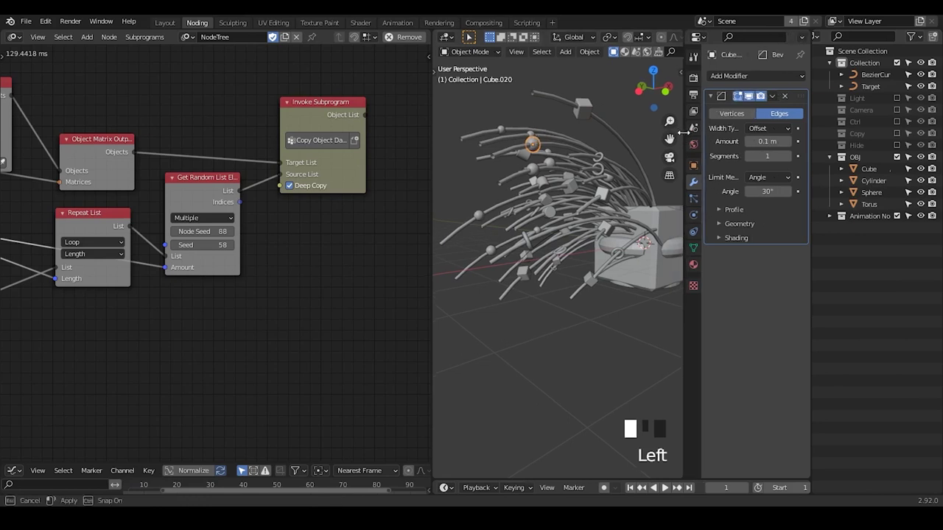
{"action": "left_click", "coordinate": [602, 165]}
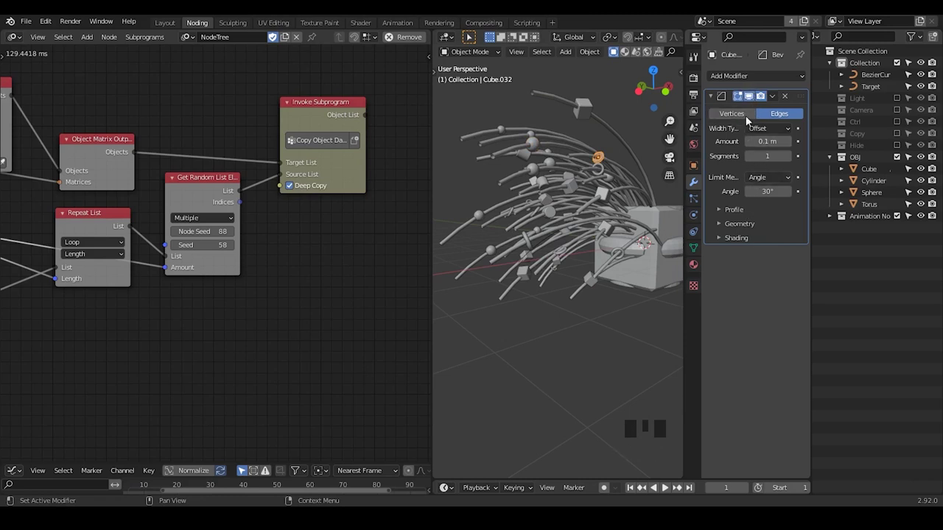
{"action": "middle_click_drag", "start_coordinate": [360, 246], "coordinate": [317, 241]}
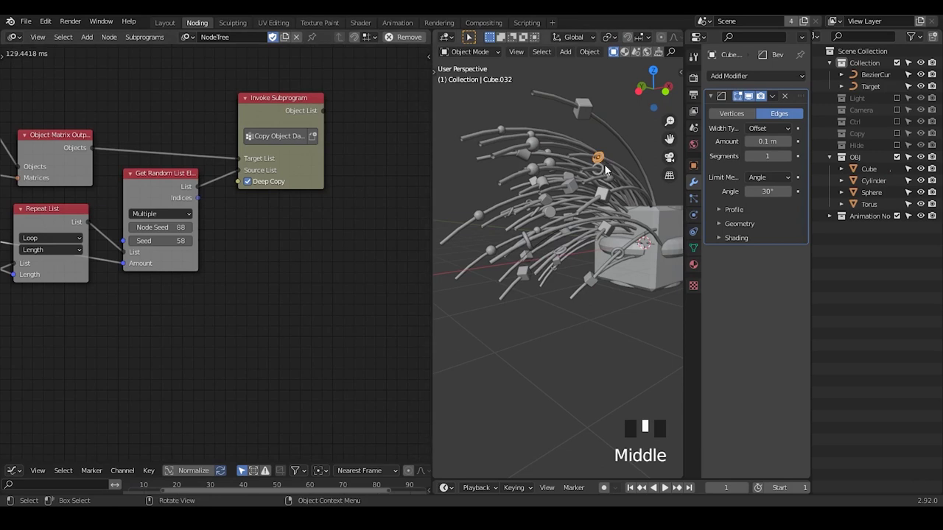
Step: Add a Decimate modifier with a ratio of 0.0988 to the Sphere in the OBJ collection
{"action": "left_click", "coordinate": [853, 181]}
{"action": "left_click", "coordinate": [744, 75]}
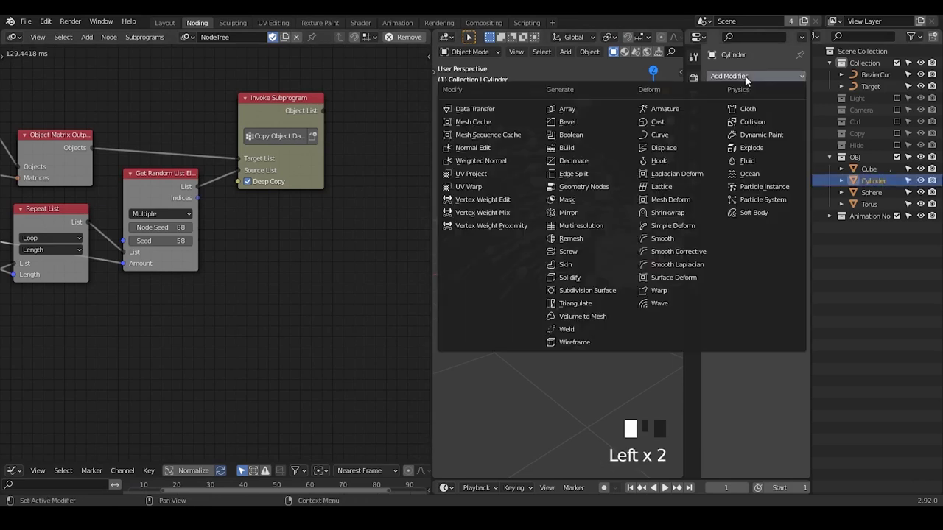
{"action": "left_click", "coordinate": [861, 192]}
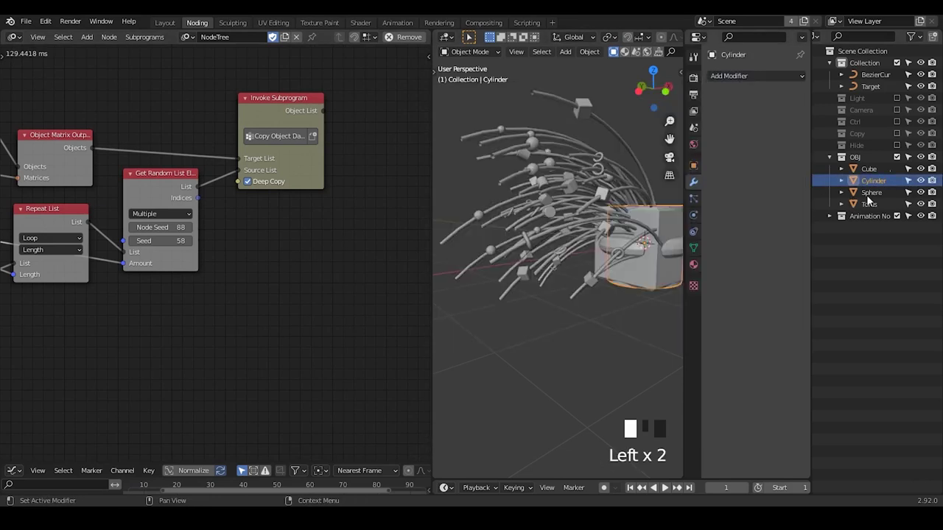
{"action": "left_click", "coordinate": [760, 77]}
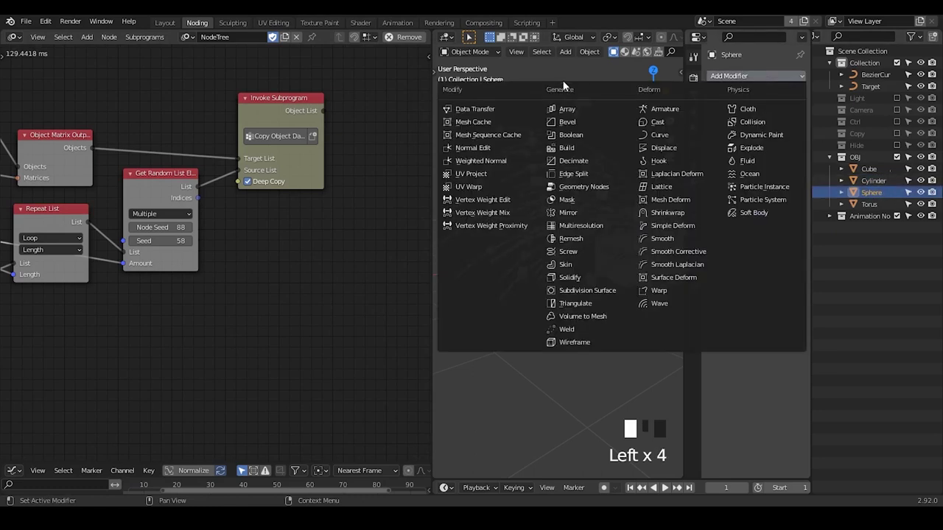
{"action": "left_click", "coordinate": [585, 160]}
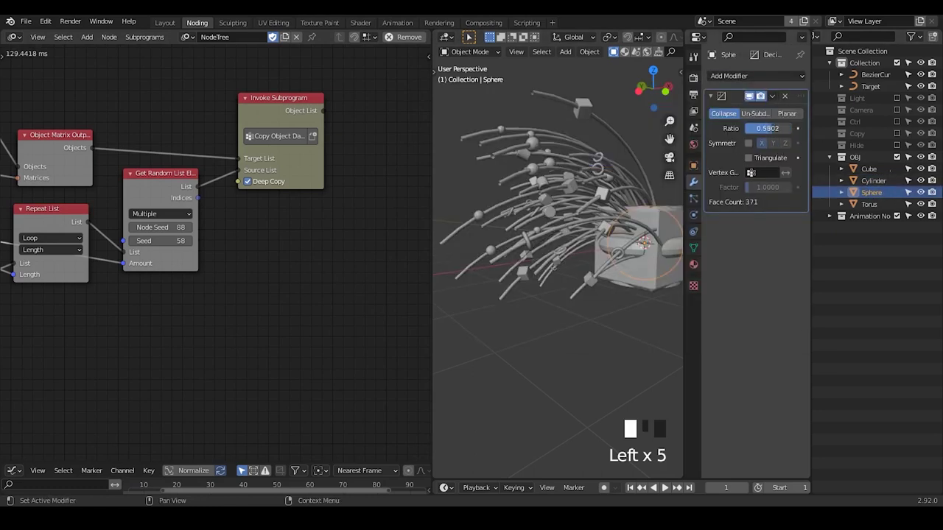
{"action": "left_click_drag", "start_coordinate": [754, 128], "coordinate": [764, 128]}
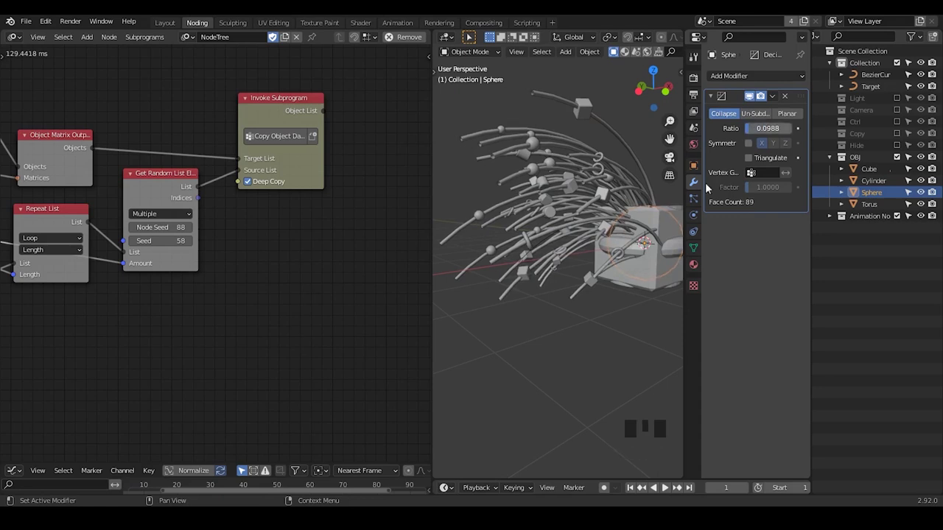
Step: Hide the OBJ collection's Cube and Cylinder in the viewport
{"action": "middle_click_drag", "start_coordinate": [652, 258], "coordinate": [579, 262], "text": "shift"}
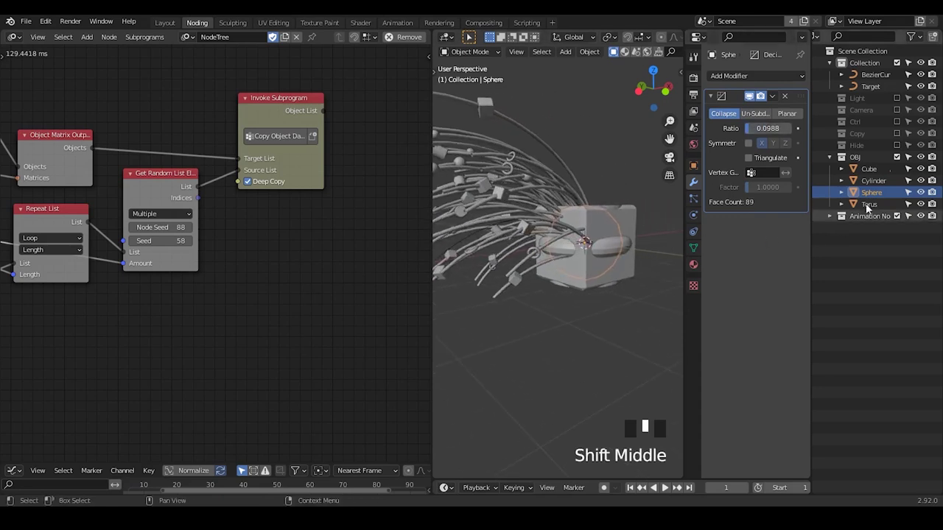
{"action": "left_click_drag", "start_coordinate": [920, 182], "coordinate": [920, 170]}
{"action": "middle_click_drag", "start_coordinate": [543, 219], "coordinate": [574, 256], "text": "shift"}
Step: Add a Copy Object Modifiers node, linking the random List to From and the copy subprogram's Object List to To
{"action": "middle_click_drag", "start_coordinate": [339, 172], "coordinate": [307, 175]}
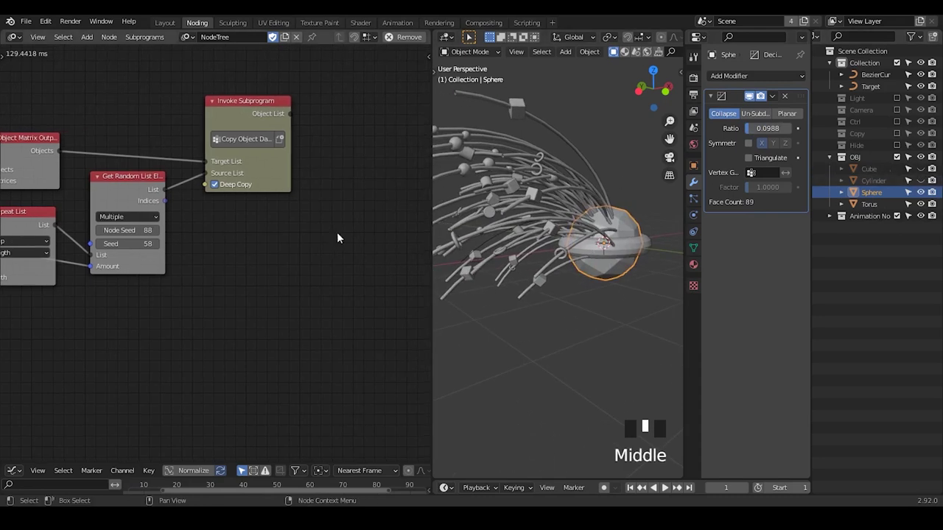
{"action": "key", "text": "ctrl+a"}
{"action": "type", "text": "copy ob"}
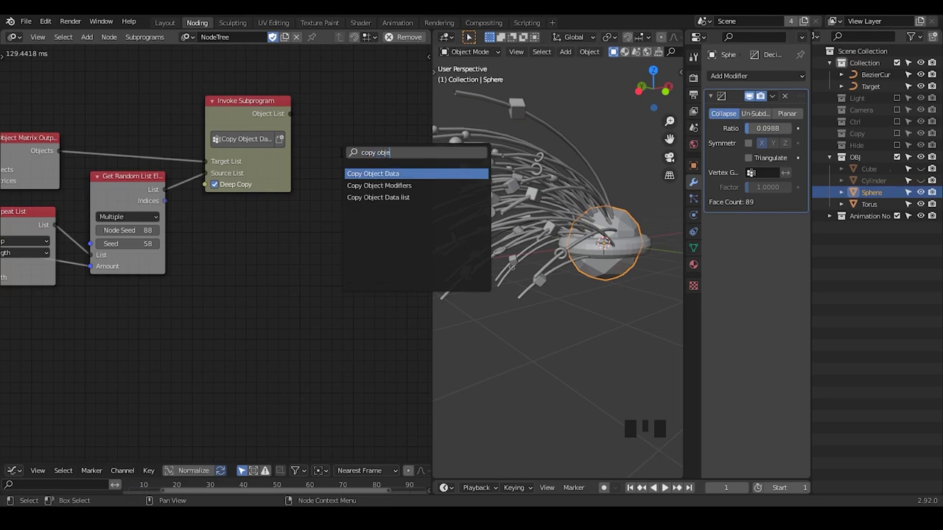
{"action": "key", "text": "Down"}
{"action": "key", "text": "Return"}
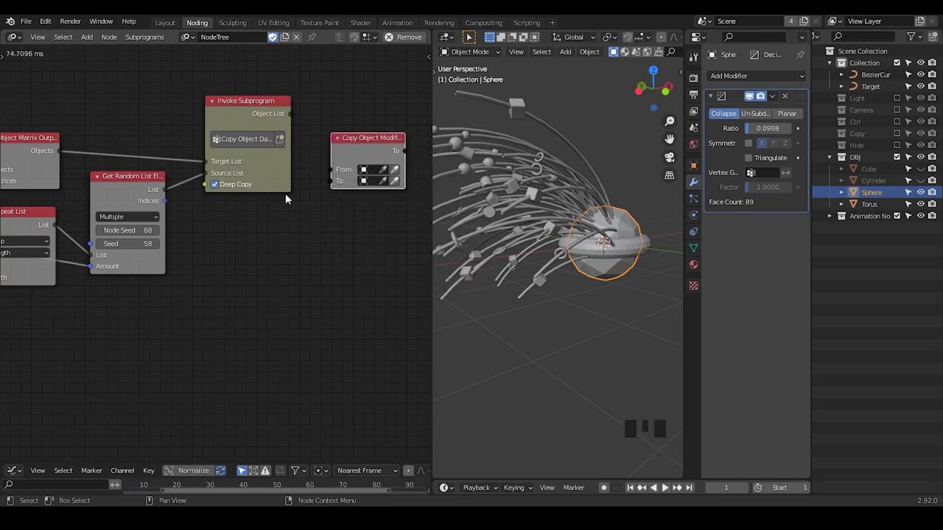
{"action": "left_click_drag", "start_coordinate": [165, 188], "coordinate": [316, 171]}
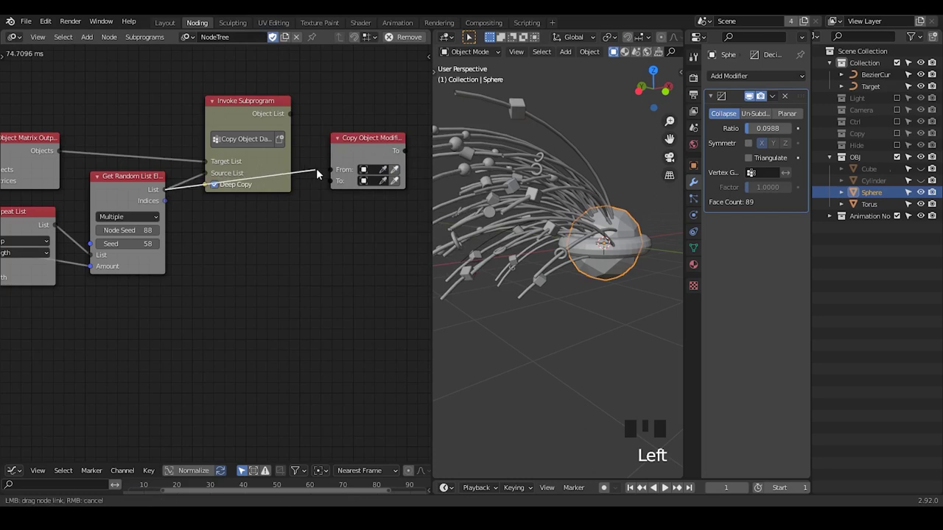
{"action": "left_click_drag", "start_coordinate": [886, 172], "coordinate": [865, 219]}
{"action": "left_click_drag", "start_coordinate": [291, 113], "coordinate": [330, 180]}
Step: Check which modifiers the sphere, cube, torus and other mesh instances on the curves carry
{"action": "middle_click_drag", "start_coordinate": [567, 197], "coordinate": [546, 146], "text": "shift"}
{"action": "left_click", "coordinate": [523, 118]}
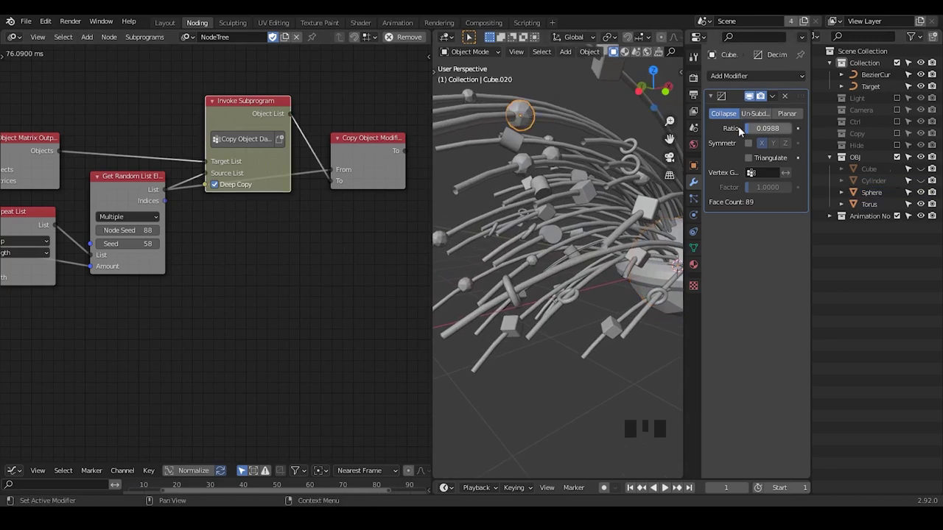
{"action": "middle_click_drag", "start_coordinate": [632, 166], "coordinate": [614, 220], "text": "shift"}
{"action": "left_click", "coordinate": [598, 115]}
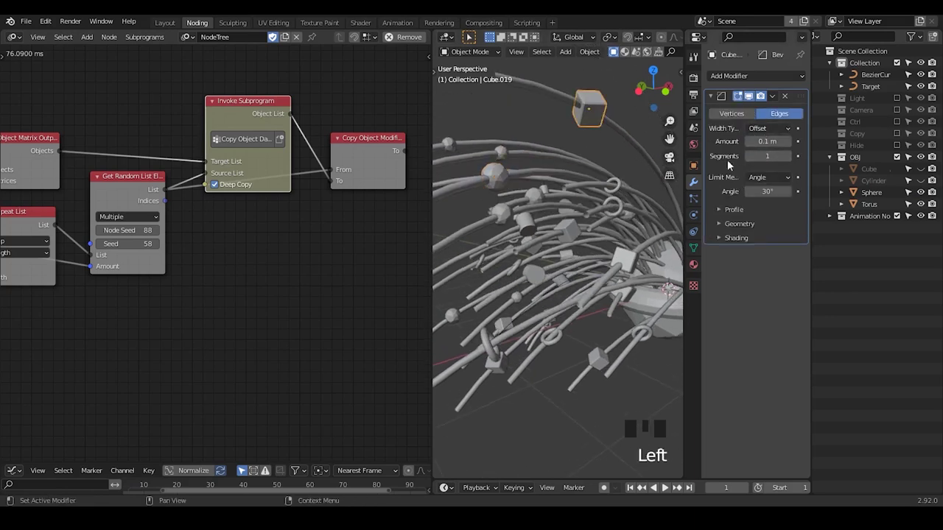
{"action": "double_click", "coordinate": [612, 185]}
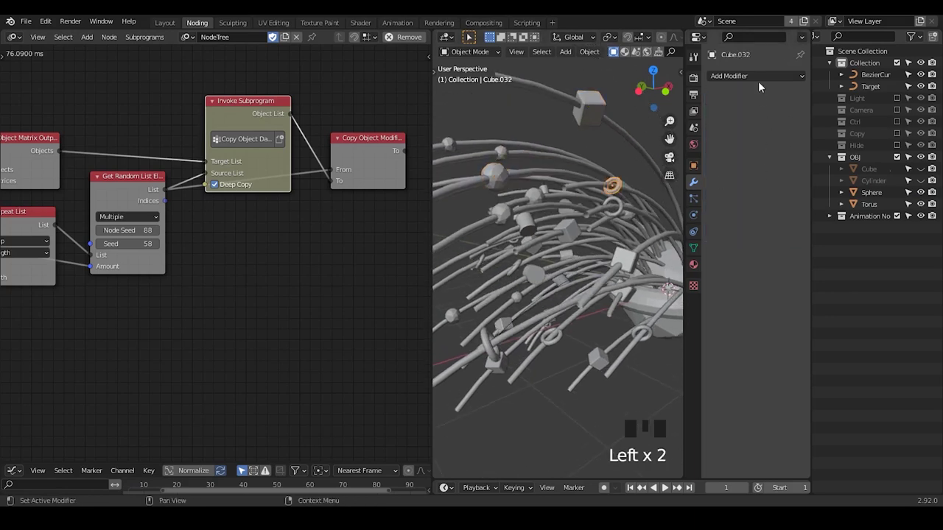
{"action": "left_click", "coordinate": [533, 225]}
{"action": "middle_click_drag", "start_coordinate": [643, 172], "coordinate": [626, 204], "text": "ctrl"}
Step: Review the nodes between the spline-following and object-copying subprograms, along with the instances on the Target curves
{"action": "middle_click_drag", "start_coordinate": [3, 225], "coordinate": [225, 196]}
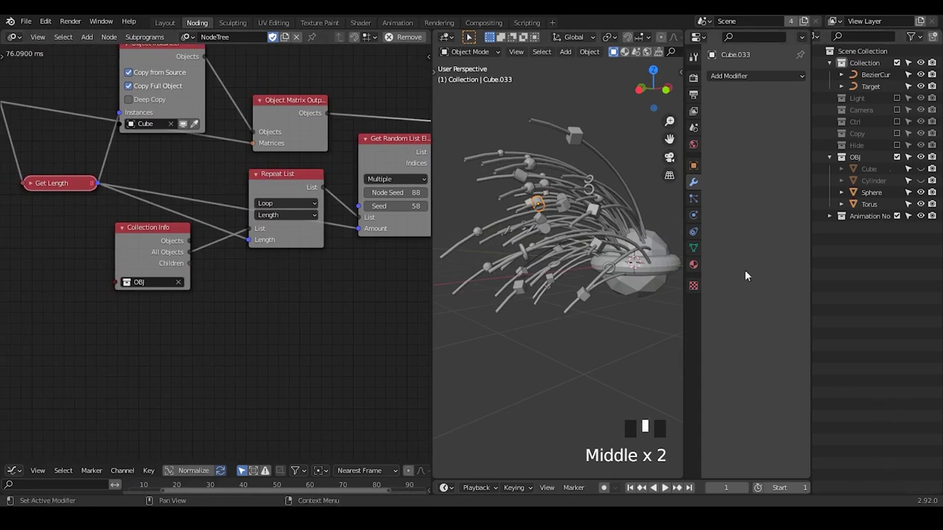
{"action": "middle_click_drag", "start_coordinate": [153, 192], "coordinate": [204, 191]}
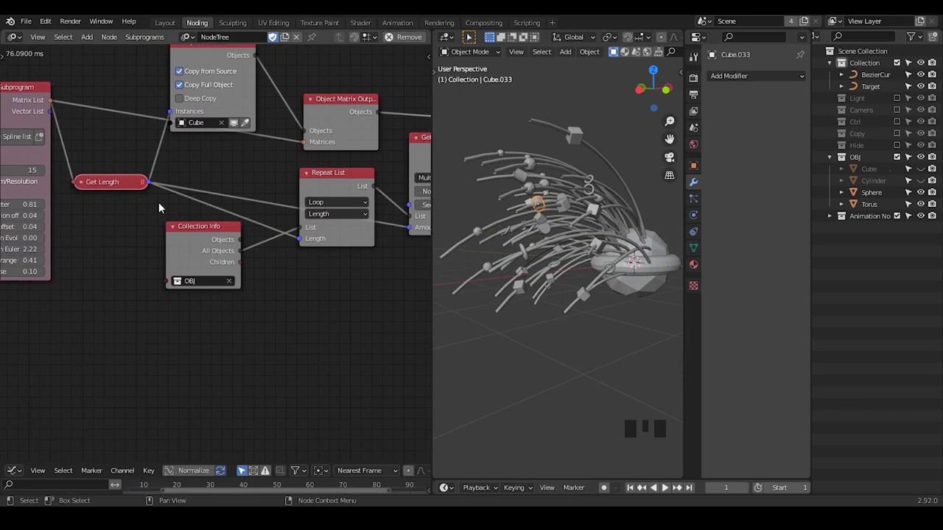
{"action": "middle_click_drag", "start_coordinate": [219, 167], "coordinate": [109, 170]}
{"action": "left_click_drag", "start_coordinate": [96, 147], "coordinate": [515, 299]}
{"action": "middle_click_drag", "start_coordinate": [327, 310], "coordinate": [350, 264], "text": "ctrl"}
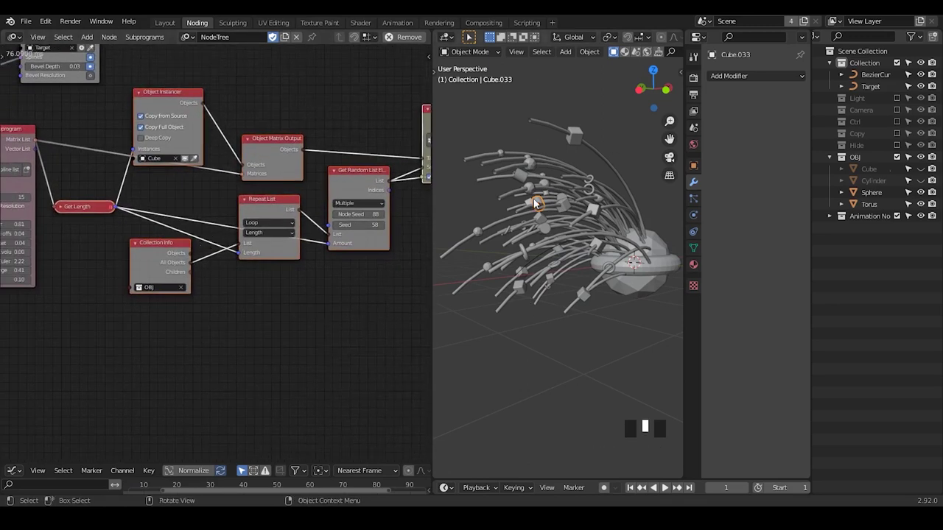
{"action": "left_click", "coordinate": [385, 106]}
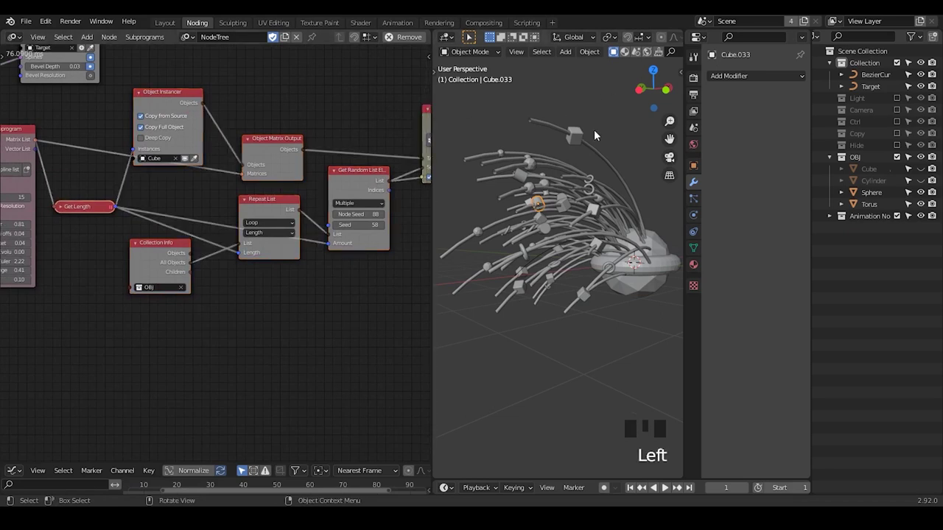
{"action": "left_click", "coordinate": [540, 268]}
{"action": "middle_click_drag", "start_coordinate": [339, 265], "coordinate": [306, 226]}
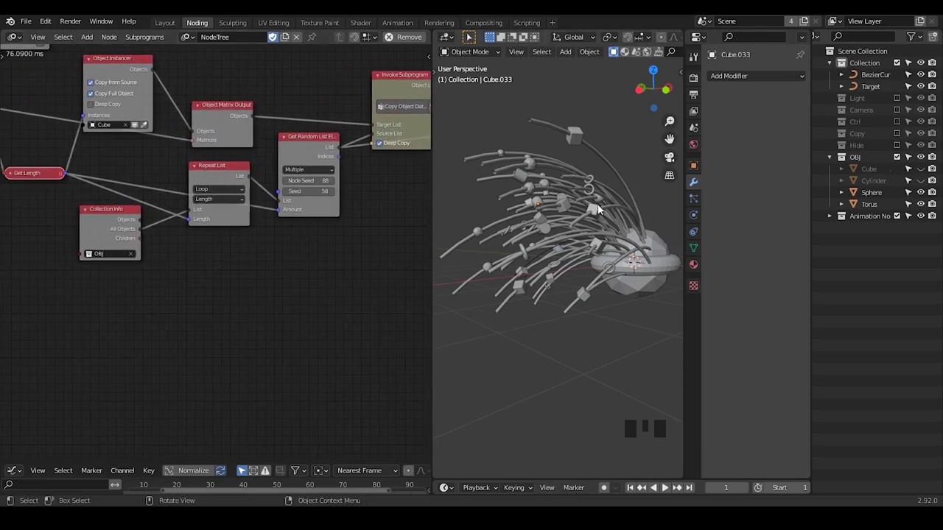
{"action": "mouse_move", "coordinate": [579, 233]}
{"action": "middle_mouse_down"}
{"action": "mouse_move", "coordinate": [617, 239]}
{"action": "mouse_move", "coordinate": [553, 219]}
{"action": "mouse_move", "coordinate": [568, 233]}
{"action": "middle_mouse_up"}
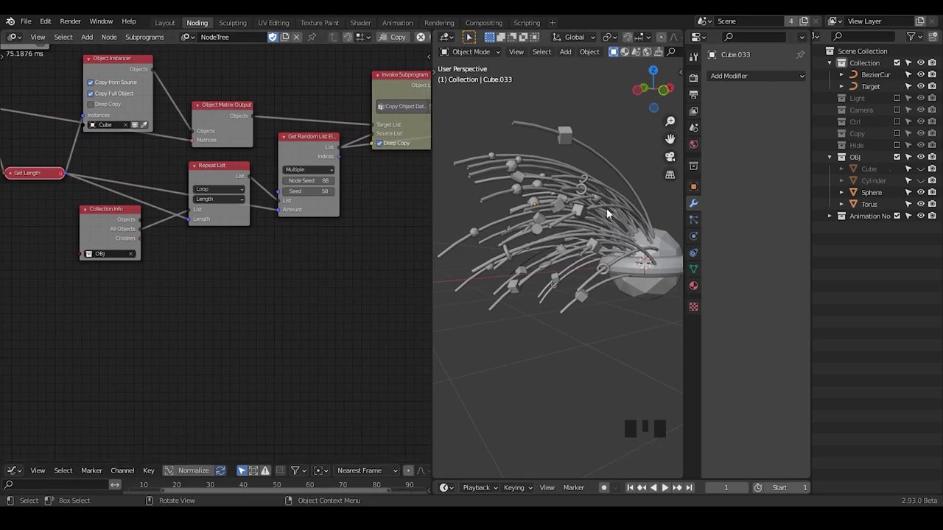
{"action": "left_click", "coordinate": [587, 151]}
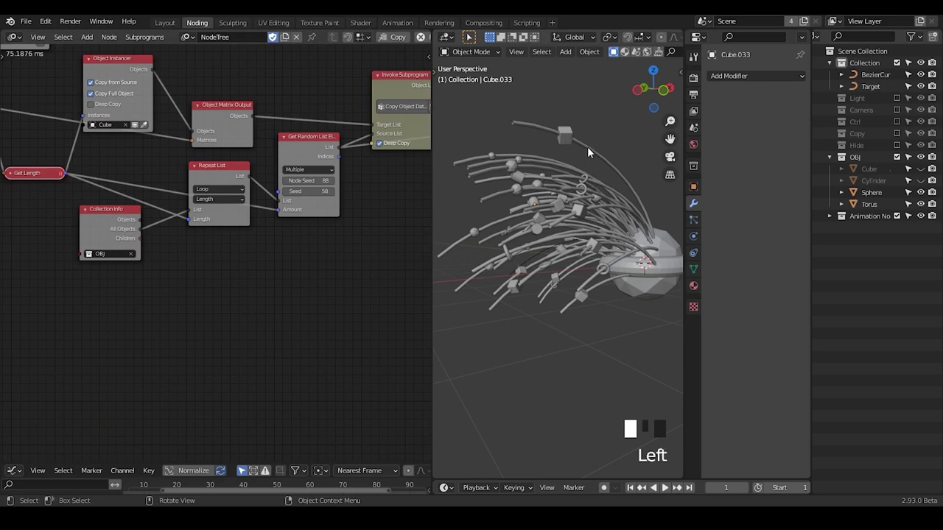
{"action": "mouse_move", "coordinate": [623, 254]}
{"action": "middle_mouse_down"}
{"action": "mouse_move", "coordinate": [594, 256]}
{"action": "mouse_move", "coordinate": [613, 259]}
{"action": "middle_mouse_up"}
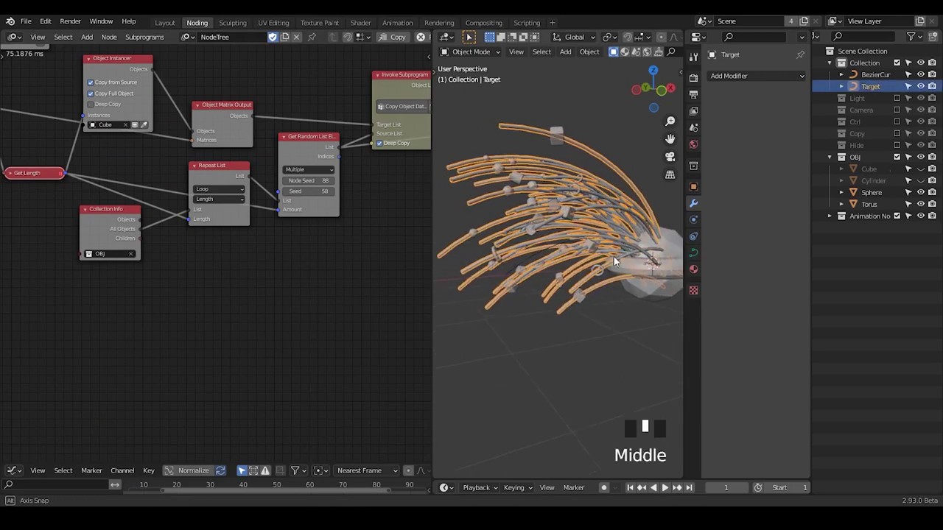
{"action": "left_click", "coordinate": [599, 138]}
Step: Set the Follow Spline list subprogram's Parameter to 0.90
{"action": "middle_click_drag", "start_coordinate": [9, 244], "coordinate": [247, 244]}
{"action": "middle_click_drag", "start_coordinate": [228, 298], "coordinate": [176, 190], "text": "ctrl"}
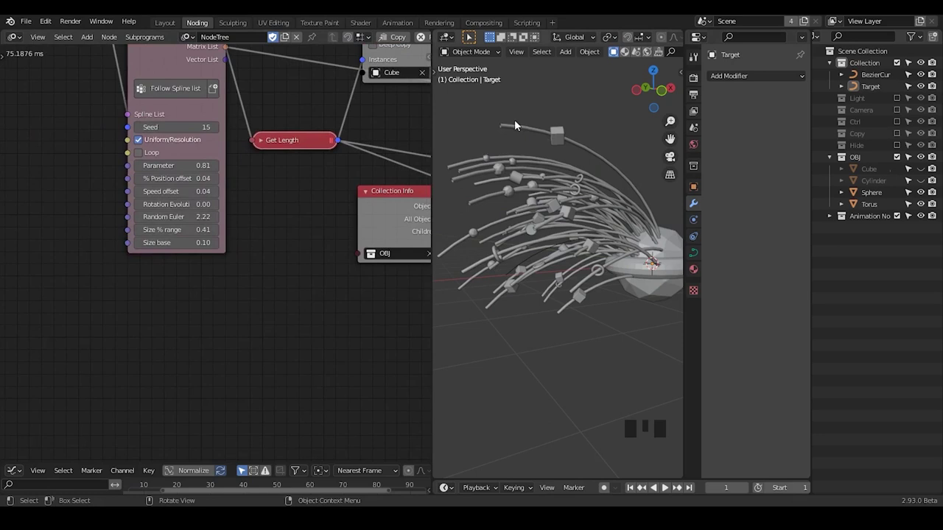
{"action": "mouse_move", "coordinate": [177, 165]}
{"action": "left_mouse_down"}
{"action": "mouse_move", "coordinate": [221, 165]}
{"action": "mouse_move", "coordinate": [183, 161]}
{"action": "left_mouse_up"}
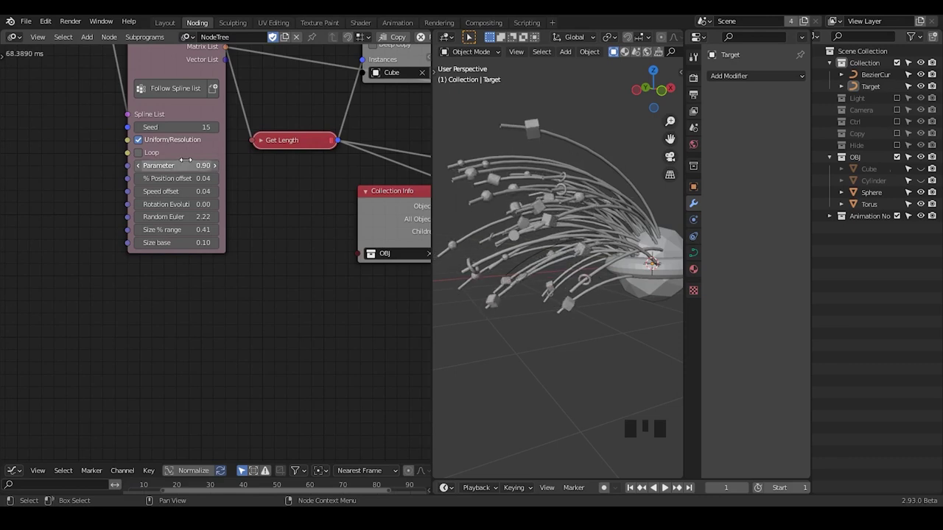
Step: Isolate the BezierCurve in the viewport by hiding all other objects
{"action": "middle_click_drag", "start_coordinate": [199, 217], "coordinate": [296, 366]}
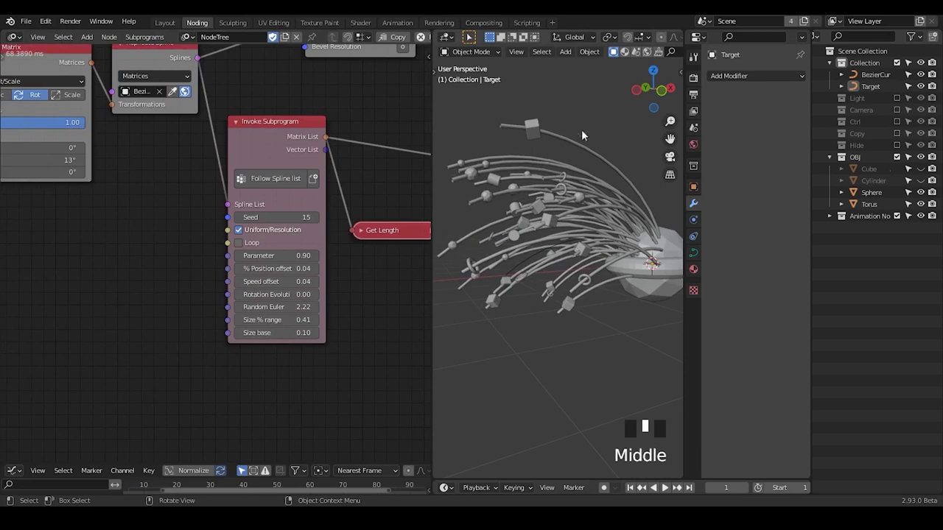
{"action": "middle_click_drag", "start_coordinate": [125, 184], "coordinate": [244, 319]}
{"action": "middle_click_drag", "start_coordinate": [146, 170], "coordinate": [230, 320]}
{"action": "middle_click_drag", "start_coordinate": [225, 149], "coordinate": [172, 226], "text": "ctrl"}
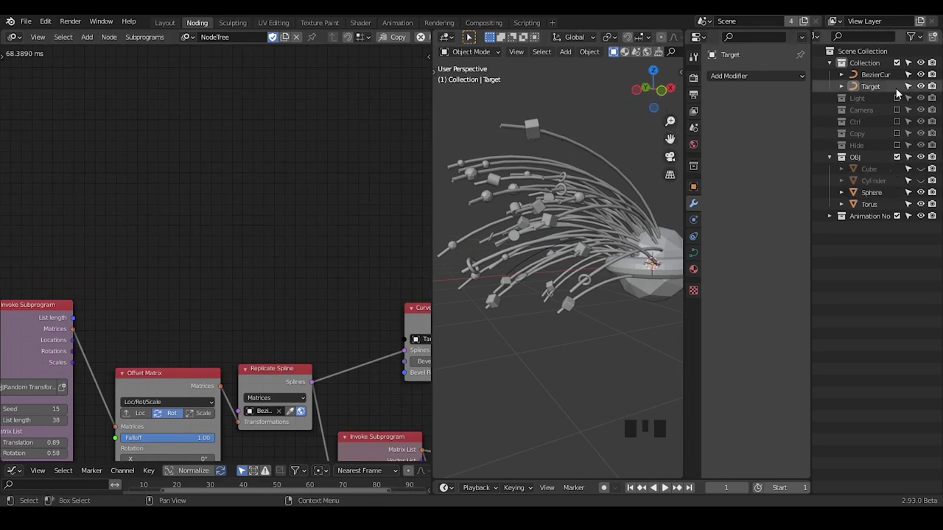
{"action": "left_click", "coordinate": [874, 74]}
{"action": "key", "text": "shift+h"}
{"action": "mouse_move", "coordinate": [600, 226]}
{"action": "middle_mouse_down"}
{"action": "mouse_move", "coordinate": [598, 252]}
{"action": "mouse_move", "coordinate": [592, 241]}
{"action": "mouse_move", "coordinate": [587, 251]}
{"action": "middle_mouse_up"}
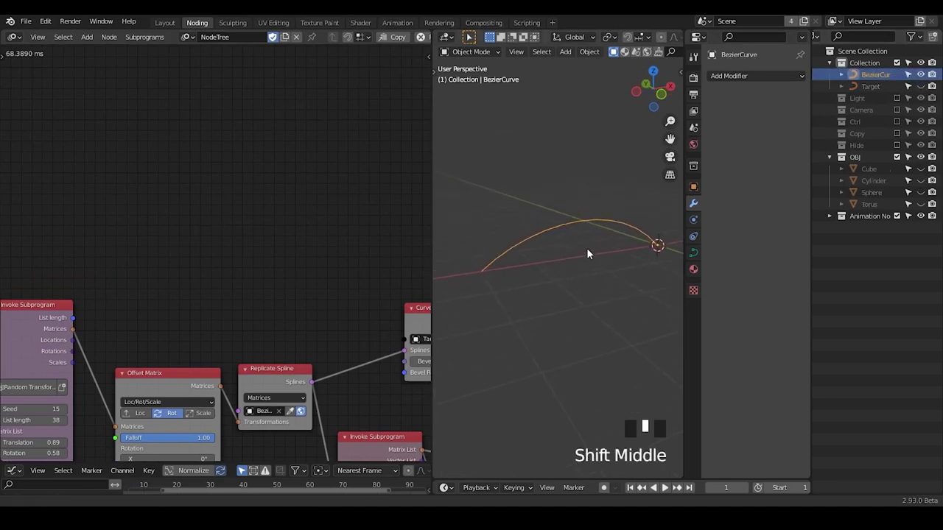
{"action": "key", "text": "d"}
{"action": "left_click_drag", "start_coordinate": [657, 245], "coordinate": [484, 260]}
{"action": "key", "text": "d"}
{"action": "right_click_drag", "start_coordinate": [555, 236], "coordinate": [556, 258]}
Step: Add the Turbulent Splines subprogram node above the Offset Matrix and Replicate Spline nodes and widen it
{"action": "key", "text": "ctrl+a"}
{"action": "type", "text": "turbul"}
{"action": "key", "text": "Return"}
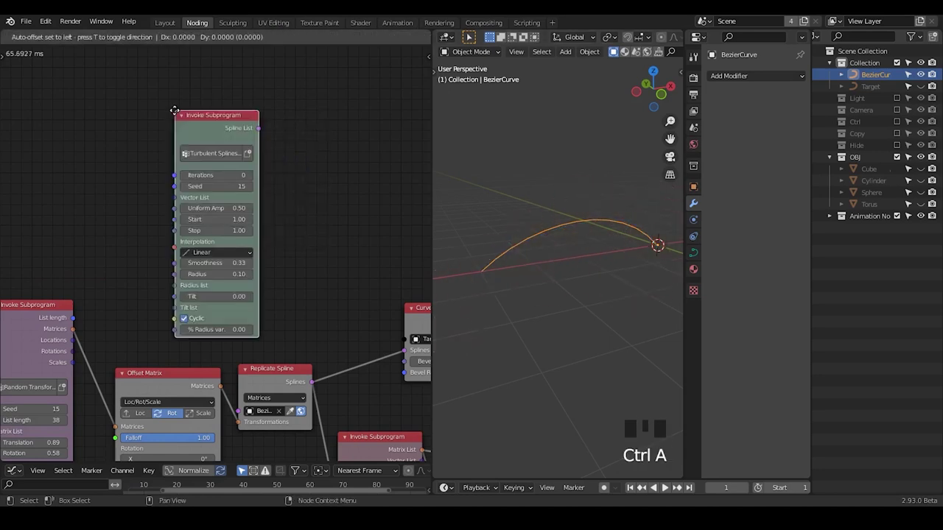
{"action": "left_click", "coordinate": [209, 112]}
{"action": "middle_click_drag", "start_coordinate": [203, 213], "coordinate": [252, 217]}
{"action": "middle_click_drag", "start_coordinate": [252, 217], "coordinate": [272, 157], "text": "ctrl"}
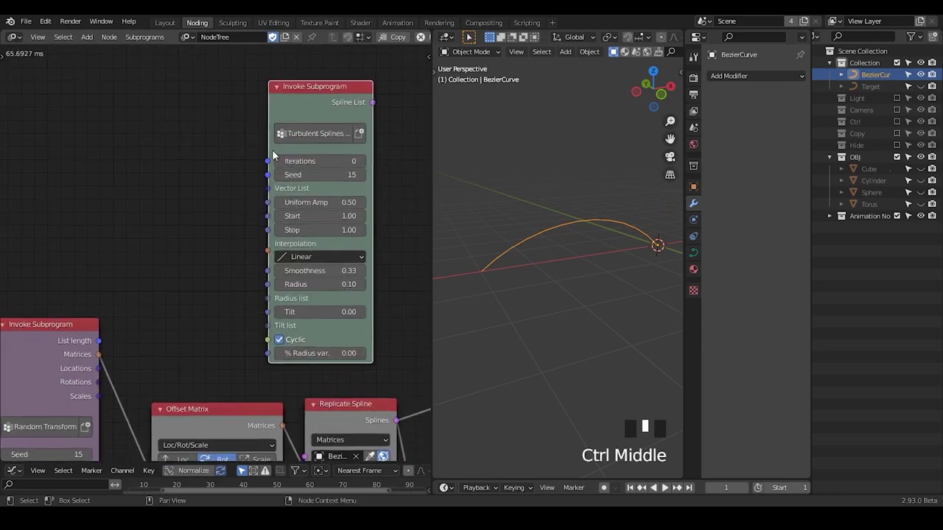
{"action": "left_click_drag", "start_coordinate": [269, 149], "coordinate": [117, 207]}
{"action": "left_click_drag", "start_coordinate": [273, 174], "coordinate": [301, 182]}
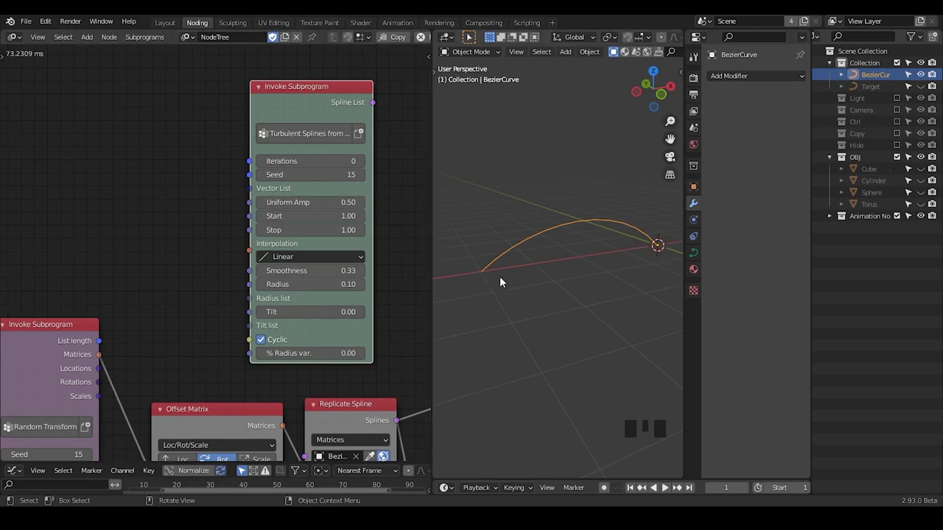
Step: Add a Spline Info node that reads the BezierCurve and attach a Viewer to its Points output
{"action": "middle_click_drag", "start_coordinate": [139, 237], "coordinate": [163, 222]}
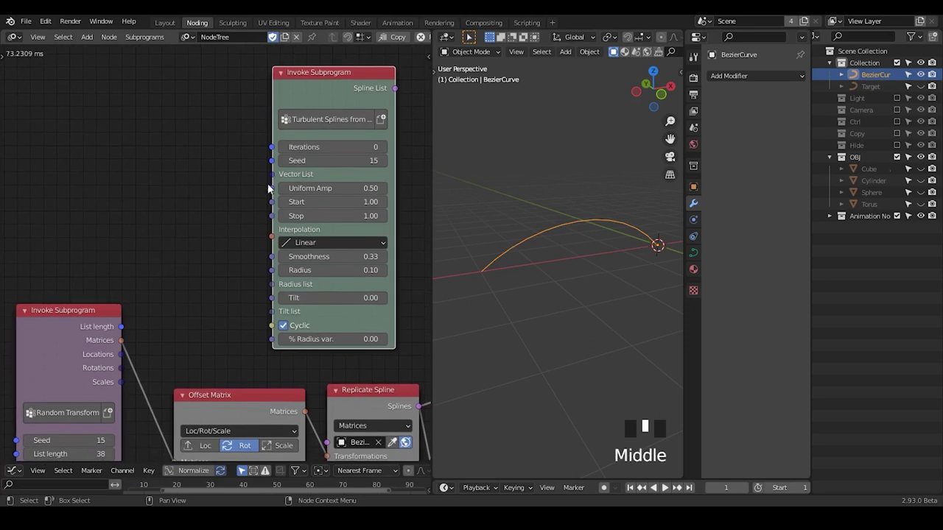
{"action": "key", "text": "ctrl+a"}
{"action": "type", "text": "spline info"}
{"action": "key", "text": "Return"}
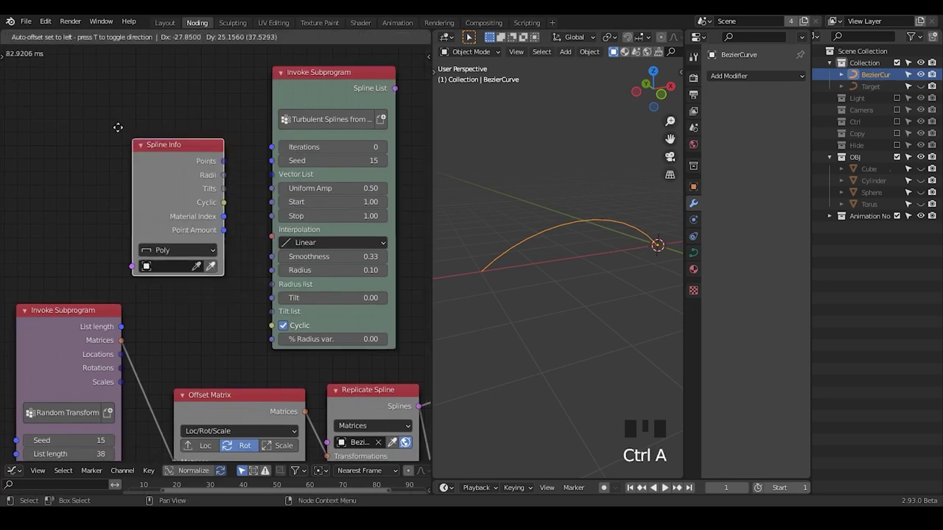
{"action": "left_click", "coordinate": [161, 228]}
{"action": "left_click_drag", "start_coordinate": [133, 143], "coordinate": [89, 137]}
{"action": "key", "text": "w"}
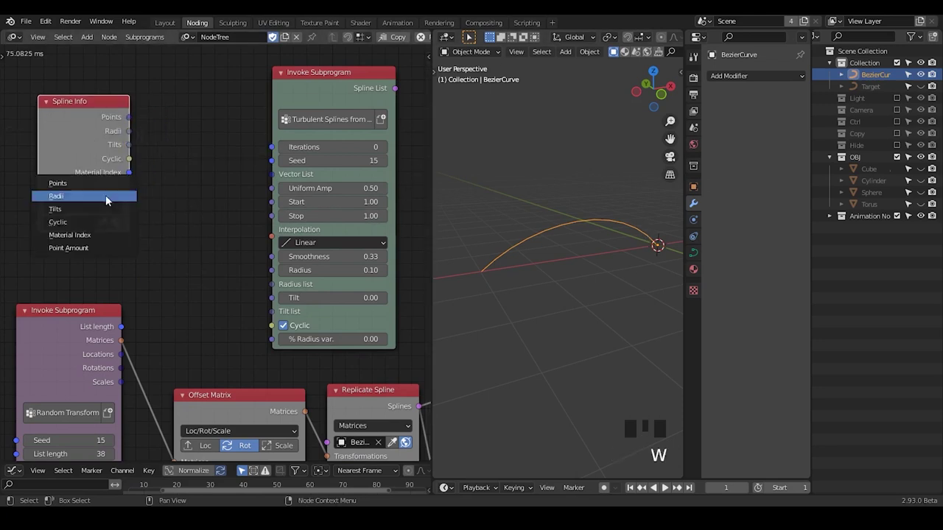
{"action": "left_click", "coordinate": [95, 183]}
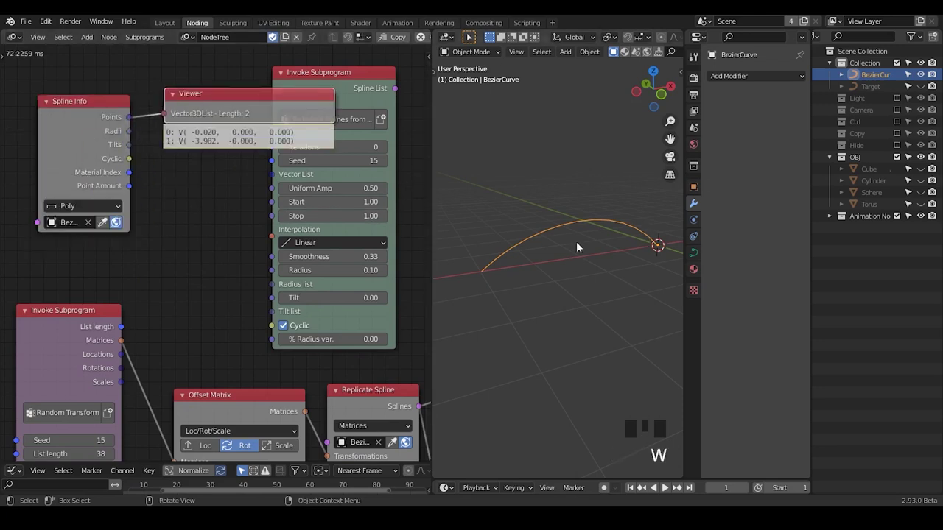
Step: Compare the BezierCurve's control points in Edit Mode with the points listed in the Viewer
{"action": "key", "text": "Tab"}
{"action": "left_click", "coordinate": [507, 266]}
{"action": "left_click", "coordinate": [671, 235], "text": "shift"}
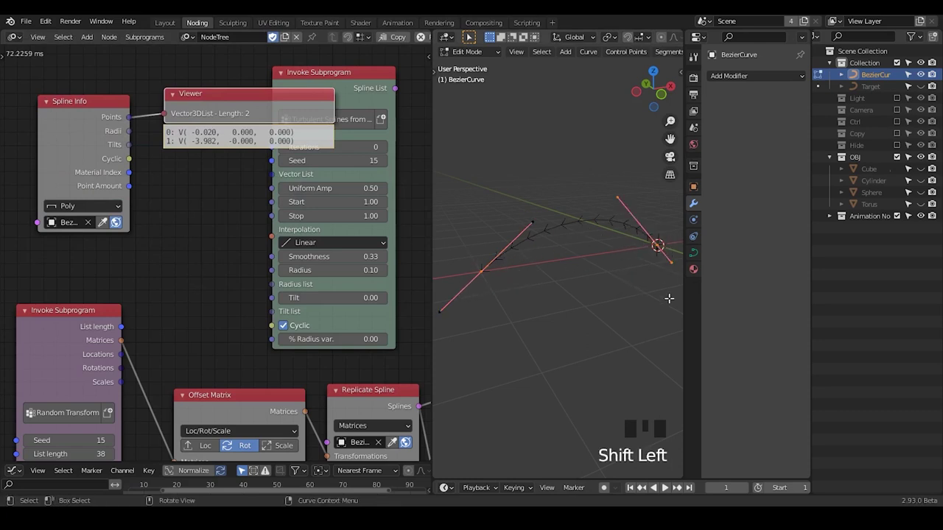
{"action": "key", "text": "Tab"}
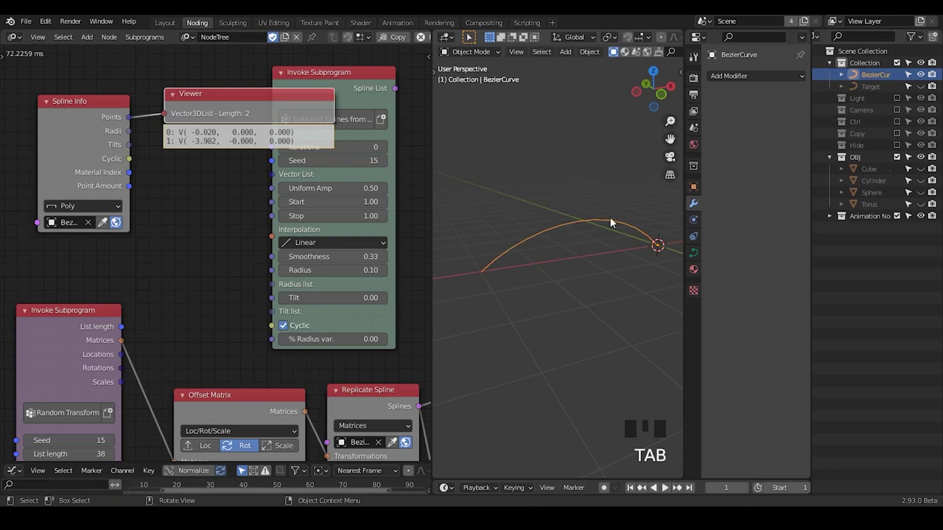
{"action": "key", "text": "Left"}
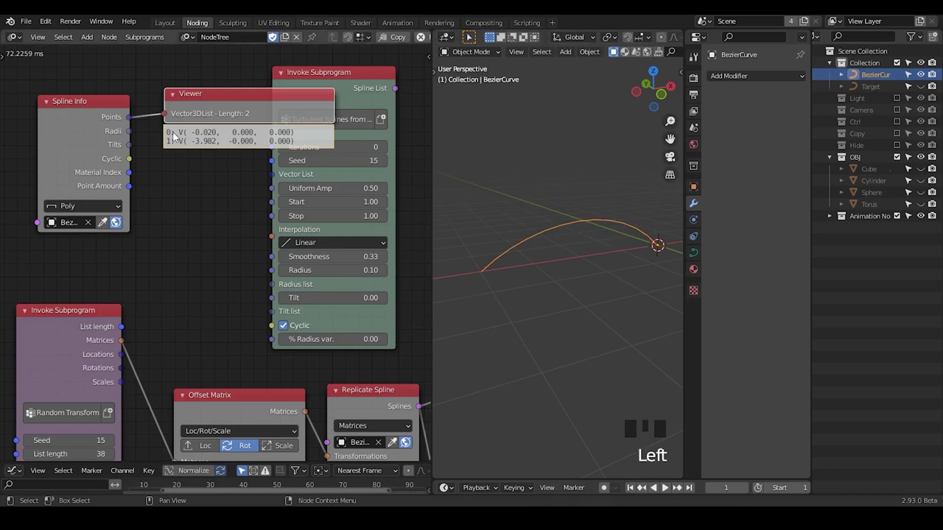
Step: Delete the Viewer and Spline Info nodes
{"action": "key", "text": "x"}
{"action": "left_click", "coordinate": [96, 121]}
{"action": "key", "text": "x"}
Step: Add an Evaluate Spline node beside the Turbulent Splines subprogram and assign the BezierCurve as its spline
{"action": "key", "text": "ctrl+a"}
{"action": "type", "text": "evaul"}
{"action": "key", "text": "BackSpace"}
{"action": "key", "text": "BackSpace"}
{"action": "type", "text": "luate sp"}
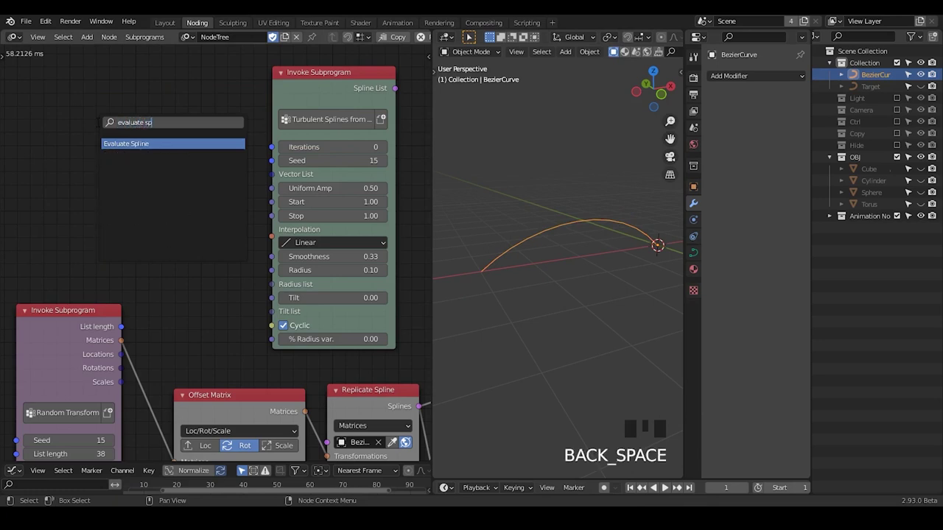
{"action": "key", "text": "Return"}
{"action": "left_click", "coordinate": [63, 86]}
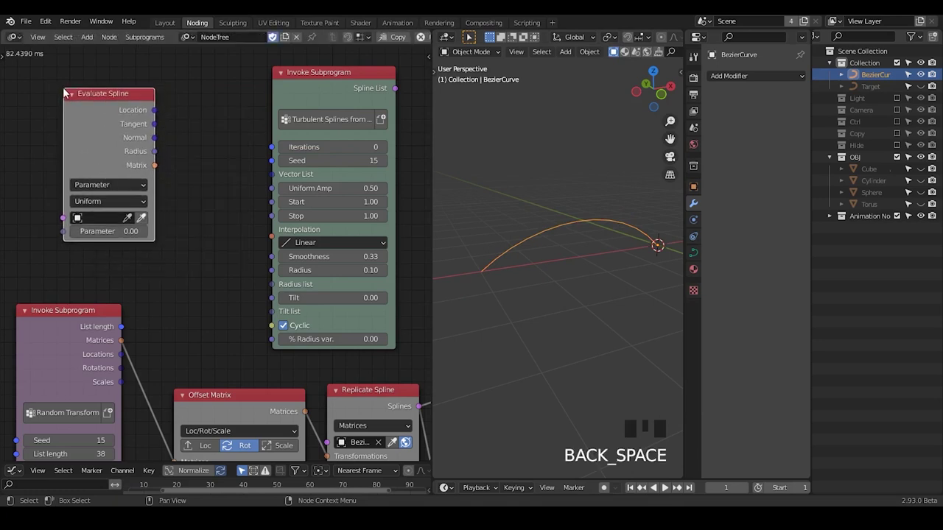
{"action": "left_click", "coordinate": [140, 217]}
Step: Switch the Evaluate Spline node to Range Count and set its Amount to 5
{"action": "left_click_drag", "start_coordinate": [132, 129], "coordinate": [112, 131]}
{"action": "left_click", "coordinate": [100, 187]}
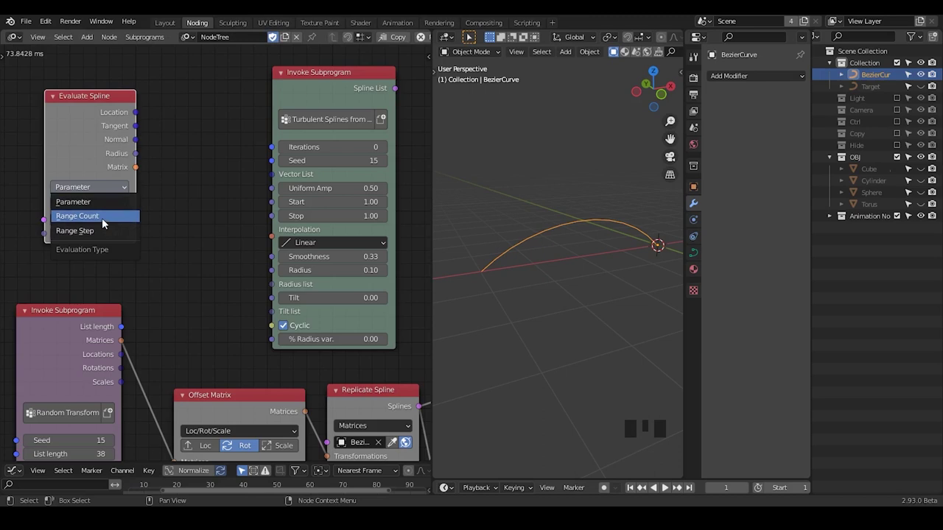
{"action": "left_click", "coordinate": [102, 217]}
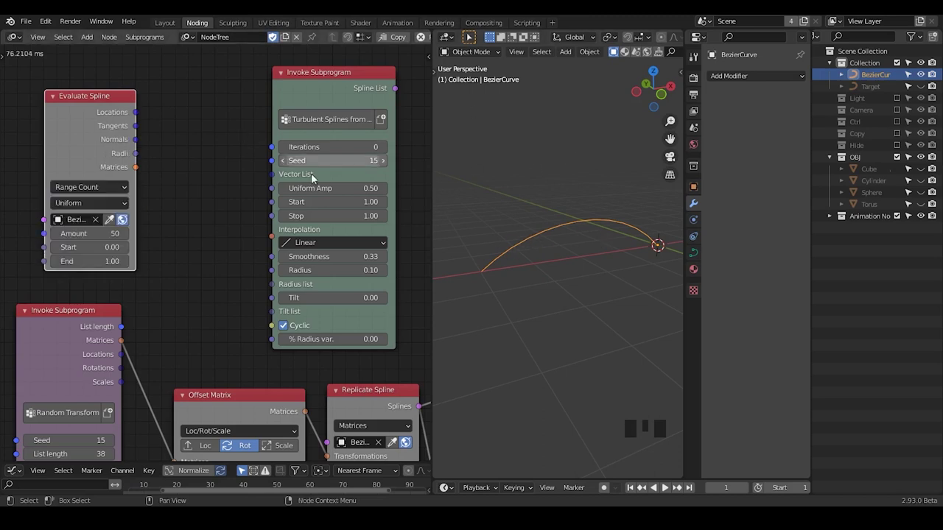
{"action": "left_click", "coordinate": [331, 97]}
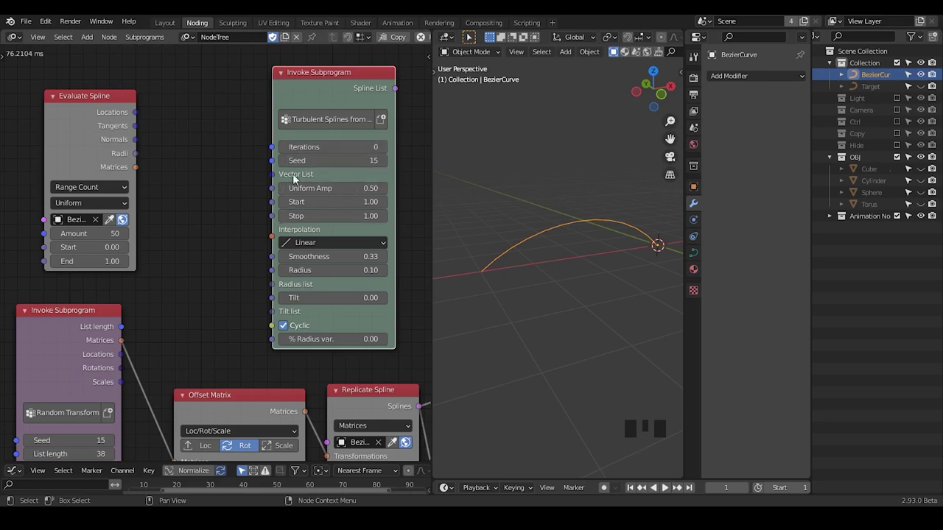
{"action": "left_click", "coordinate": [93, 232]}
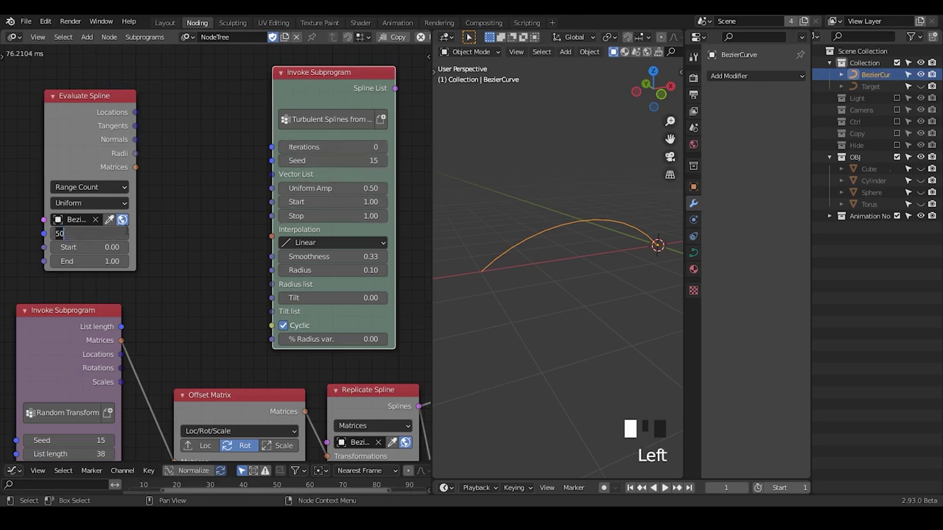
{"action": "key", "text": "Return"}
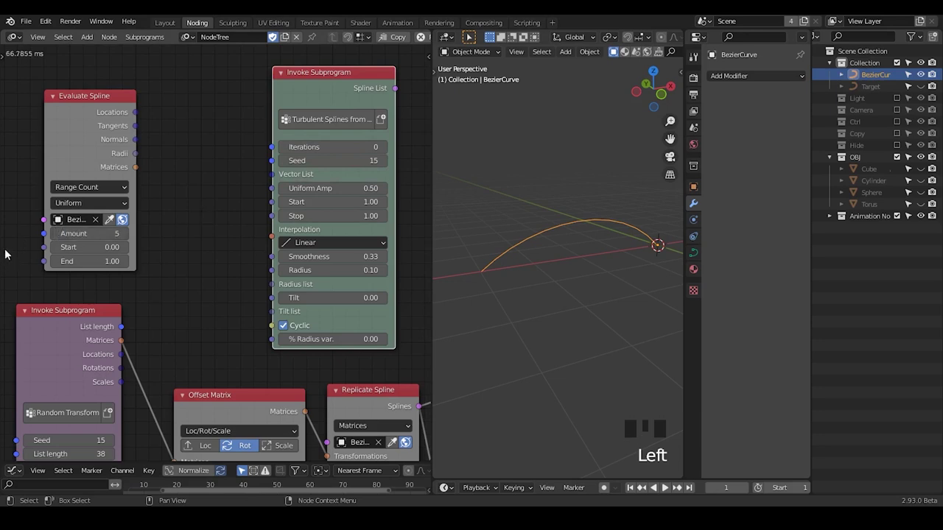
Step: Link Evaluate Spline's Locations to the Turbulent Splines Vector List and Random Transform's List length to its Iterations
{"action": "left_click_drag", "start_coordinate": [136, 112], "coordinate": [271, 174]}
{"action": "left_click_drag", "start_coordinate": [332, 84], "coordinate": [303, 85]}
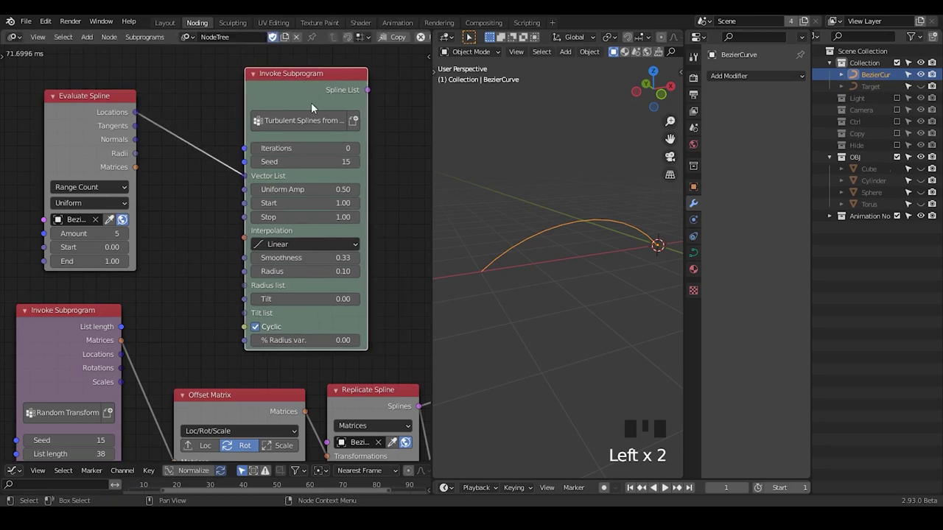
{"action": "left_click_drag", "start_coordinate": [121, 326], "coordinate": [257, 141]}
Step: Insert a reroute on the Replicate Spline output links and move it up beside the Turbulent Splines subprogram
{"action": "middle_click_drag", "start_coordinate": [299, 243], "coordinate": [189, 240]}
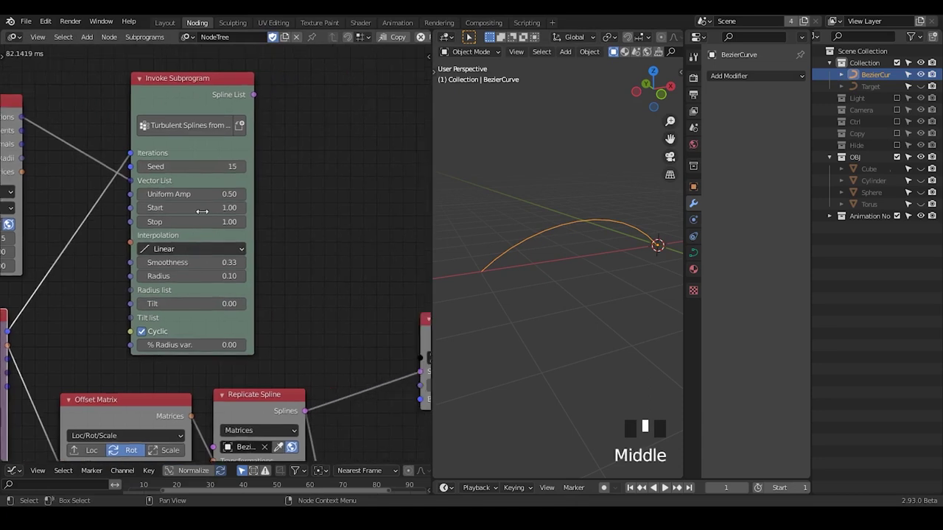
{"action": "middle_click_drag", "start_coordinate": [282, 230], "coordinate": [268, 186]}
{"action": "right_click_drag", "start_coordinate": [331, 292], "coordinate": [292, 425], "text": "shift"}
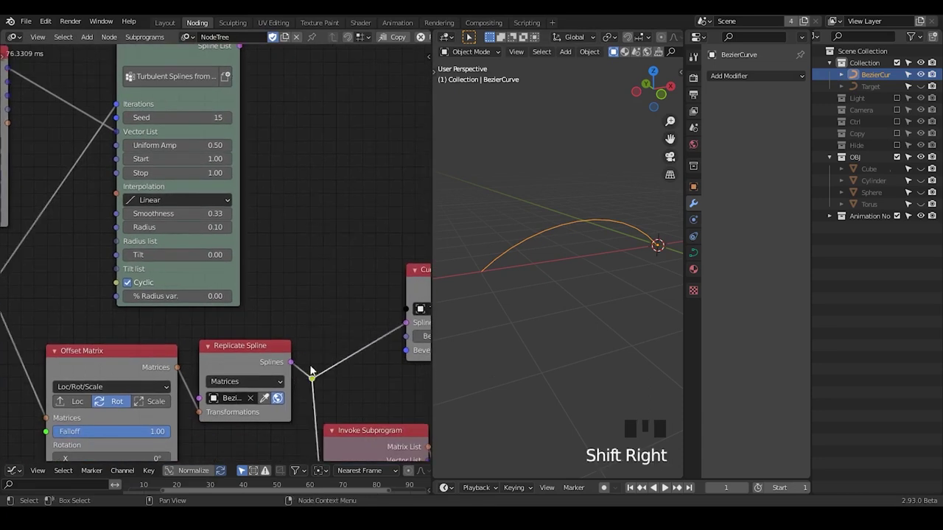
{"action": "key", "text": "g"}
{"action": "left_click", "coordinate": [324, 190]}
Step: Link the Turbulent Splines Spline List output to the reroute, replacing the Replicate Spline input, and deselect the BezierCurve
{"action": "middle_click_drag", "start_coordinate": [319, 170], "coordinate": [339, 227]}
{"action": "left_click", "coordinate": [263, 118]}
{"action": "left_click_drag", "start_coordinate": [259, 102], "coordinate": [347, 266]}
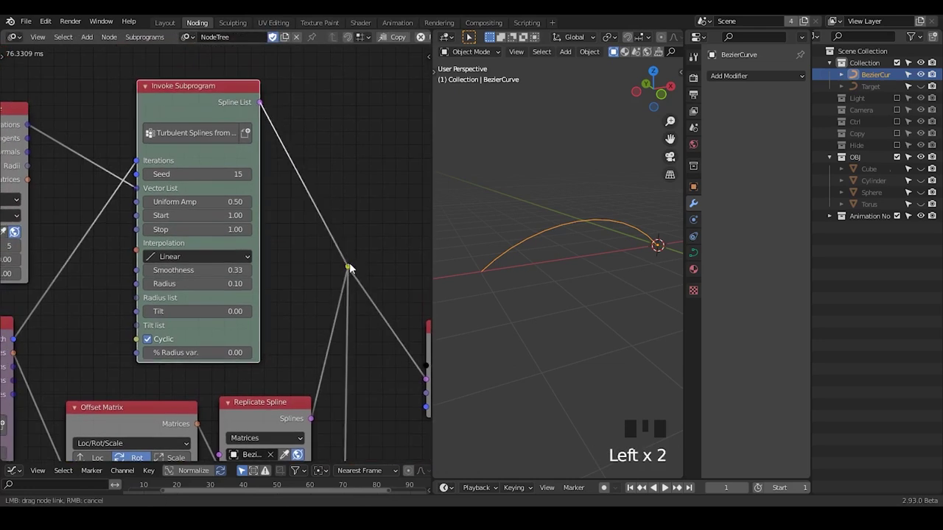
{"action": "left_click", "coordinate": [573, 181]}
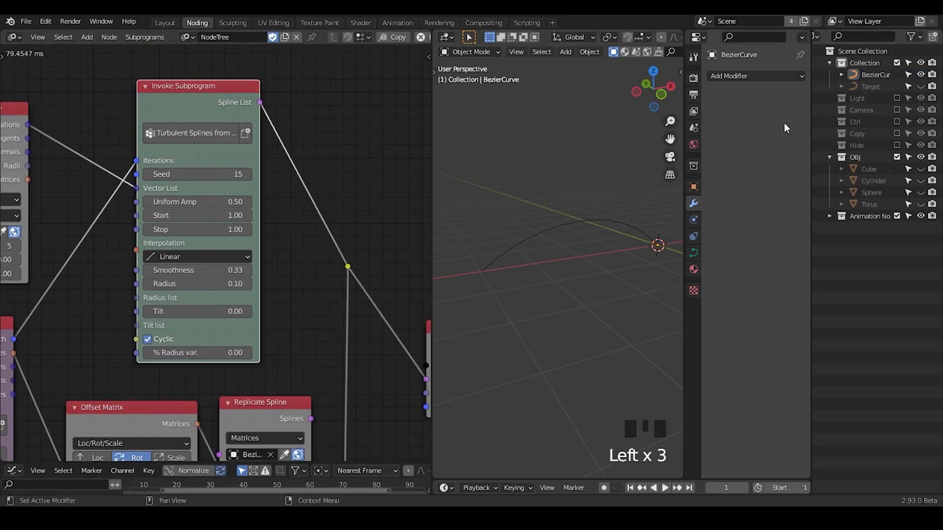
Step: Unhide the Target curve in the viewport and select it
{"action": "left_click", "coordinate": [919, 87]}
{"action": "left_click", "coordinate": [870, 86]}
{"action": "middle_click_drag", "start_coordinate": [648, 222], "coordinate": [591, 248]}
{"action": "left_click", "coordinate": [573, 236]}
{"action": "left_click", "coordinate": [591, 248]}
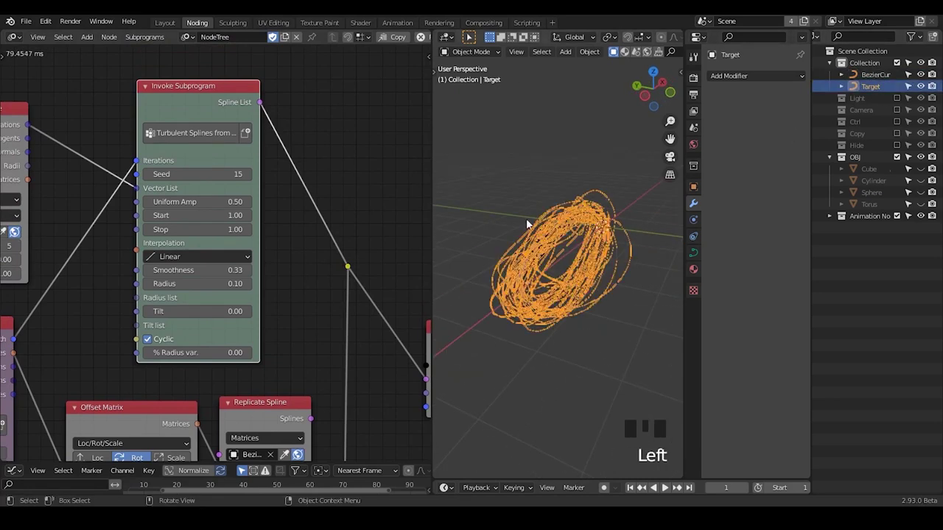
Step: Set the Turbulent Splines Radius to 1 and turn off Cyclic, with the Target curve deselected
{"action": "left_click", "coordinate": [197, 283]}
{"action": "type", "text": "1"}
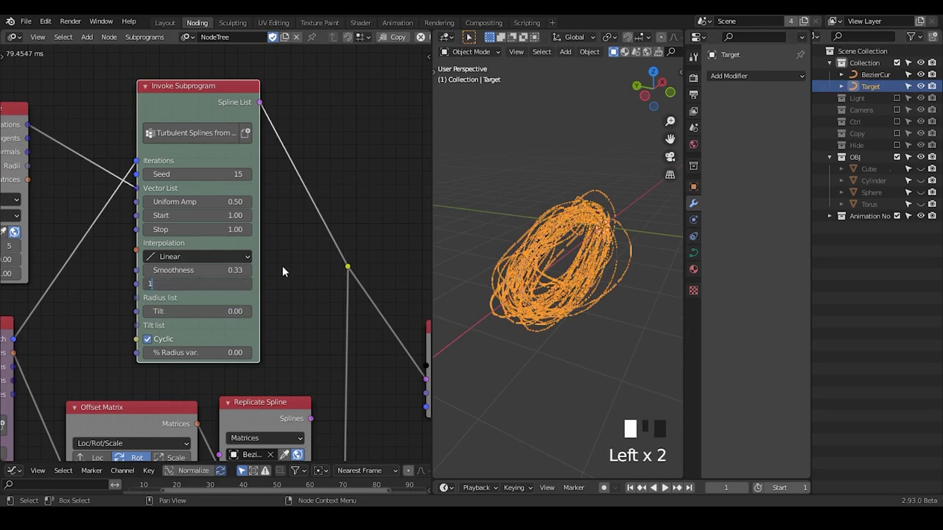
{"action": "key", "text": "Return"}
{"action": "left_click", "coordinate": [148, 339]}
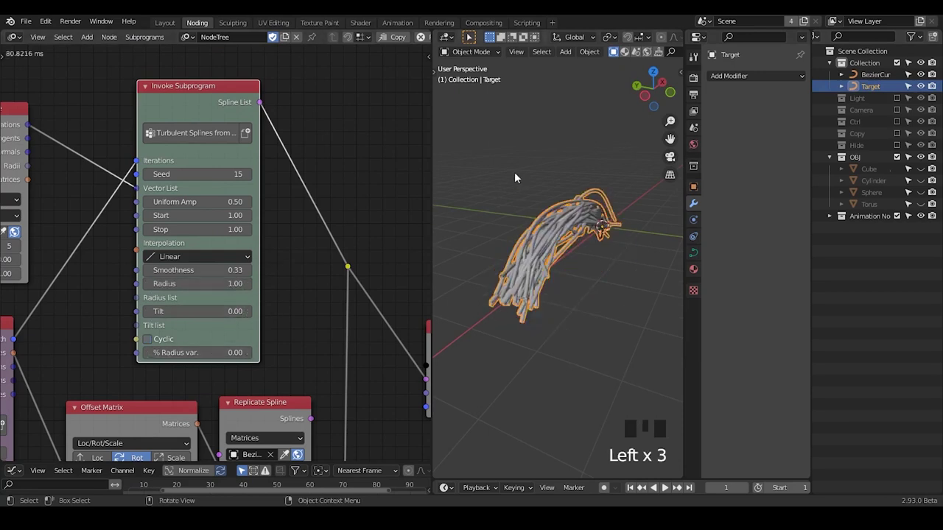
{"action": "left_click", "coordinate": [522, 284]}
{"action": "middle_click_drag", "start_coordinate": [522, 284], "coordinate": [534, 183]}
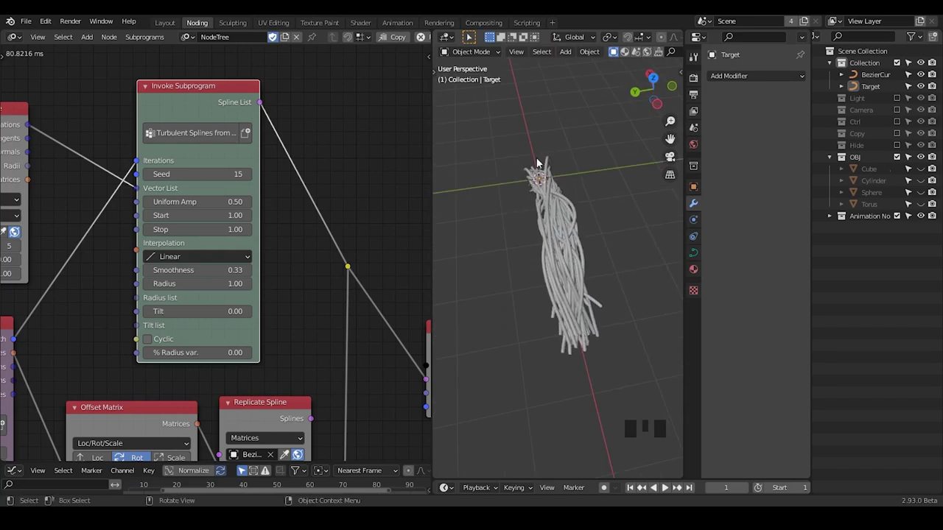
Step: Mark the spline bundle near the curve's origin with a temporary annotation and erase it
{"action": "key", "text": "d"}
{"action": "left_click_drag", "start_coordinate": [548, 162], "coordinate": [564, 274]}
{"action": "mouse_move", "coordinate": [564, 247]}
{"action": "right_mouse_down"}
{"action": "mouse_move", "coordinate": [558, 263]}
{"action": "mouse_move", "coordinate": [556, 254]}
{"action": "right_mouse_up"}
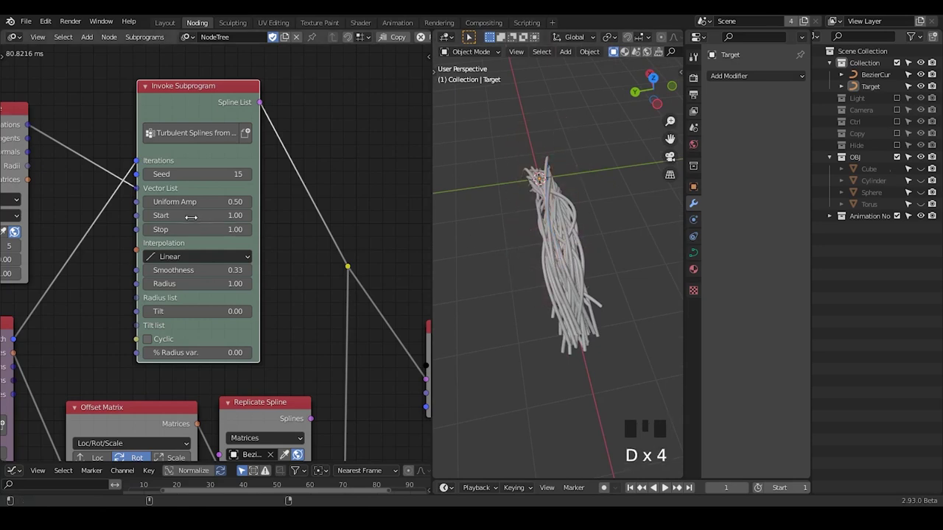
Step: Set the Turbulent Splines Uniform Amp to 0.77 and its Start value to 0
{"action": "left_click_drag", "start_coordinate": [194, 202], "coordinate": [410, 246]}
{"action": "middle_click_drag", "start_coordinate": [515, 254], "coordinate": [532, 284]}
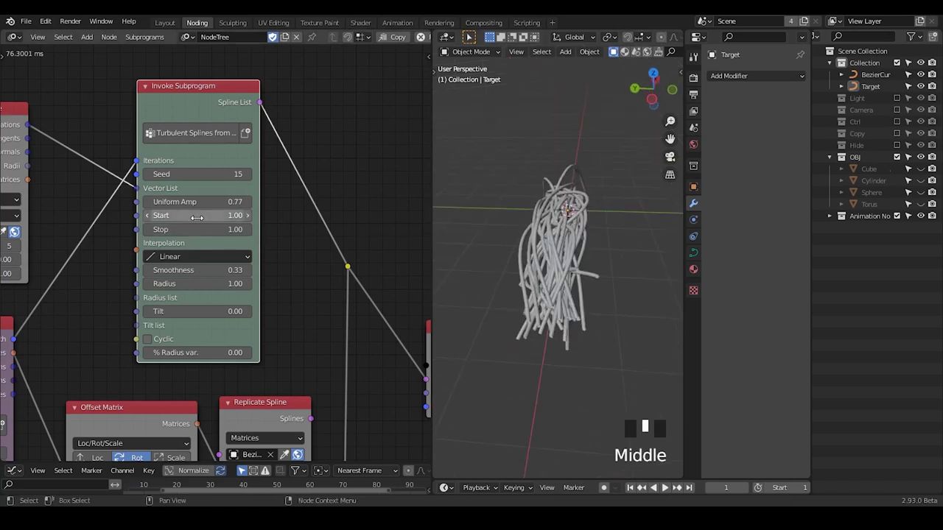
{"action": "middle_click_drag", "start_coordinate": [203, 219], "coordinate": [282, 207]}
{"action": "left_click", "coordinate": [300, 206]}
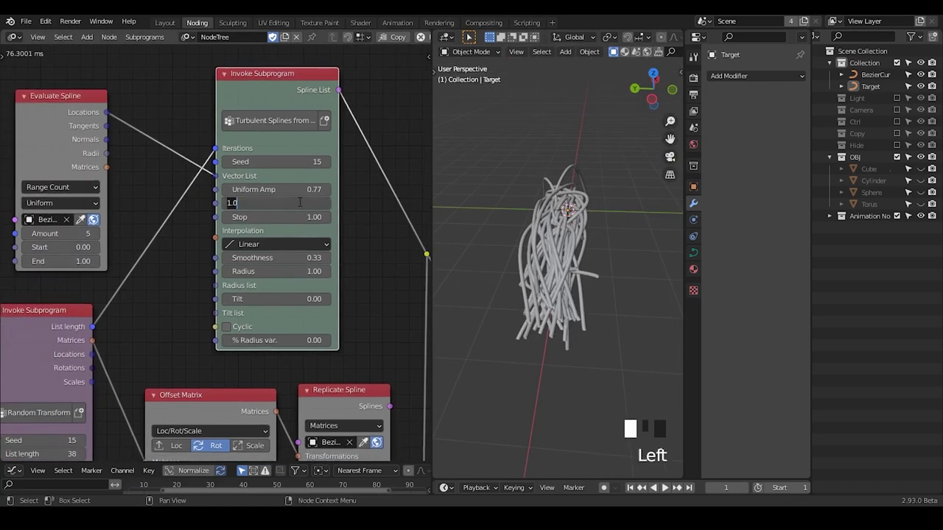
{"action": "type", "text": "0"}
{"action": "key", "text": "Return"}
Step: Annotate the converging spline ends at the curve's origin with temporary strokes and erase them
{"action": "middle_click_drag", "start_coordinate": [534, 209], "coordinate": [645, 227]}
{"action": "key", "text": "d"}
{"action": "mouse_move", "coordinate": [608, 234]}
{"action": "left_mouse_down"}
{"action": "mouse_move", "coordinate": [613, 255]}
{"action": "mouse_move", "coordinate": [658, 213]}
{"action": "left_mouse_up"}
{"action": "key", "text": "d"}
{"action": "right_click_drag", "start_coordinate": [655, 206], "coordinate": [620, 291]}
{"action": "middle_click_drag", "start_coordinate": [618, 298], "coordinate": [629, 234], "text": "shift"}
{"action": "left_click_drag", "start_coordinate": [629, 234], "coordinate": [631, 246]}
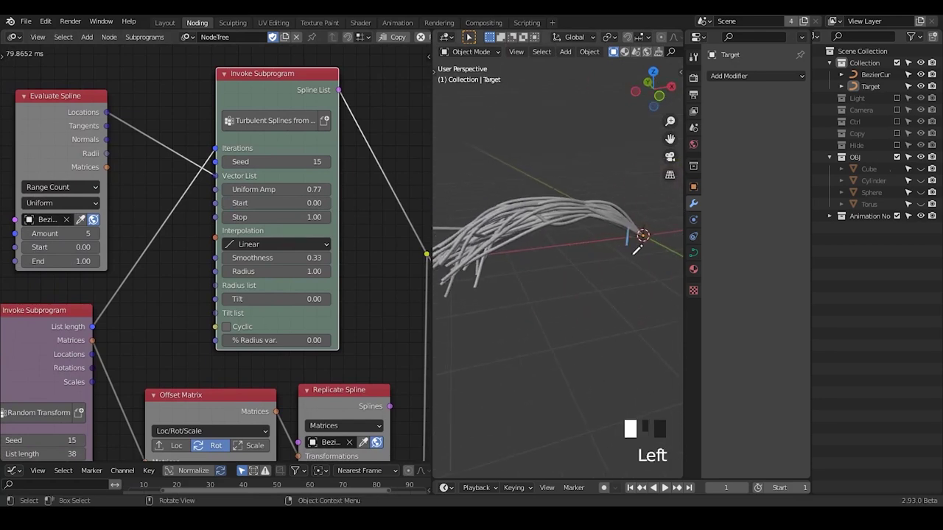
{"action": "right_click_drag", "start_coordinate": [638, 235], "coordinate": [610, 273]}
{"action": "mouse_move", "coordinate": [552, 317]}
{"action": "middle_mouse_down", "text": "ctrl"}
{"action": "mouse_move", "coordinate": [554, 332]}
{"action": "mouse_move", "coordinate": [476, 276]}
{"action": "middle_mouse_up", "text": "ctrl"}
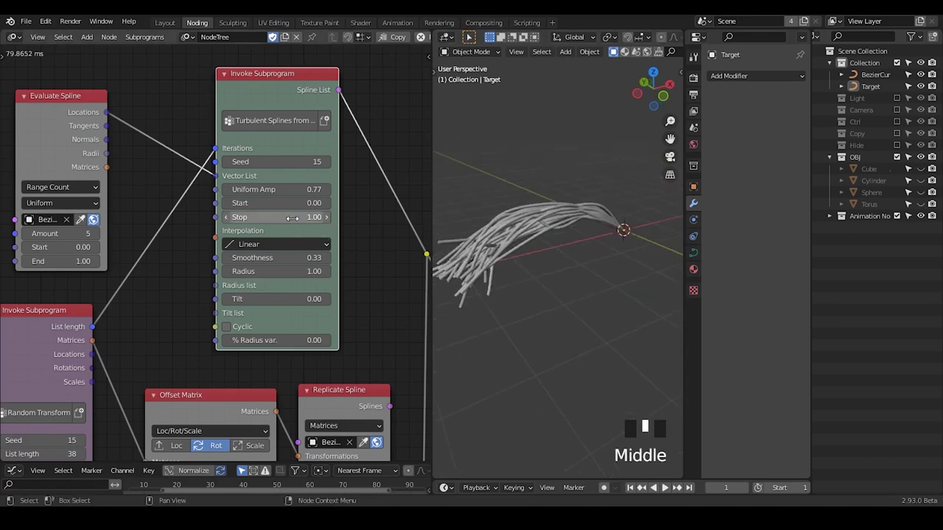
Step: Try Exponential interpolation on the Turbulent Splines subprogram, toggling its two easing options
{"action": "middle_click_drag", "start_coordinate": [243, 269], "coordinate": [298, 259]}
{"action": "left_click", "coordinate": [317, 234]}
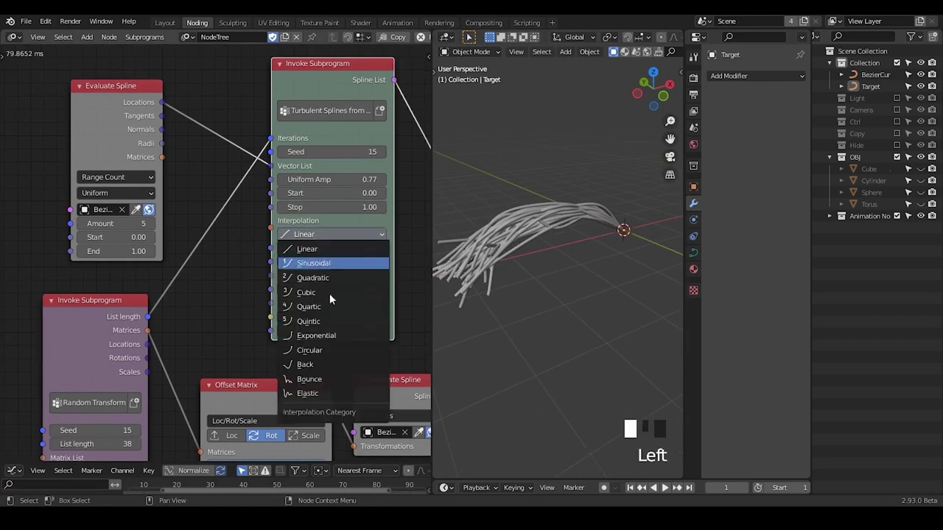
{"action": "left_click", "coordinate": [324, 335]}
{"action": "left_click", "coordinate": [380, 235]}
{"action": "left_click", "coordinate": [380, 235]}
{"action": "left_click", "coordinate": [380, 234]}
{"action": "left_click", "coordinate": [380, 235]}
{"action": "left_click", "coordinate": [366, 235]}
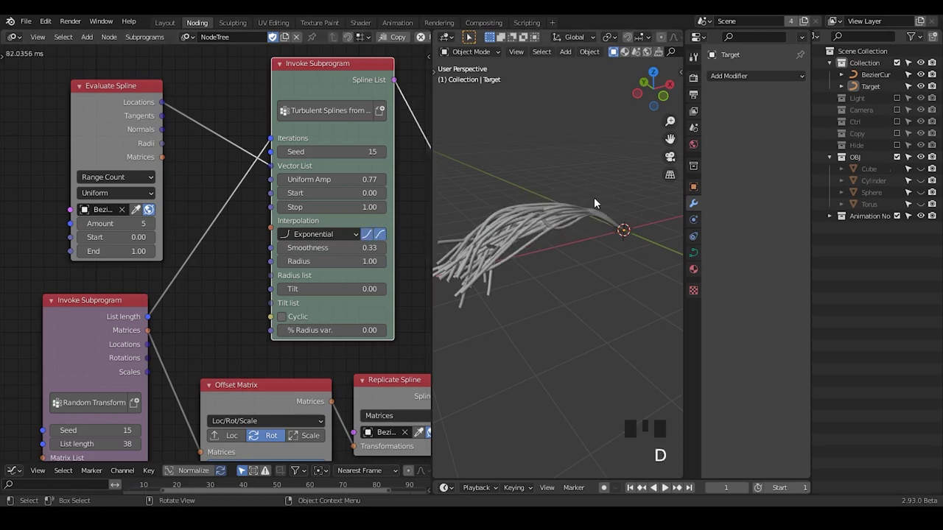
{"action": "key", "text": "d"}
{"action": "key", "text": "d"}
{"action": "key", "text": "d"}
{"action": "left_click", "coordinate": [366, 234]}
{"action": "left_click", "coordinate": [380, 234]}
Step: Move the Random Transform and Evaluate Spline nodes farther from the Turbulent Splines subprogram to free space between them
{"action": "middle_click_drag", "start_coordinate": [194, 274], "coordinate": [221, 259]}
{"action": "left_click_drag", "start_coordinate": [93, 323], "coordinate": [26, 381]}
{"action": "middle_click_drag", "start_coordinate": [154, 311], "coordinate": [154, 358]}
{"action": "left_click_drag", "start_coordinate": [146, 171], "coordinate": [72, 134]}
Step: Outline both ends of the spline bundle with annotation strokes
{"action": "middle_click_drag", "start_coordinate": [507, 247], "coordinate": [504, 262], "text": "ctrl"}
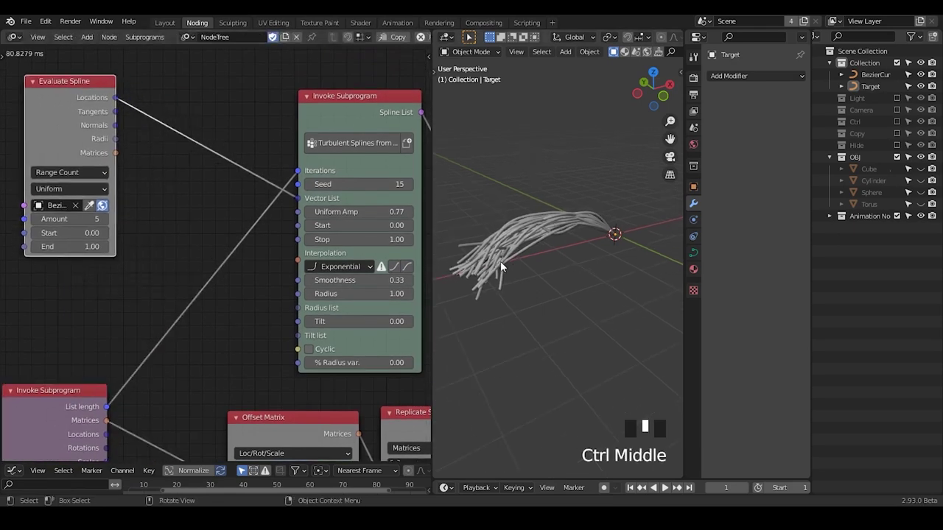
{"action": "key", "text": "d"}
{"action": "left_click_drag", "start_coordinate": [618, 207], "coordinate": [608, 221]}
{"action": "left_click_drag", "start_coordinate": [466, 239], "coordinate": [508, 247]}
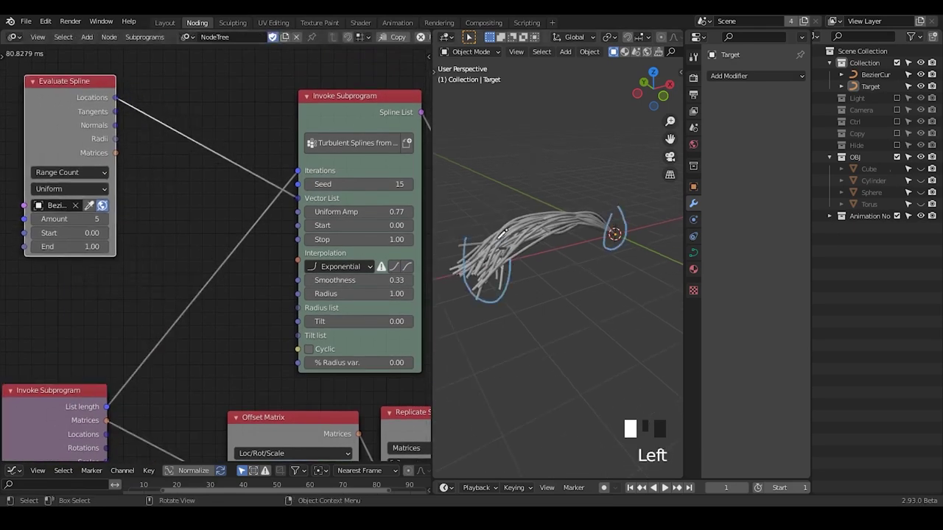
Step: Add a Mirror Interpolation node and link its output to the Turbulent Splines Interpolation input
{"action": "key", "text": "ctrl+a"}
{"action": "type", "text": "mirr"}
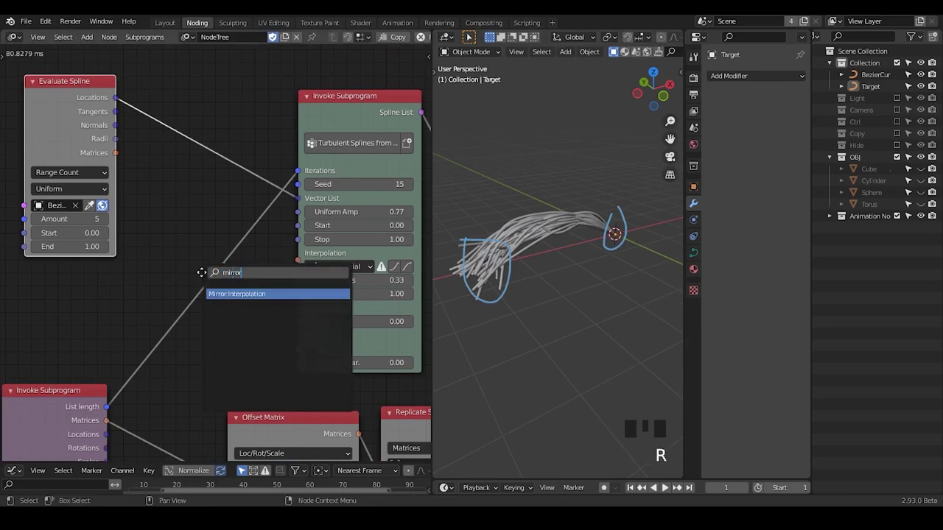
{"action": "type", "text": "or"}
{"action": "key", "text": "Return"}
{"action": "left_click", "coordinate": [109, 293]}
{"action": "left_click_drag", "start_coordinate": [111, 295], "coordinate": [298, 255]}
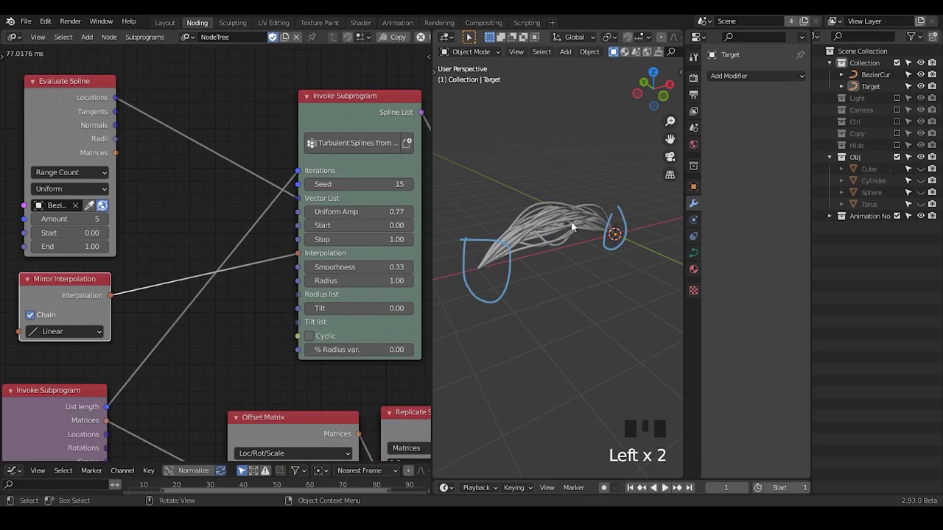
Step: Erase the annotation strokes around the spline bundle
{"action": "middle_click_drag", "start_coordinate": [571, 199], "coordinate": [581, 233]}
{"action": "right_click_drag", "start_coordinate": [486, 287], "coordinate": [479, 238]}
{"action": "left_click_drag", "start_coordinate": [515, 193], "coordinate": [541, 180]}
{"action": "right_click_drag", "start_coordinate": [542, 179], "coordinate": [561, 177]}
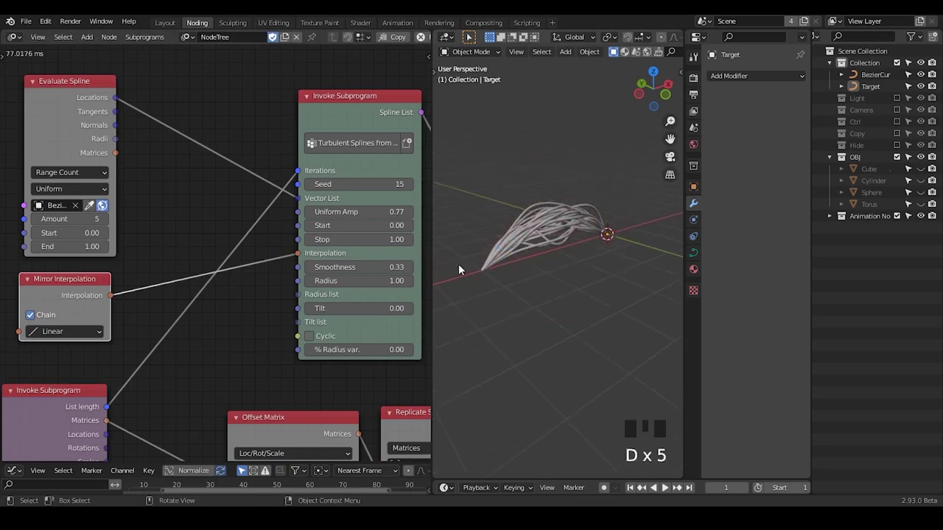
Step: Rearrange the Mirror Interpolation node and place the Turbulent Splines subprogram closer to its input nodes
{"action": "left_click_drag", "start_coordinate": [75, 288], "coordinate": [156, 286]}
{"action": "middle_click_drag", "start_coordinate": [243, 295], "coordinate": [220, 288]}
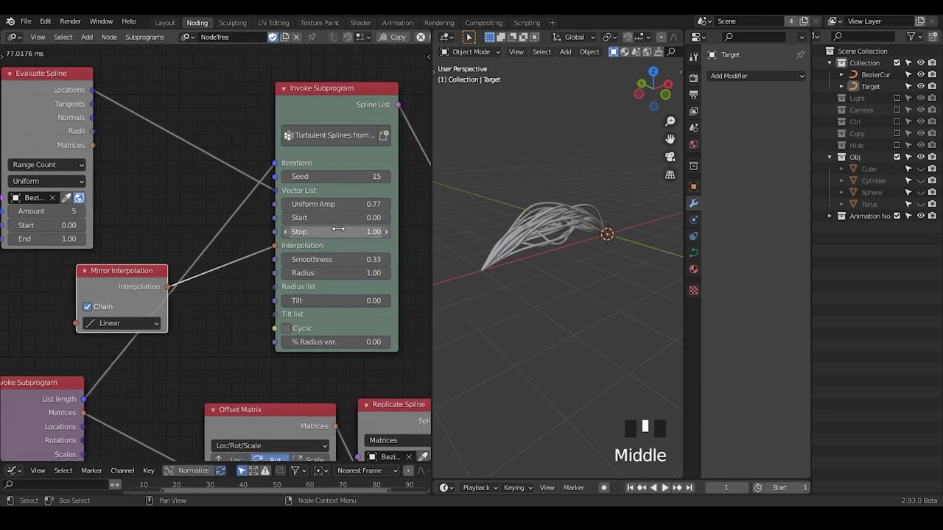
{"action": "left_click_drag", "start_coordinate": [135, 291], "coordinate": [68, 293]}
{"action": "left_click_drag", "start_coordinate": [332, 112], "coordinate": [250, 114]}
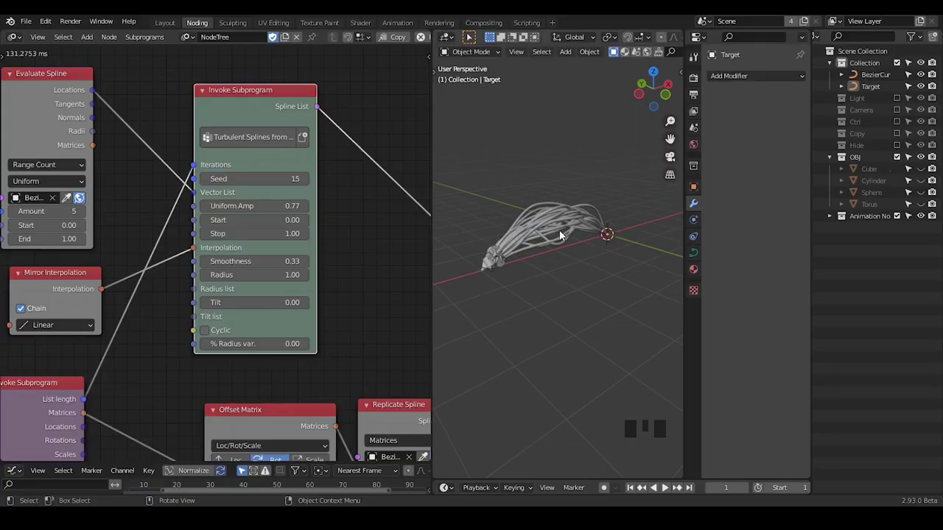
Step: Disconnect the Replicate Spline node from Offset Matrix, collapse it and move it out of the way below
{"action": "middle_click_drag", "start_coordinate": [311, 220], "coordinate": [178, 134]}
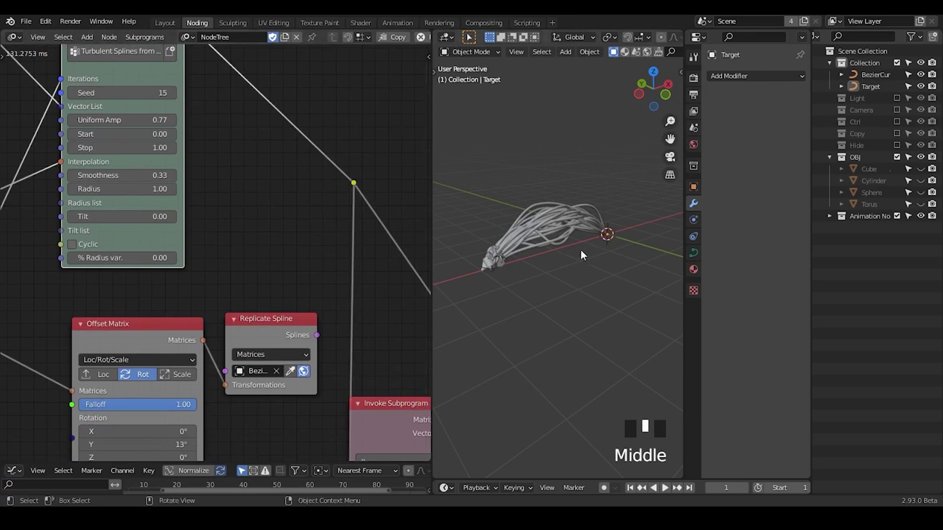
{"action": "middle_click_drag", "start_coordinate": [173, 288], "coordinate": [314, 176]}
{"action": "left_click_drag", "start_coordinate": [305, 208], "coordinate": [248, 212]}
{"action": "left_click_drag", "start_coordinate": [391, 217], "coordinate": [319, 241]}
{"action": "left_click_drag", "start_coordinate": [363, 202], "coordinate": [191, 308]}
{"action": "left_click", "coordinate": [248, 217]}
{"action": "left_click_drag", "start_coordinate": [248, 217], "coordinate": [207, 225]}
{"action": "right_click_drag", "start_coordinate": [277, 245], "coordinate": [274, 253], "text": "ctrl"}
{"action": "left_click", "coordinate": [302, 230]}
{"action": "left_click_drag", "start_coordinate": [341, 231], "coordinate": [300, 406]}
{"action": "middle_click_drag", "start_coordinate": [361, 248], "coordinate": [331, 360]}
Step: Select the Evaluate Spline, Mirror Interpolation and Turbulent Splines nodes and move them together away from the reroute
{"action": "left_click_drag", "start_coordinate": [359, 78], "coordinate": [90, 225]}
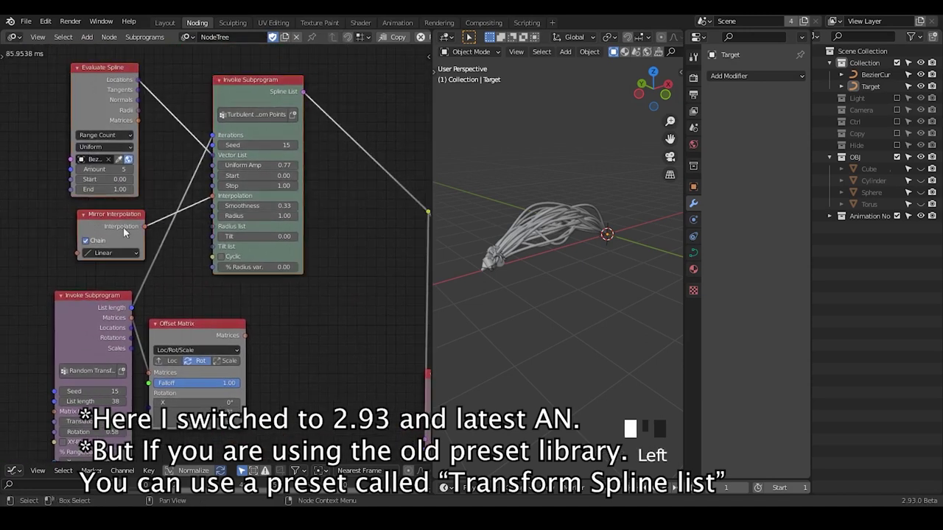
{"action": "key", "text": "g"}
{"action": "left_click", "coordinate": [310, 229]}
{"action": "middle_click_drag", "start_coordinate": [310, 233], "coordinate": [316, 210]}
Step: Add a Transform Spline node in the space between the Turbulent Splines subprogram and the reroute
{"action": "key", "text": "ctrl+a"}
{"action": "type", "text": "transform spl"}
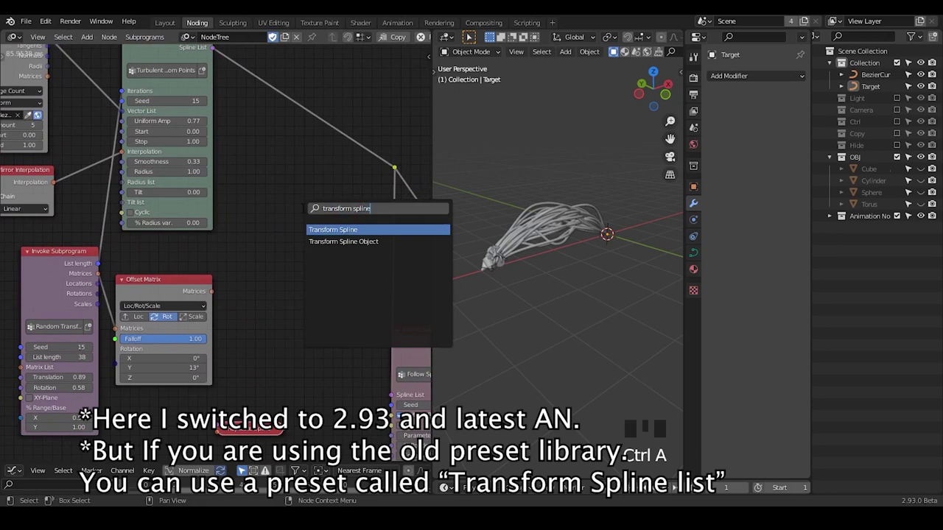
{"action": "key", "text": "Return"}
{"action": "left_click", "coordinate": [286, 197]}
{"action": "middle_click_drag", "start_coordinate": [335, 244], "coordinate": [314, 205]}
{"action": "scroll", "coordinate": [318, 227], "scroll_direction": "up", "scroll_amount": 3}
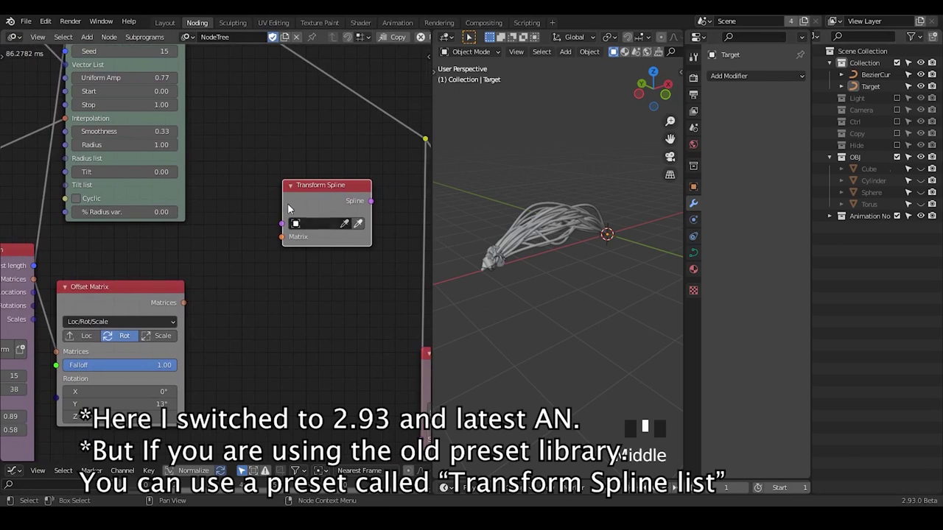
Step: Link the Turbulent Splines Spline List and the Offset Matrix Matrices to the Transform Spline inputs
{"action": "middle_click_drag", "start_coordinate": [261, 182], "coordinate": [285, 261]}
{"action": "left_click_drag", "start_coordinate": [210, 70], "coordinate": [306, 313]}
{"action": "middle_click_drag", "start_coordinate": [327, 359], "coordinate": [300, 205]}
{"action": "left_click_drag", "start_coordinate": [180, 239], "coordinate": [280, 170]}
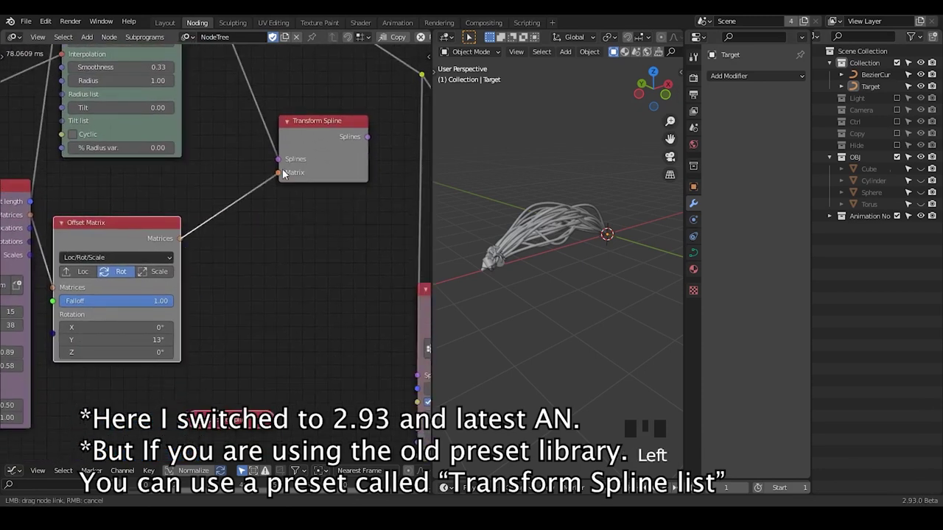
{"action": "left_click_drag", "start_coordinate": [323, 135], "coordinate": [322, 135]}
{"action": "middle_click_drag", "start_coordinate": [300, 193], "coordinate": [224, 162]}
Step: Link the Transform Spline output to the reroute and move the reroute next to that node
{"action": "mouse_move", "coordinate": [194, 121]}
{"action": "left_mouse_down"}
{"action": "mouse_move", "coordinate": [295, 238]}
{"action": "mouse_move", "coordinate": [210, 121]}
{"action": "mouse_move", "coordinate": [196, 126]}
{"action": "left_mouse_up"}
{"action": "left_click_drag", "start_coordinate": [294, 162], "coordinate": [383, 104]}
{"action": "left_click_drag", "start_coordinate": [353, 177], "coordinate": [328, 123]}
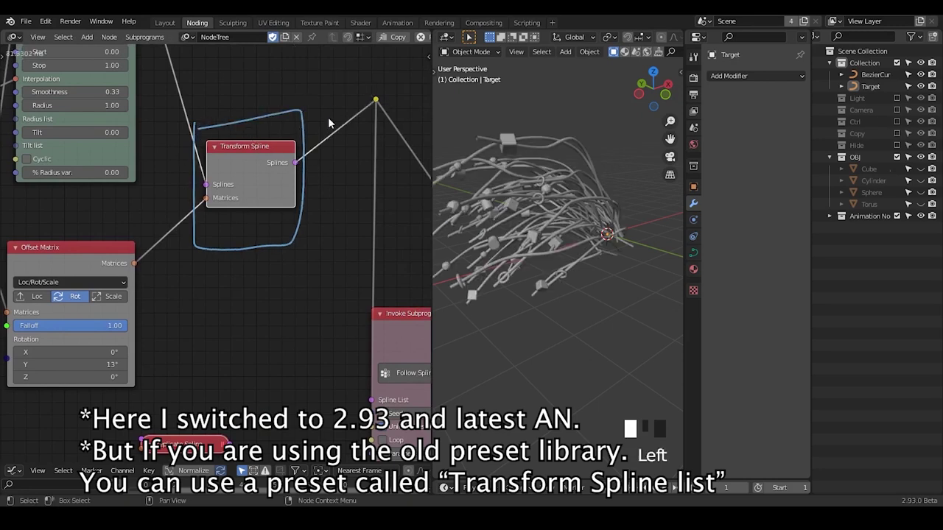
{"action": "mouse_move", "coordinate": [263, 122]}
{"action": "right_mouse_down"}
{"action": "mouse_move", "coordinate": [326, 210]}
{"action": "mouse_move", "coordinate": [324, 196]}
{"action": "right_mouse_up"}
{"action": "left_click_drag", "start_coordinate": [405, 75], "coordinate": [351, 143]}
{"action": "key", "text": "g"}
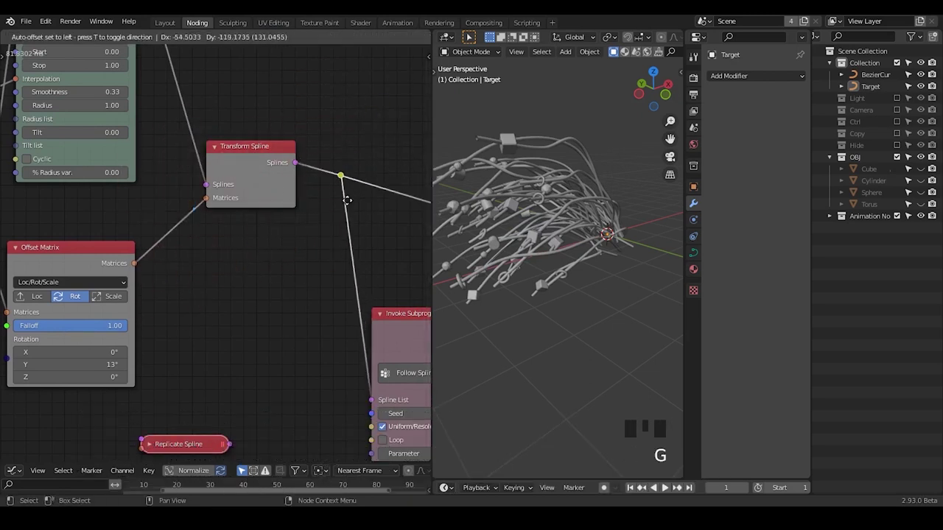
{"action": "left_click", "coordinate": [307, 231]}
{"action": "middle_click_drag", "start_coordinate": [582, 274], "coordinate": [643, 274]}
{"action": "middle_click_drag", "start_coordinate": [612, 246], "coordinate": [529, 269], "text": "ctrl"}
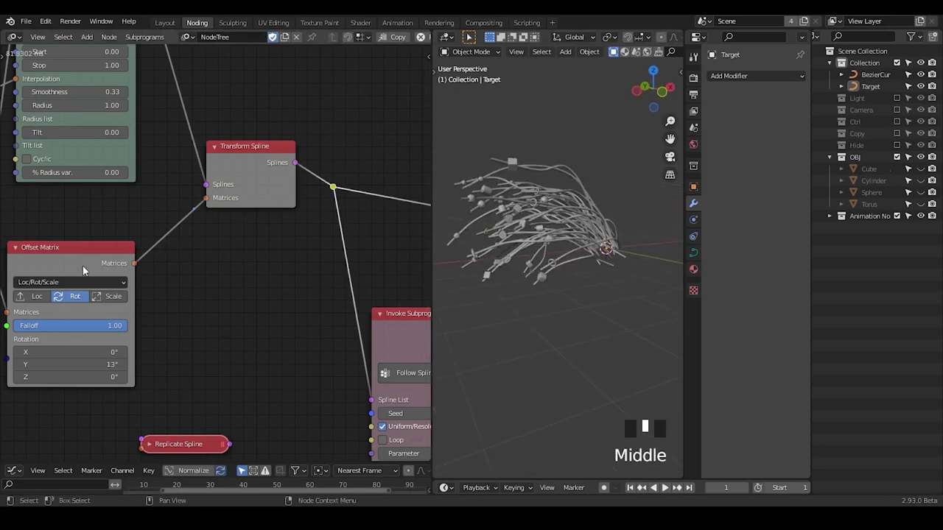
Step: Set the Random Transform Translation to 1.19
{"action": "middle_click_drag", "start_coordinate": [85, 266], "coordinate": [349, 187]}
{"action": "left_click_drag", "start_coordinate": [213, 297], "coordinate": [236, 297]}
{"action": "middle_click_drag", "start_coordinate": [351, 351], "coordinate": [171, 341]}
{"action": "middle_click_drag", "start_coordinate": [567, 252], "coordinate": [597, 256]}
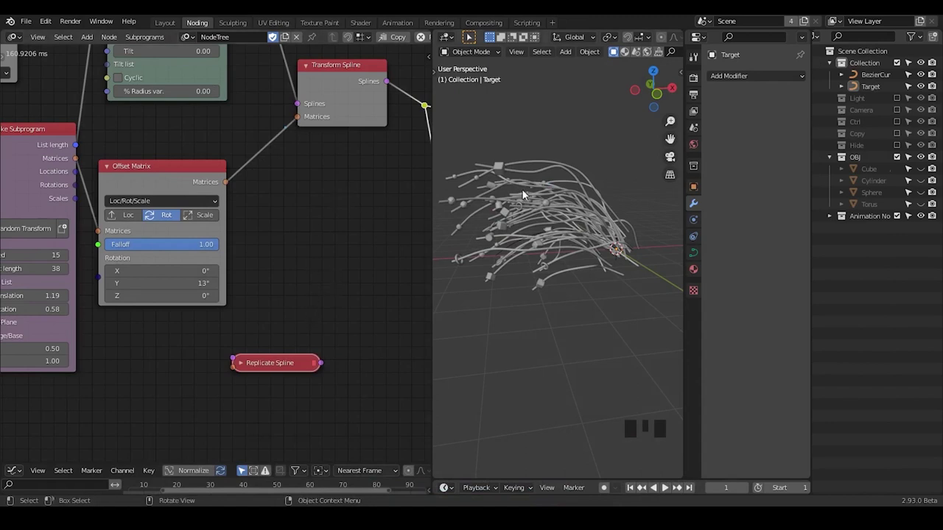
{"action": "middle_click_drag", "start_coordinate": [584, 249], "coordinate": [466, 253]}
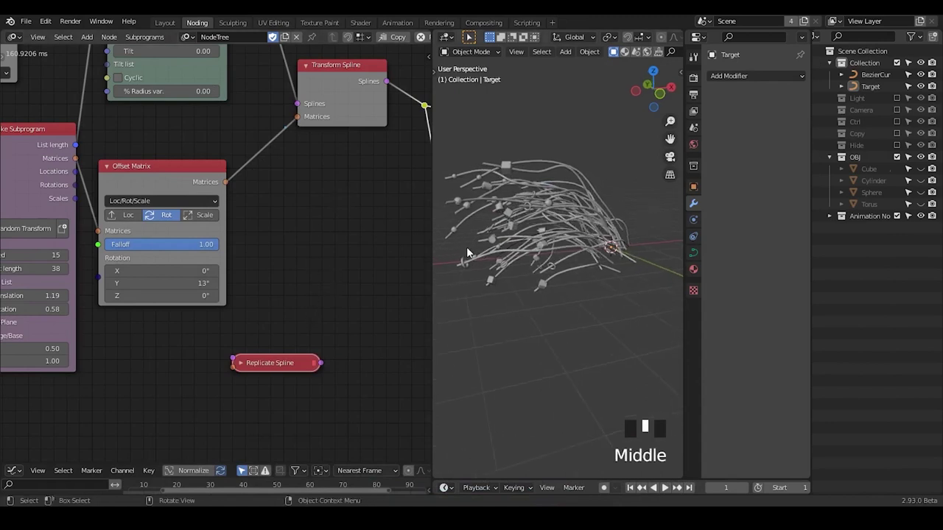
Step: Extend the BezierCurve in Edit Mode by extruding its far end point downward twice, and return to Object Mode
{"action": "left_click", "coordinate": [511, 246]}
{"action": "key", "text": "Tab"}
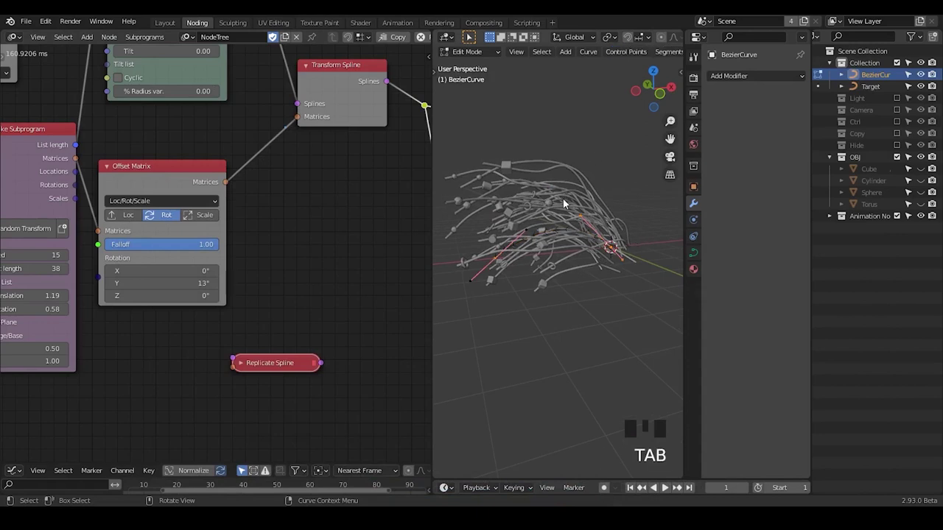
{"action": "key", "text": "Tab"}
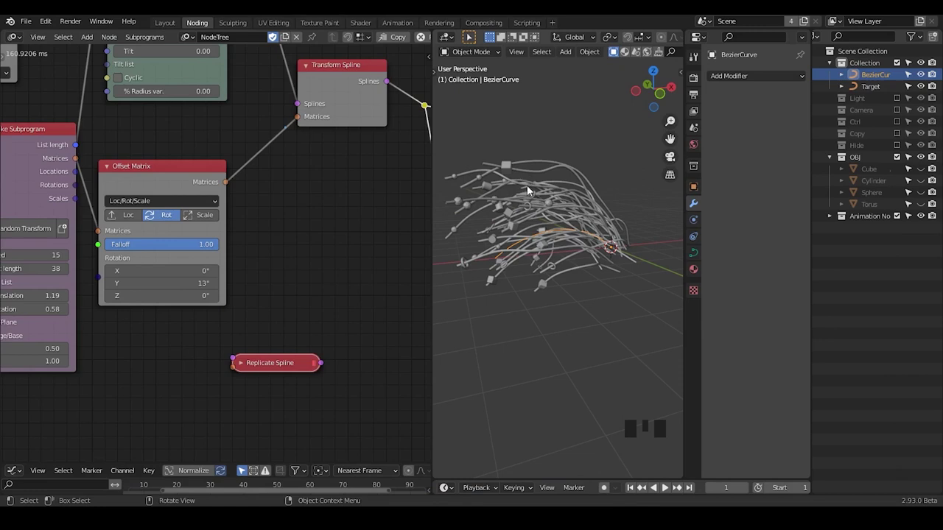
{"action": "middle_click_drag", "start_coordinate": [532, 259], "coordinate": [542, 248], "text": "shift"}
{"action": "key", "text": "Tab"}
{"action": "left_click_drag", "start_coordinate": [527, 233], "coordinate": [478, 271]}
{"action": "middle_click_drag", "start_coordinate": [477, 271], "coordinate": [530, 240]}
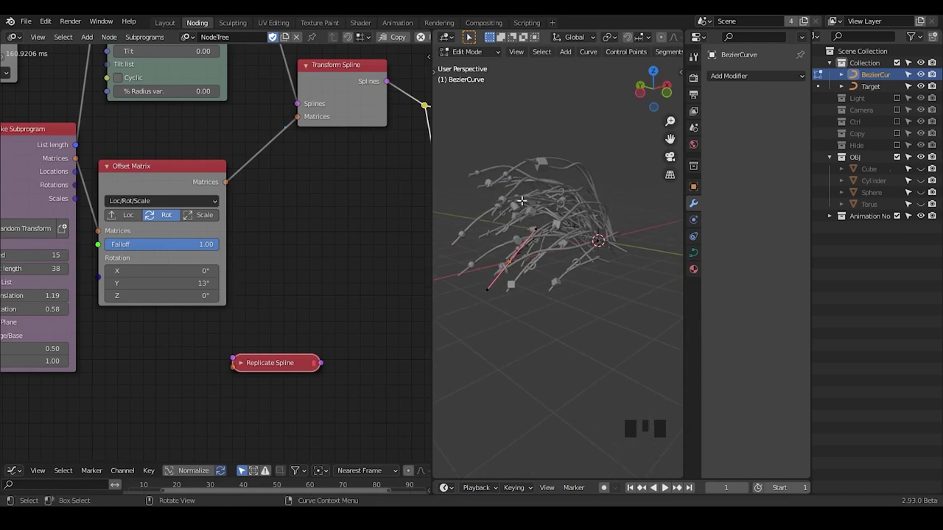
{"action": "key", "text": "e"}
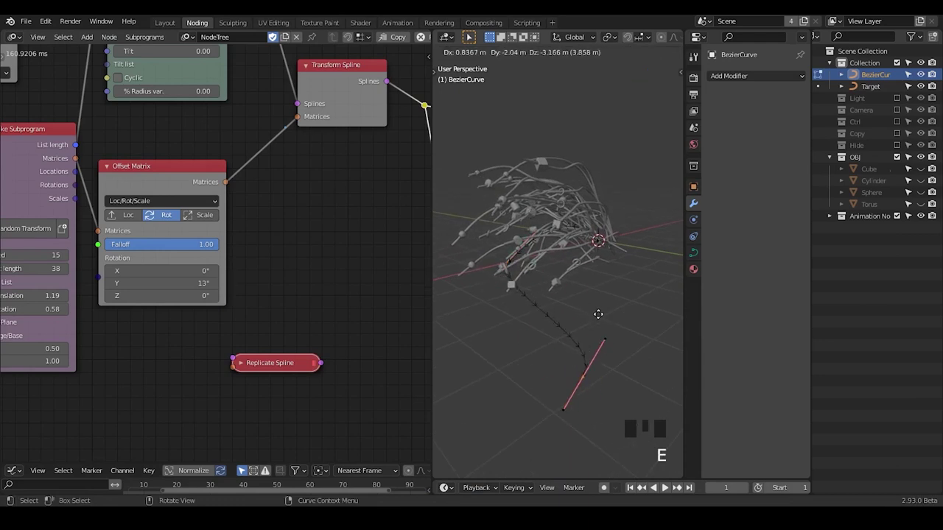
{"action": "left_click", "coordinate": [595, 327]}
{"action": "key", "text": "e"}
{"action": "left_click", "coordinate": [461, 371]}
{"action": "middle_click_drag", "start_coordinate": [532, 290], "coordinate": [554, 310], "text": "ctrl"}
{"action": "key", "text": "Tab"}
Step: Reassign the selected BezierCurve as the Evaluate Spline input to refresh the turbulent splines
{"action": "middle_click_drag", "start_coordinate": [44, 147], "coordinate": [302, 260]}
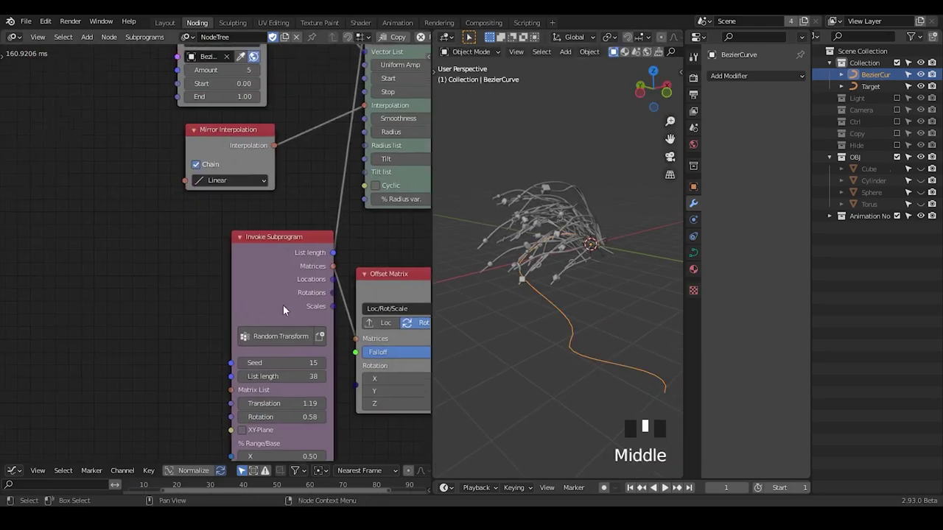
{"action": "left_click", "coordinate": [242, 58]}
{"action": "middle_click_drag", "start_coordinate": [604, 330], "coordinate": [564, 218], "text": "shift"}
Step: Sketch annotation strokes along the bundle of turbulent splines in the 3D viewport and erase them
{"action": "key", "text": "d"}
{"action": "mouse_move", "coordinate": [567, 208]}
{"action": "left_mouse_down"}
{"action": "mouse_move", "coordinate": [525, 176]}
{"action": "mouse_move", "coordinate": [567, 334]}
{"action": "left_mouse_up"}
{"action": "mouse_move", "coordinate": [512, 286]}
{"action": "left_mouse_down"}
{"action": "mouse_move", "coordinate": [518, 294]}
{"action": "mouse_move", "coordinate": [552, 243]}
{"action": "left_mouse_up"}
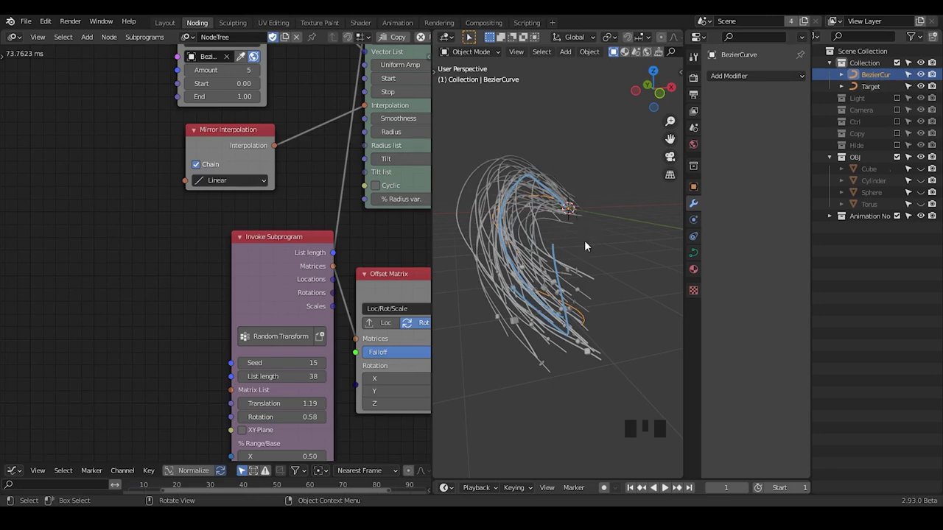
{"action": "mouse_move", "coordinate": [575, 178]}
{"action": "right_mouse_down"}
{"action": "mouse_move", "coordinate": [543, 337]}
{"action": "mouse_move", "coordinate": [552, 227]}
{"action": "right_mouse_up"}
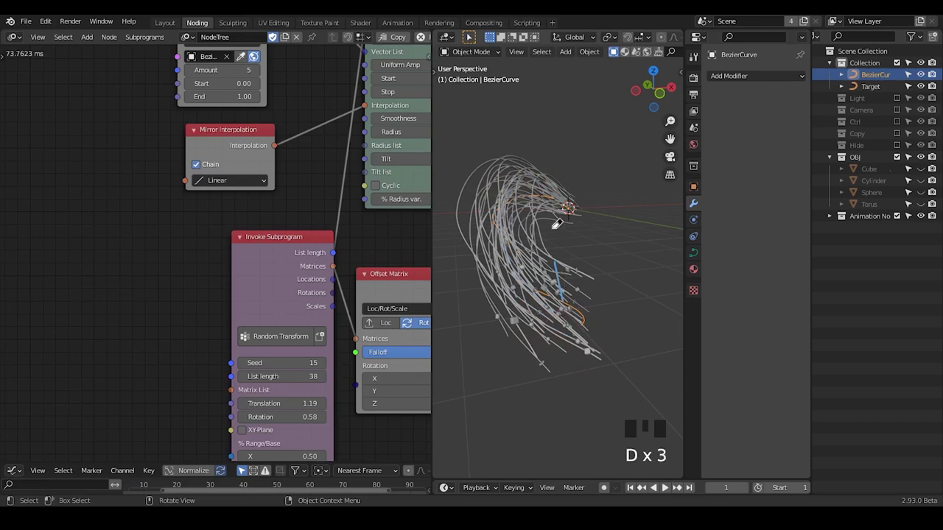
{"action": "middle_click_drag", "start_coordinate": [581, 352], "coordinate": [563, 230], "text": "shift"}
{"action": "key", "text": "d"}
{"action": "mouse_move", "coordinate": [581, 200]}
{"action": "left_mouse_down"}
{"action": "mouse_move", "coordinate": [531, 224]}
{"action": "mouse_move", "coordinate": [551, 277]}
{"action": "mouse_move", "coordinate": [557, 254]}
{"action": "left_mouse_up"}
{"action": "key", "text": "d"}
{"action": "key", "text": "d"}
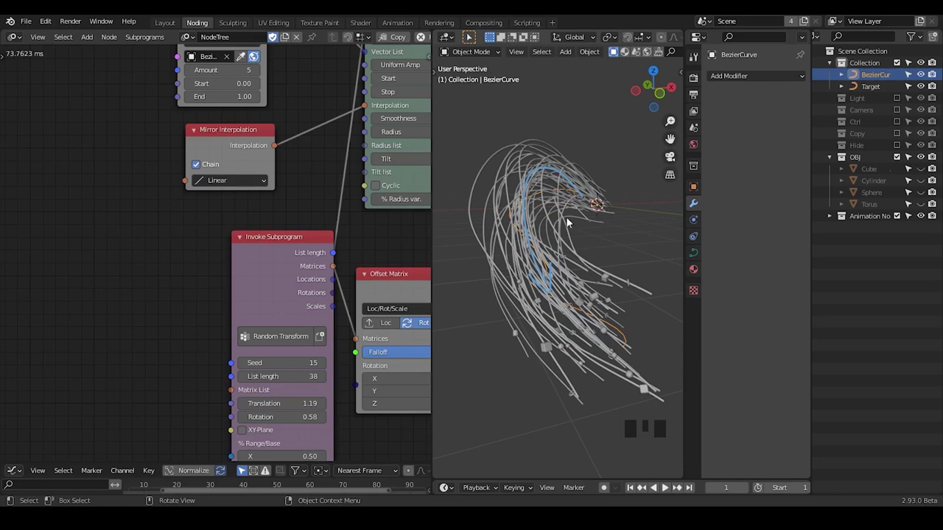
{"action": "middle_click_drag", "start_coordinate": [348, 306], "coordinate": [324, 307]}
{"action": "key", "text": "d"}
{"action": "mouse_move", "coordinate": [589, 202]}
{"action": "right_mouse_down"}
{"action": "mouse_move", "coordinate": [554, 318]}
{"action": "mouse_move", "coordinate": [560, 179]}
{"action": "right_mouse_up"}
Step: Underline the node tree's execution time with an annotation stroke and erase it
{"action": "middle_click_drag", "start_coordinate": [119, 201], "coordinate": [137, 257]}
{"action": "key", "text": "d"}
{"action": "left_click_drag", "start_coordinate": [6, 68], "coordinate": [54, 69]}
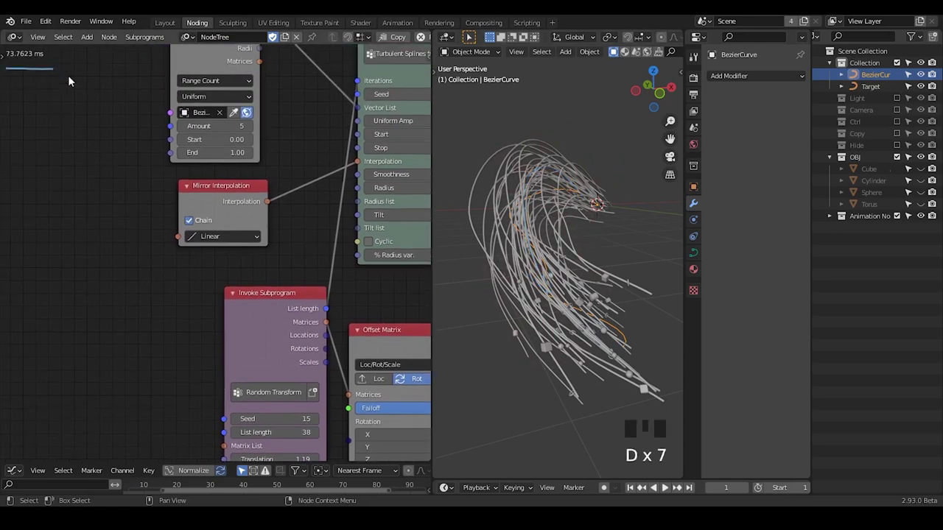
{"action": "mouse_move", "coordinate": [65, 69]}
{"action": "right_mouse_down"}
{"action": "mouse_move", "coordinate": [18, 88]}
{"action": "mouse_move", "coordinate": [16, 76]}
{"action": "right_mouse_up"}
Step: Set the Random Transform List length to 200 and shift its node slightly away from the Offset Matrix node
{"action": "middle_click_drag", "start_coordinate": [163, 361], "coordinate": [122, 219]}
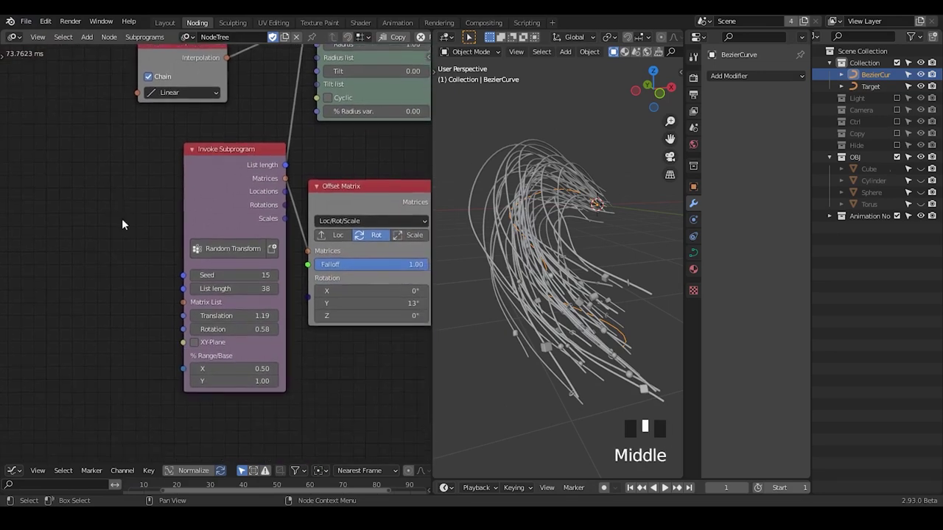
{"action": "left_click", "coordinate": [229, 290]}
{"action": "type", "text": "200"}
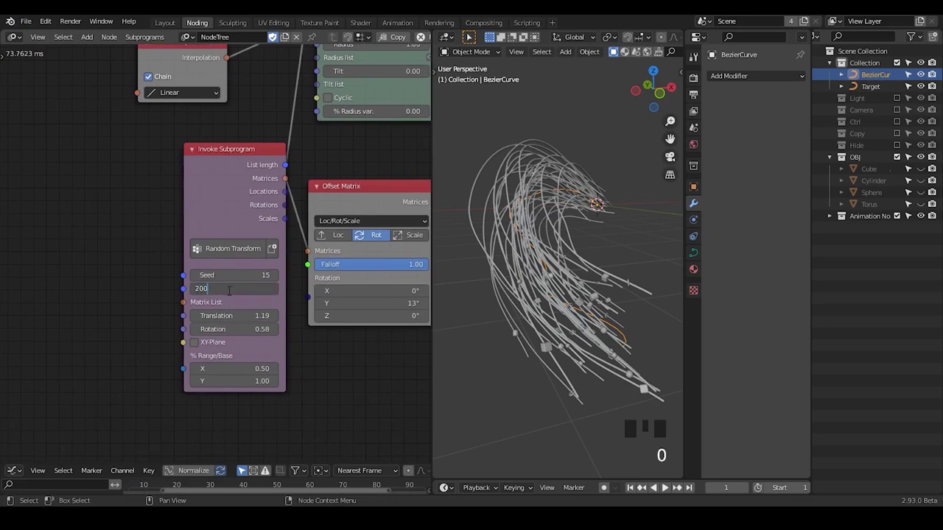
{"action": "key", "text": "Return"}
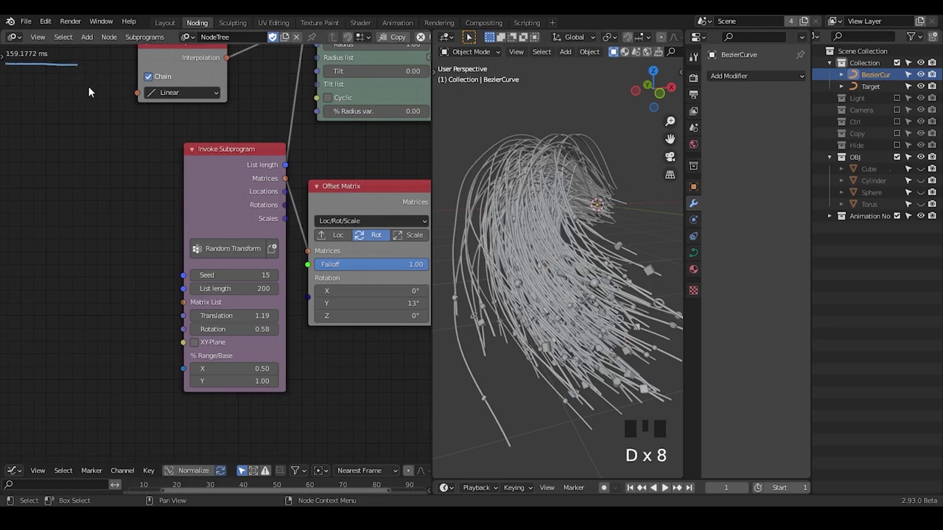
{"action": "left_click_drag", "start_coordinate": [254, 187], "coordinate": [239, 187]}
{"action": "middle_click_drag", "start_coordinate": [575, 276], "coordinate": [508, 246]}
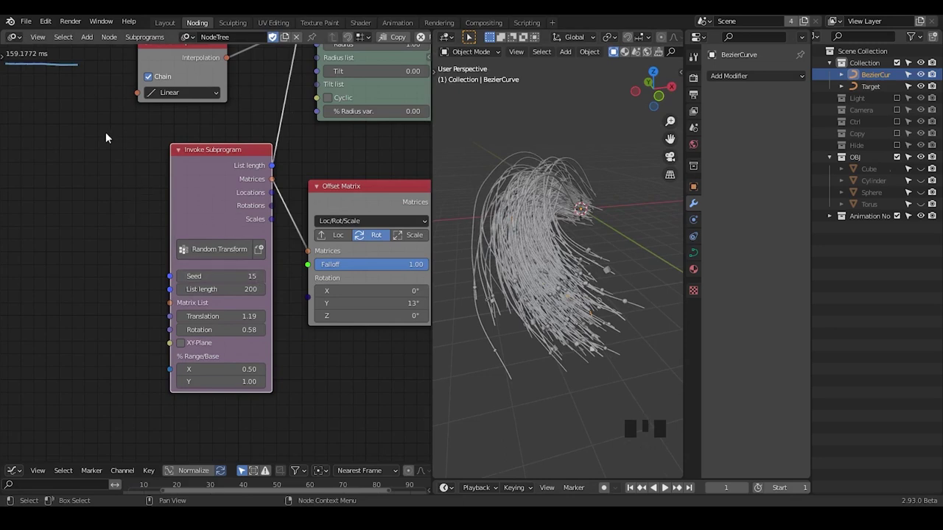
Step: Extend the BezierCurve in Edit Mode by extruding its end point downward once, and return to Object Mode
{"action": "left_click", "coordinate": [520, 249]}
{"action": "middle_click_drag", "start_coordinate": [520, 249], "coordinate": [566, 246]}
{"action": "left_click", "coordinate": [595, 193]}
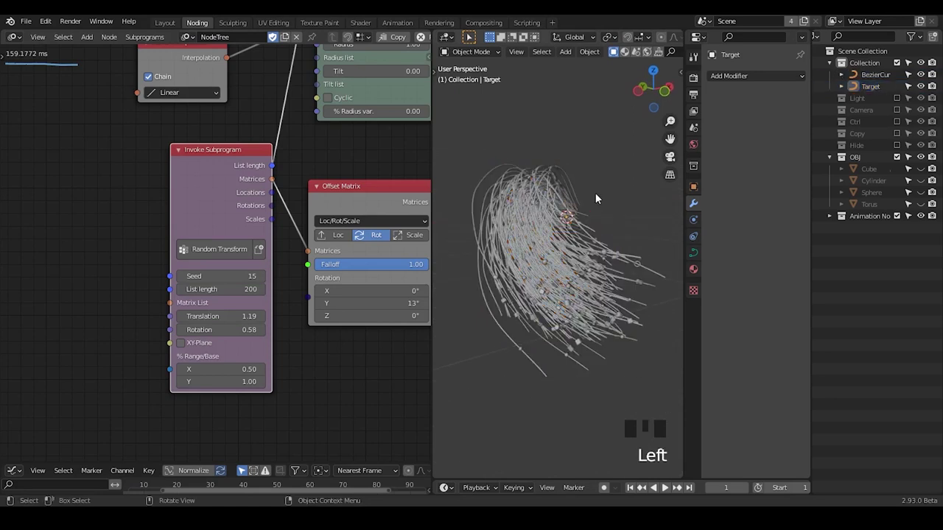
{"action": "left_click", "coordinate": [875, 74]}
{"action": "left_click", "coordinate": [875, 74]}
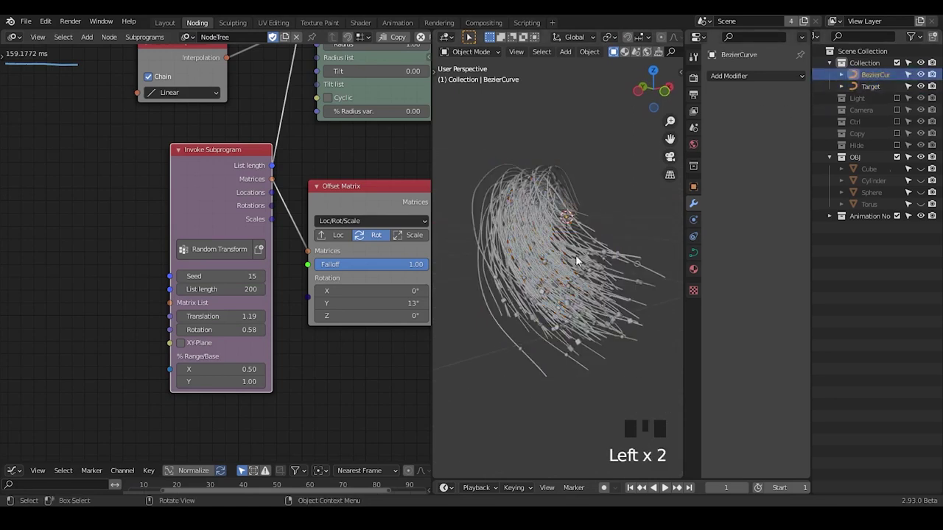
{"action": "key", "text": "Tab"}
{"action": "left_click_drag", "start_coordinate": [648, 269], "coordinate": [602, 328]}
{"action": "key", "text": "e"}
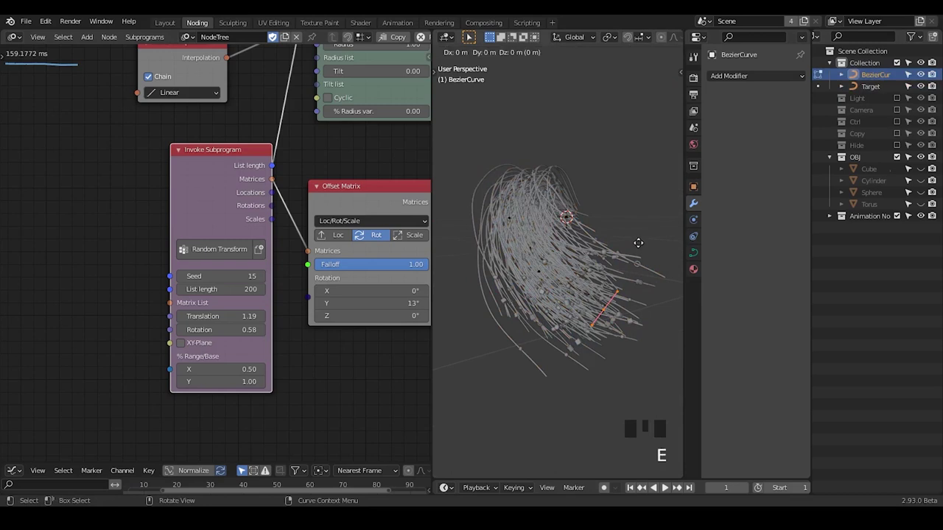
{"action": "left_click", "coordinate": [638, 345]}
{"action": "key", "text": "Tab"}
Step: Reassign the extended BezierCurve as the Evaluate Spline input so the turbulent splines follow its new length
{"action": "middle_click_drag", "start_coordinate": [211, 84], "coordinate": [206, 218]}
{"action": "left_click", "coordinate": [190, 105]}
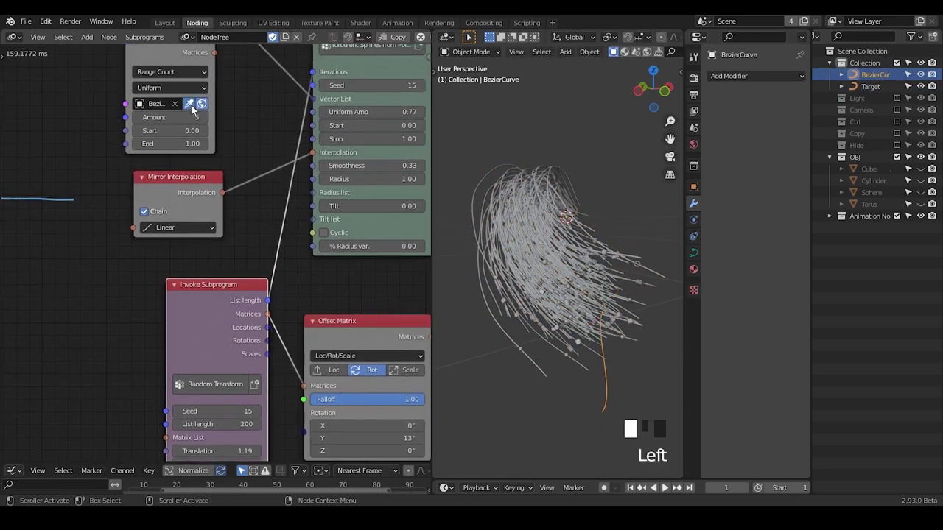
{"action": "left_click", "coordinate": [619, 205]}
{"action": "middle_click_drag", "start_coordinate": [618, 249], "coordinate": [560, 262], "text": "ctrl"}
Step: Set the bevel depth in the Curve Object Output node for Target to 0
{"action": "middle_click_drag", "start_coordinate": [276, 187], "coordinate": [220, 145]}
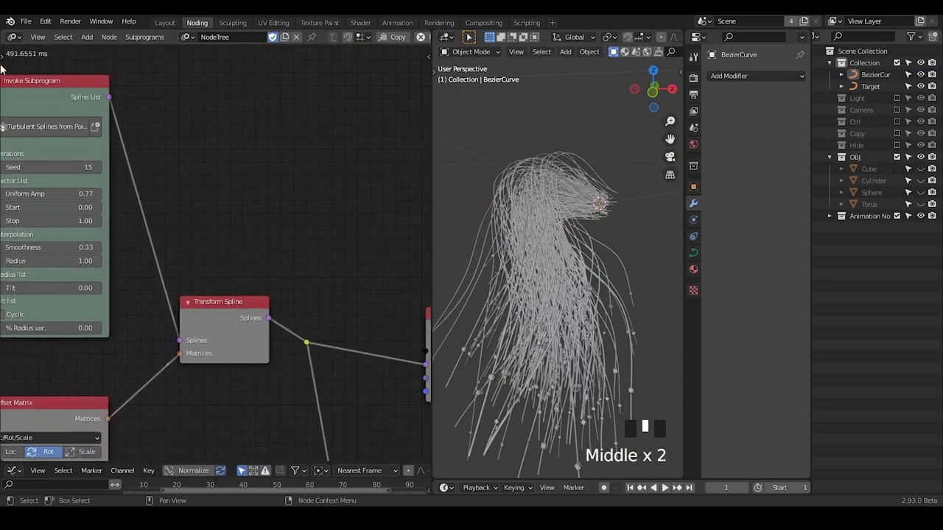
{"action": "middle_click_drag", "start_coordinate": [298, 316], "coordinate": [138, 199]}
{"action": "mouse_move", "coordinate": [340, 261]}
{"action": "left_mouse_down"}
{"action": "mouse_move", "coordinate": [303, 260]}
{"action": "mouse_move", "coordinate": [355, 260]}
{"action": "left_mouse_up"}
{"action": "left_click", "coordinate": [331, 258]}
{"action": "type", "text": "0"}
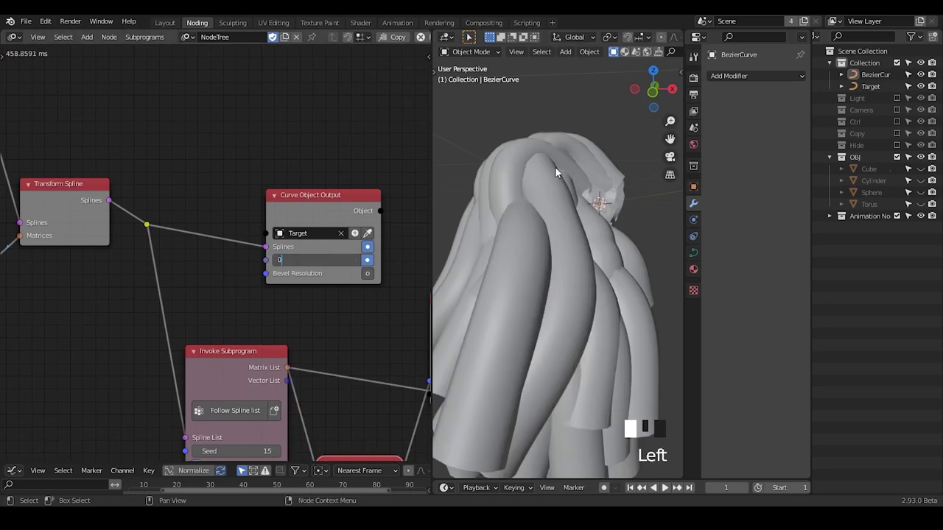
{"action": "left_click", "coordinate": [536, 174]}
Step: Move the Curve Object Output node up and closer to the Transform Spline reroute
{"action": "middle_click_drag", "start_coordinate": [595, 164], "coordinate": [589, 273], "text": "ctrl"}
{"action": "middle_click_drag", "start_coordinate": [273, 299], "coordinate": [235, 274]}
{"action": "left_click_drag", "start_coordinate": [193, 182], "coordinate": [179, 159]}
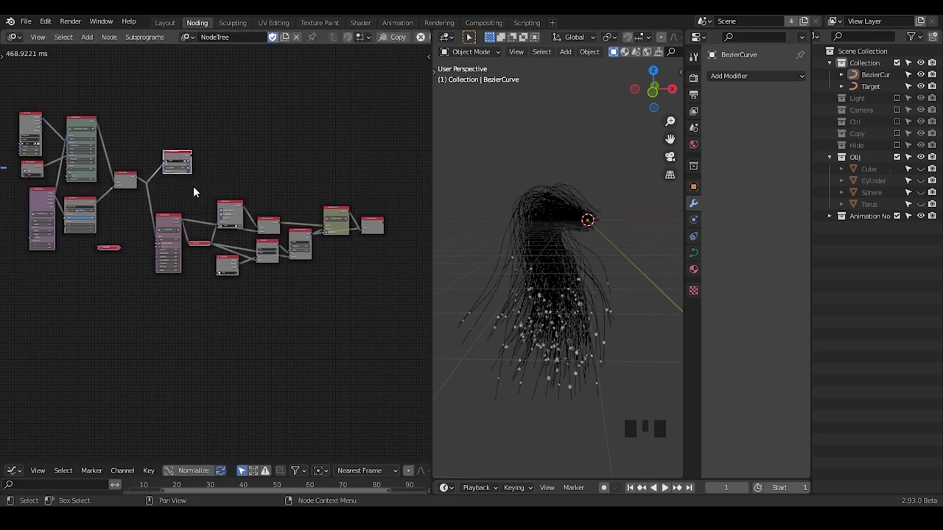
Step: Draw a large annotation cross over the nodes downstream of the Follow Spline list subprogram
{"action": "key", "text": "d"}
{"action": "left_click_drag", "start_coordinate": [190, 189], "coordinate": [385, 261]}
{"action": "left_click_drag", "start_coordinate": [398, 146], "coordinate": [174, 310]}
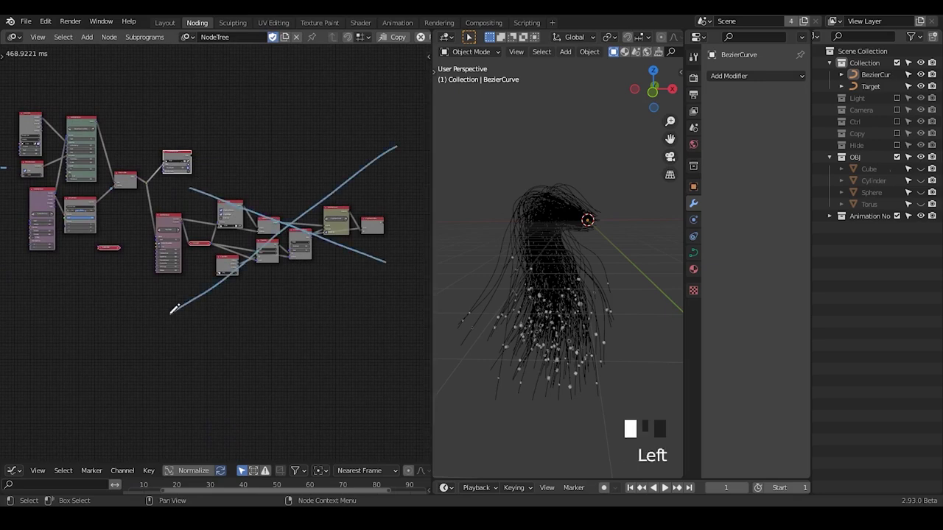
{"action": "key", "text": "d"}
{"action": "left_click", "coordinate": [272, 164]}
{"action": "key", "text": "d"}
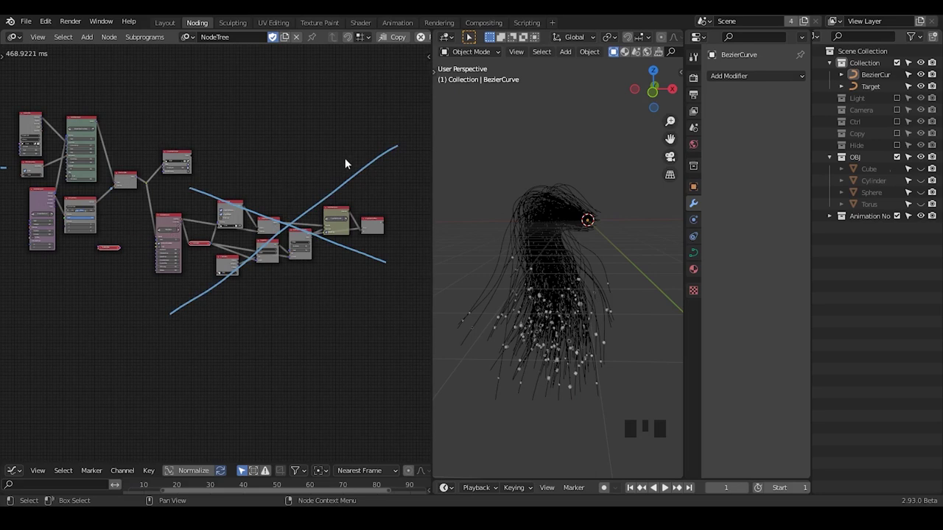
{"action": "left_click_drag", "start_coordinate": [202, 79], "coordinate": [15, 288]}
{"action": "left_click", "coordinate": [226, 154]}
{"action": "left_click", "coordinate": [555, 237]}
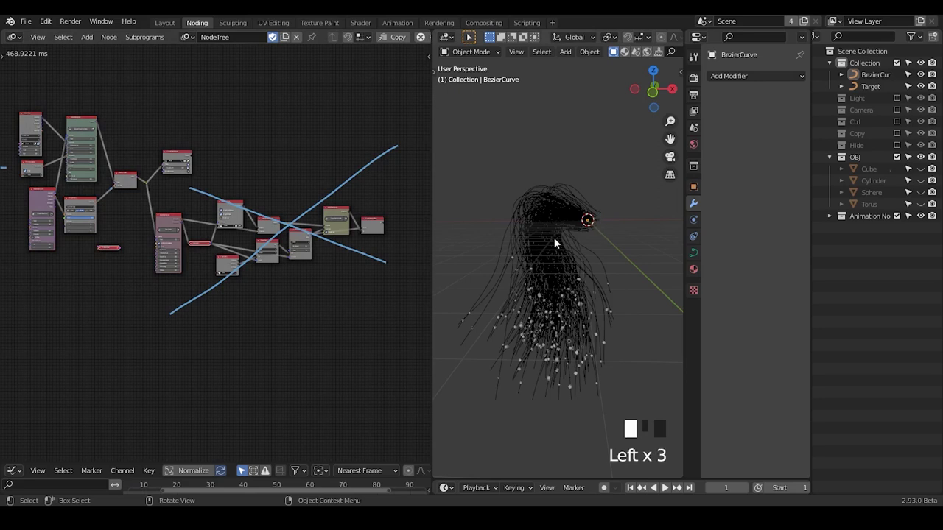
{"action": "left_click", "coordinate": [620, 202]}
{"action": "left_click", "coordinate": [556, 230]}
{"action": "left_click", "coordinate": [647, 223]}
{"action": "left_click", "coordinate": [647, 221]}
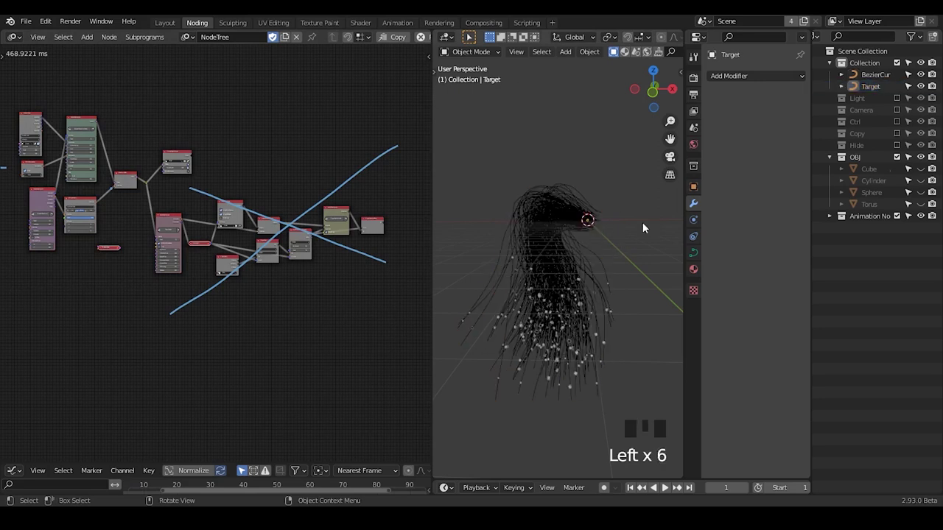